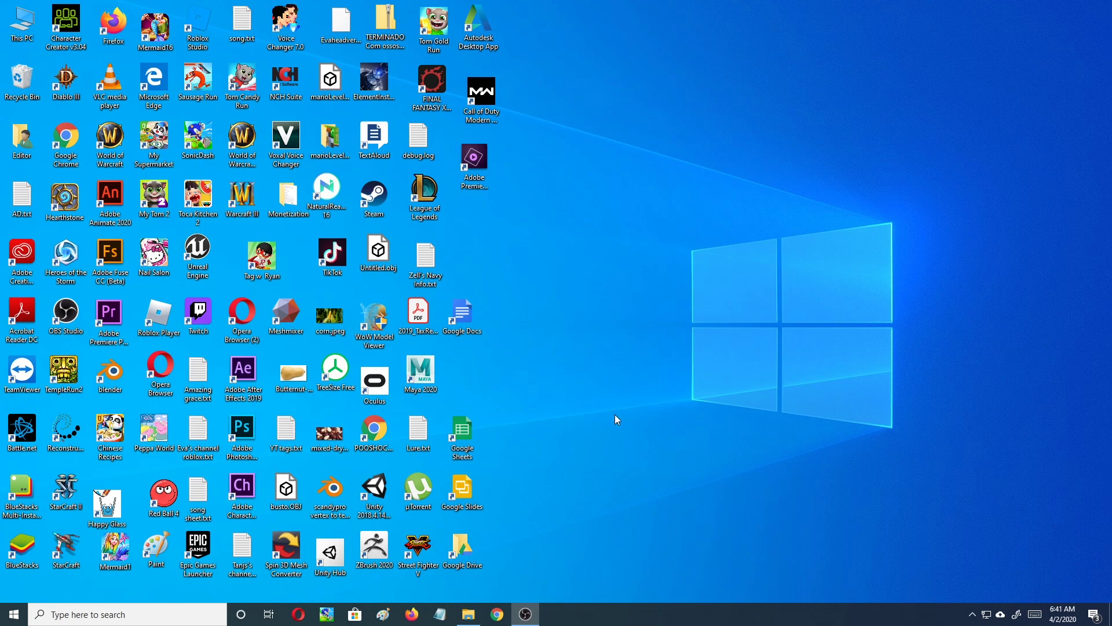
Start Blender and dismiss its splash screen.
double_click(120, 377)
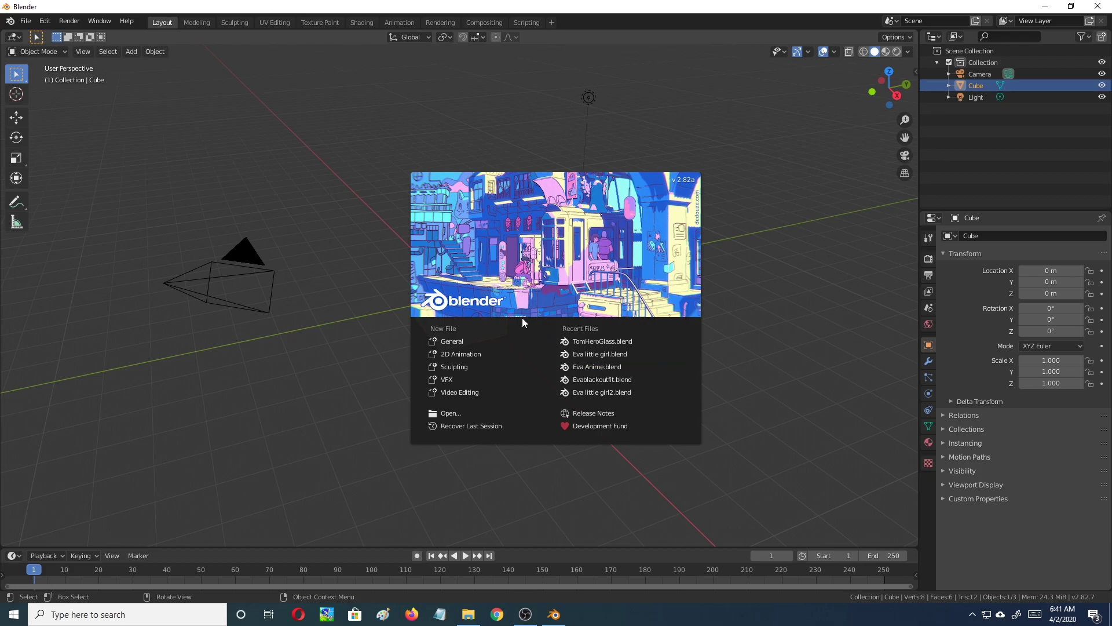
left_click(347, 281)
Delete the default cube, light and camera from the scene.
middle_click_drag(396, 215, 367, 203)
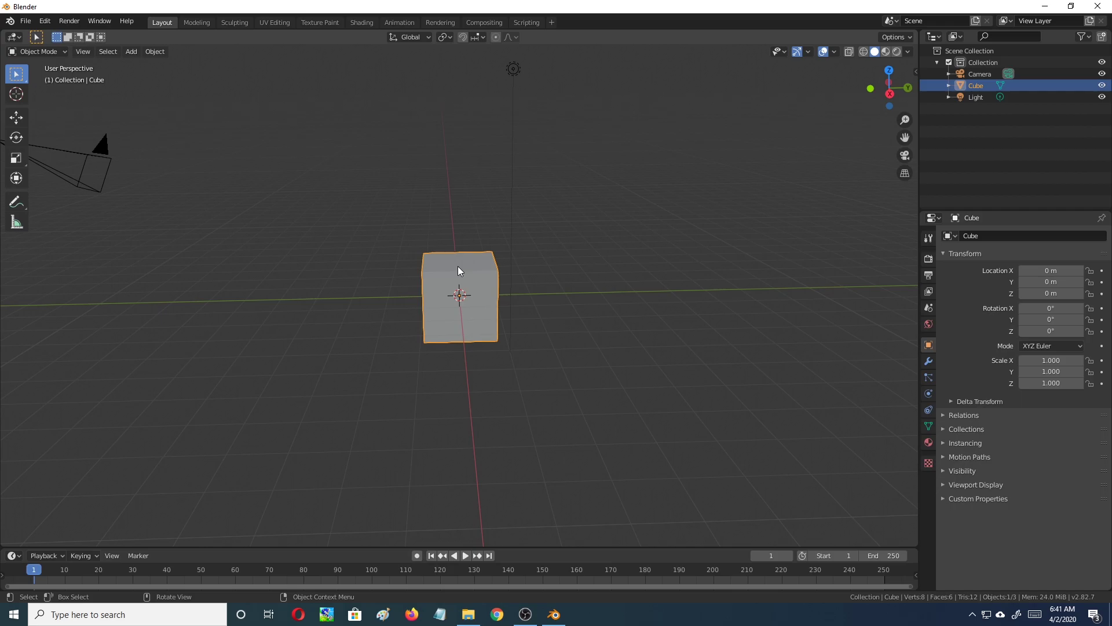
key("Delete")
left_click(515, 70)
key("Delete")
left_click(96, 171)
key("Delete")
middle_click_drag(145, 286, 270, 279)
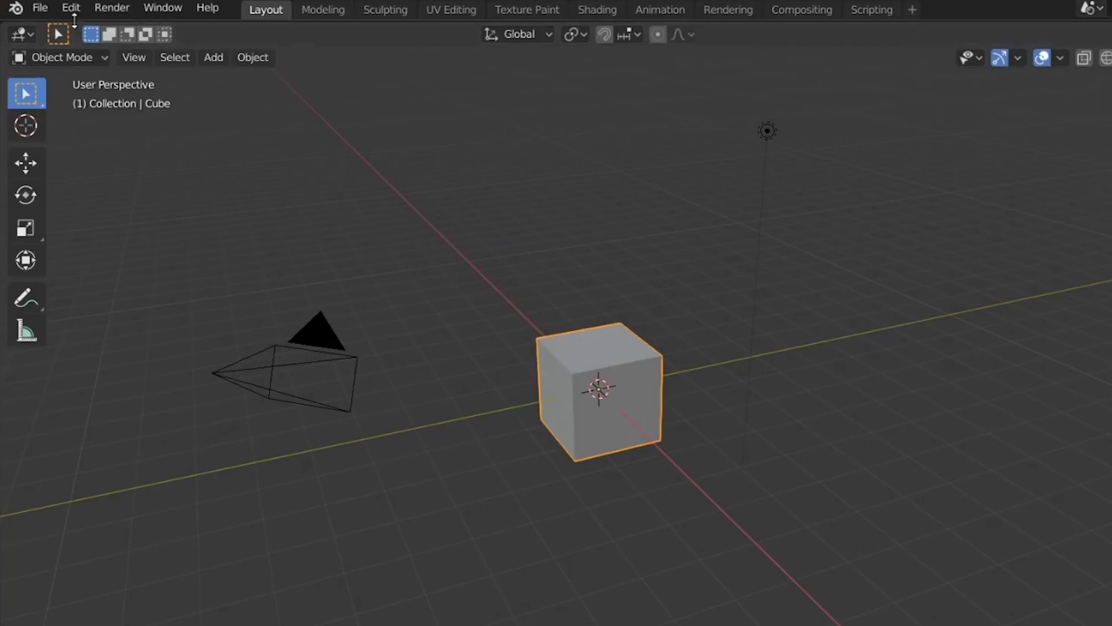
Open the add-on preferences.
left_click(70, 8)
left_click(104, 277)
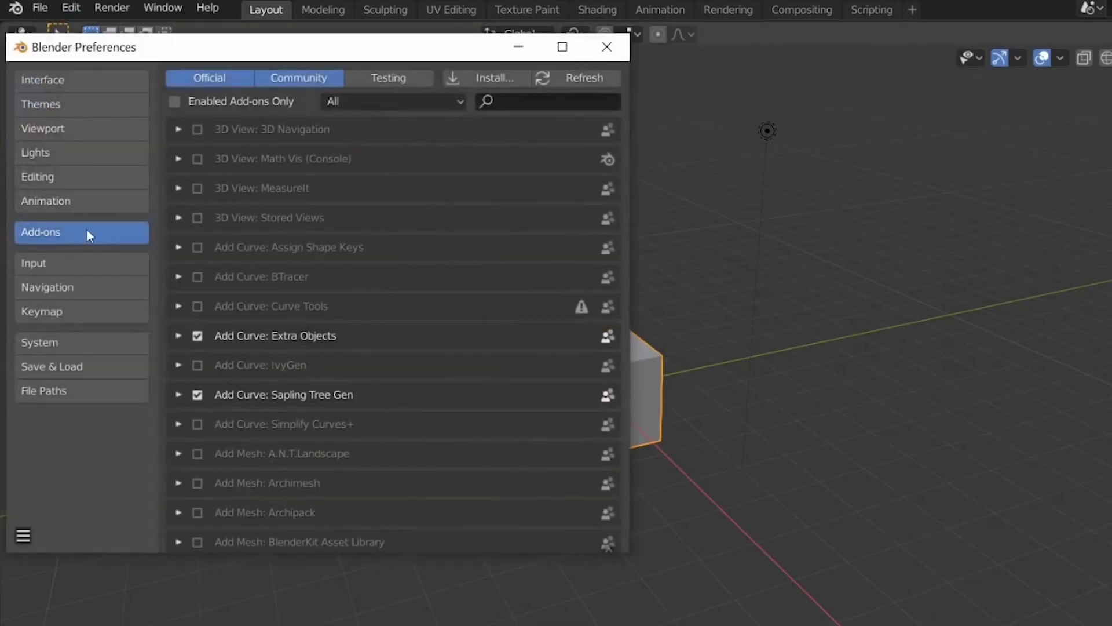
left_click(509, 99)
type("ken")
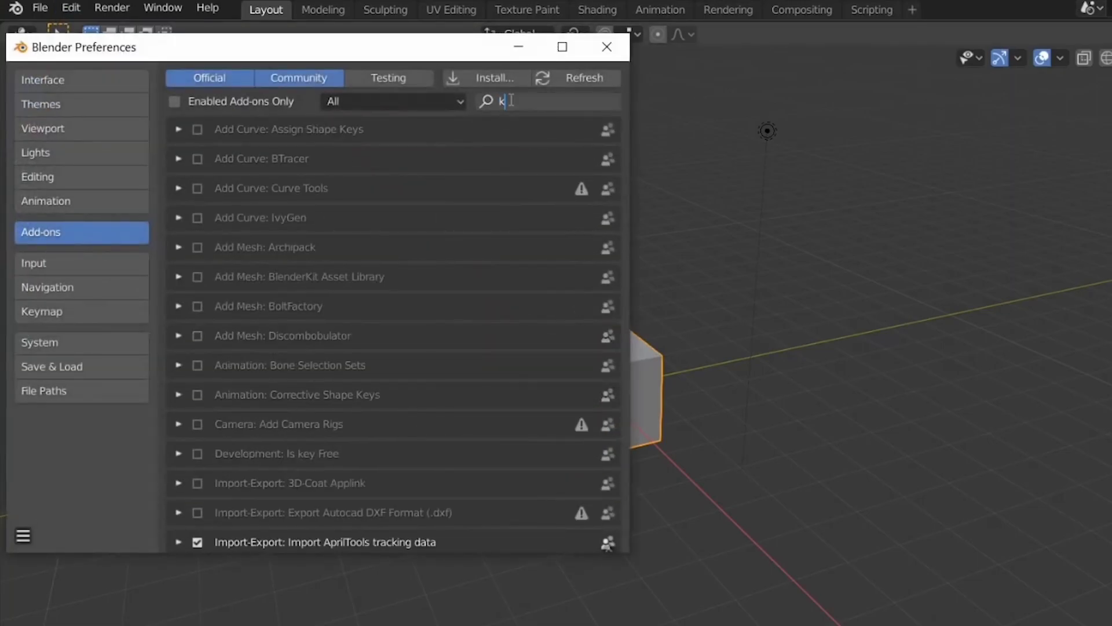
key("BackSpace")
type("nn")
key("BackSpace")
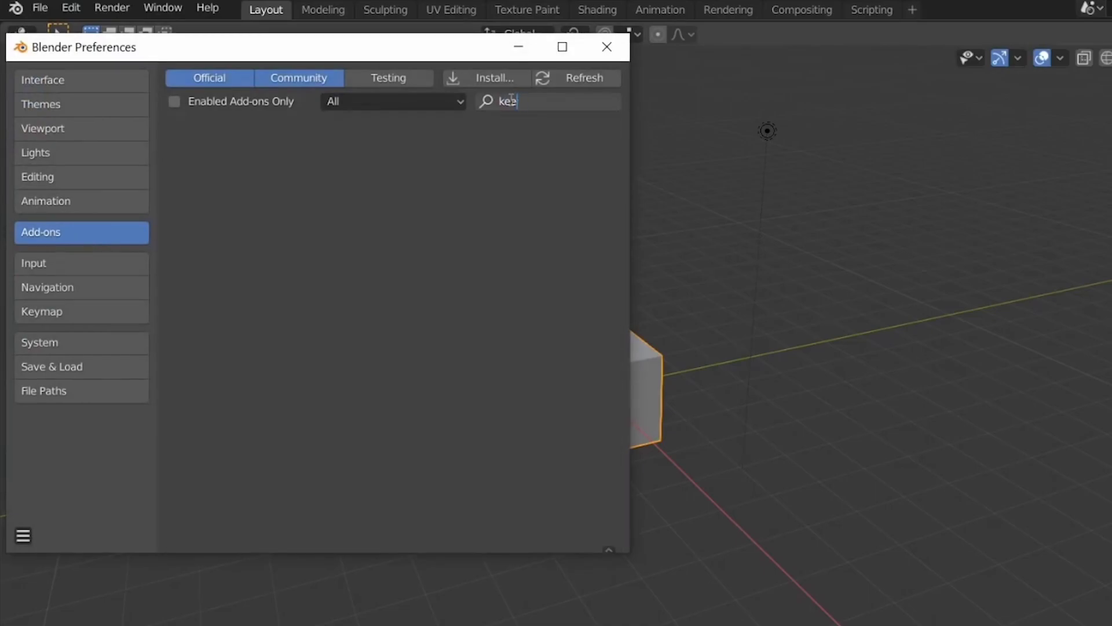
key("BackSpace")
key("BackSpace")
key("BackSpace")
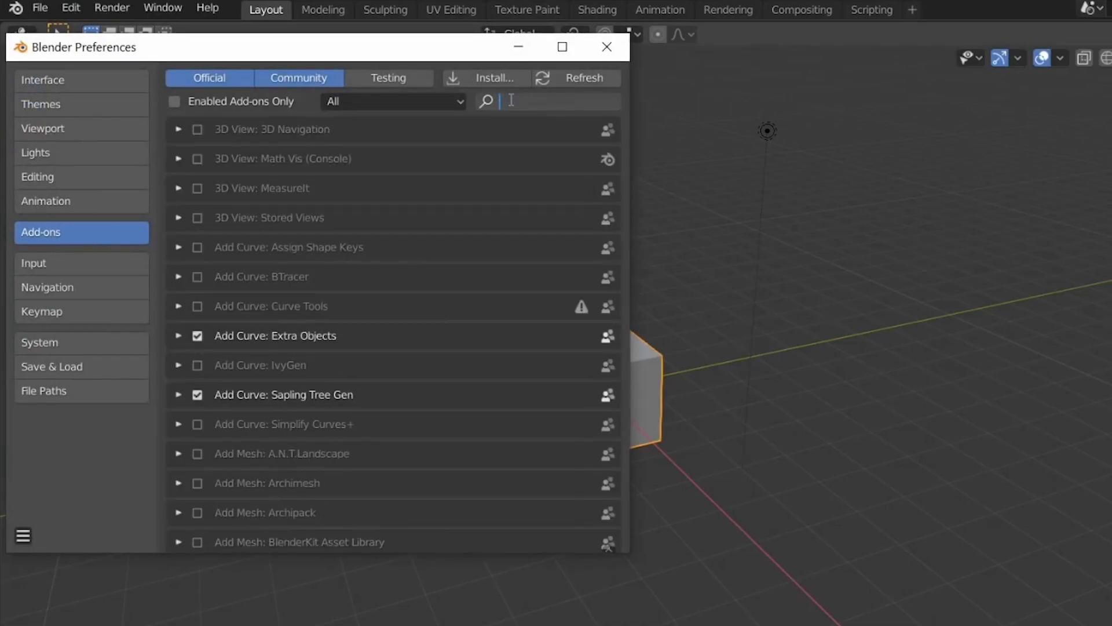
Install the KeenTools FaceBuilder add-on from its downloaded file on the Desktop.
left_click(494, 75)
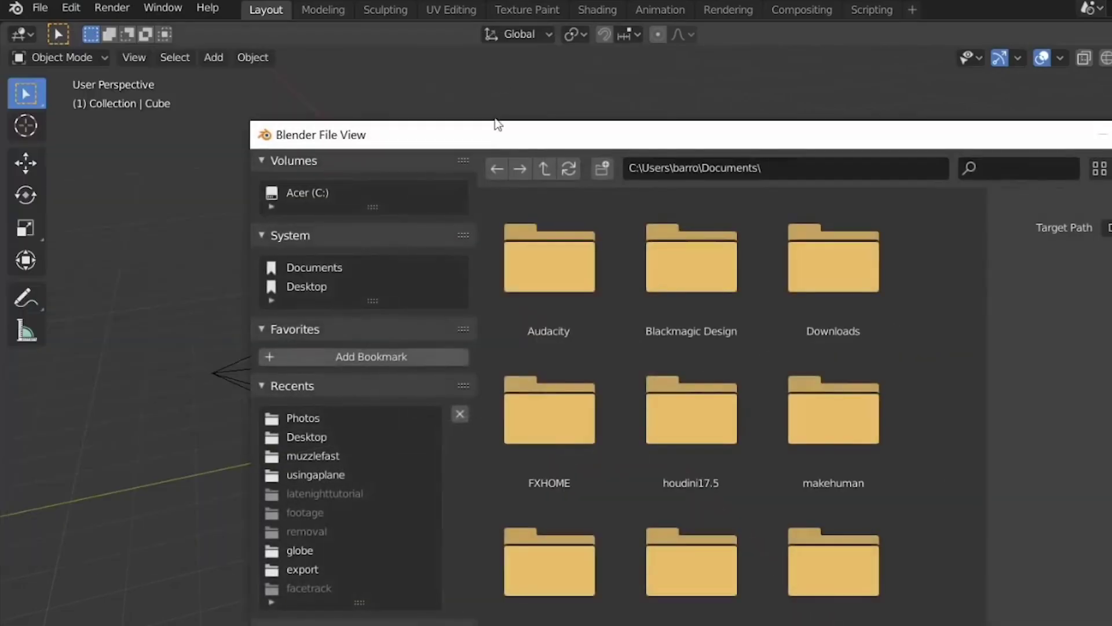
left_click(336, 287)
scroll(691, 311, "down", 10)
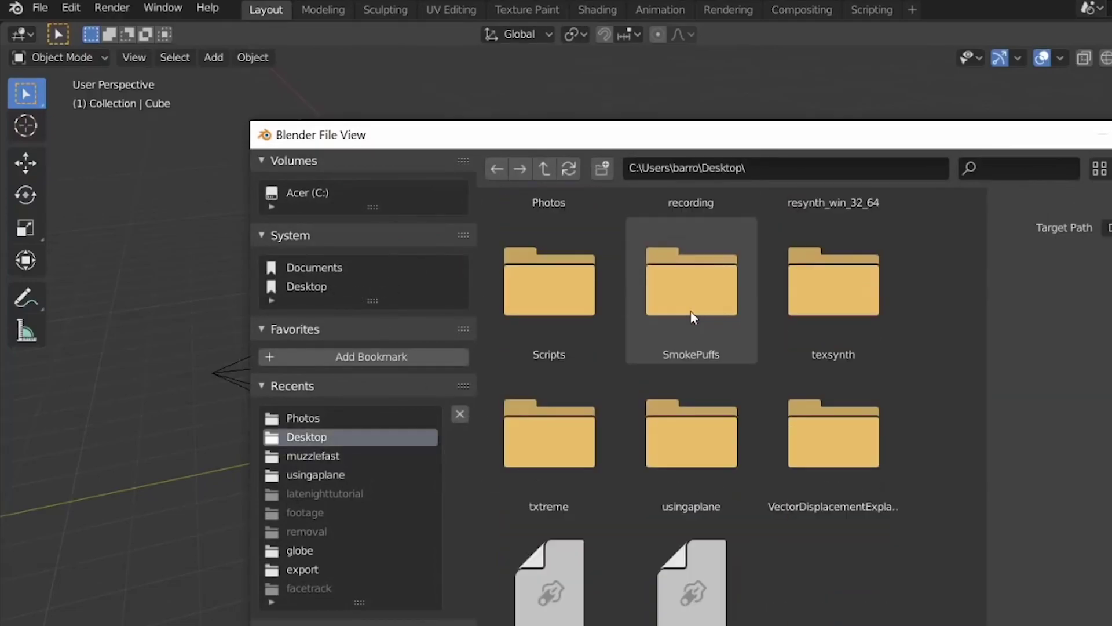
double_click(672, 591)
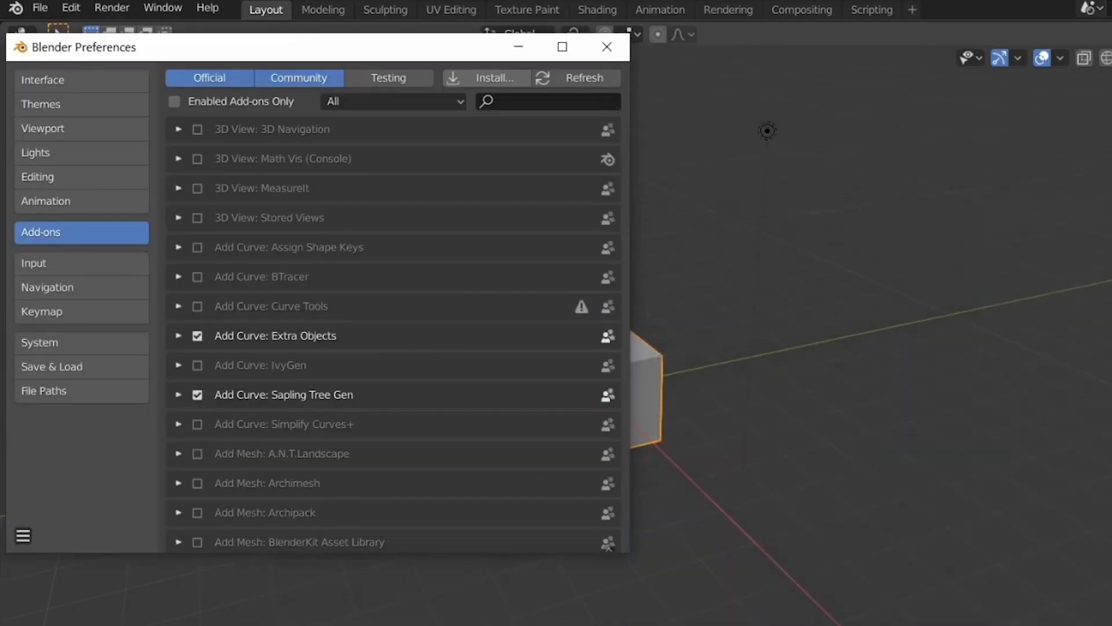
left_click_drag(365, 53, 584, 77)
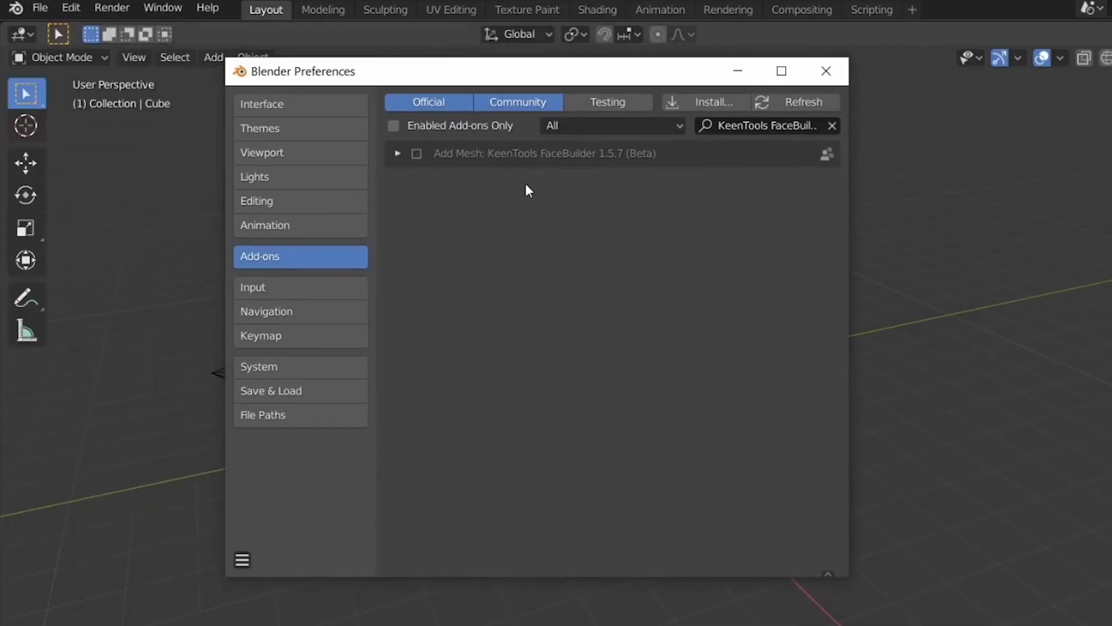
Enable the KeenTools FaceBuilder add-on, accept its license agreement and install the Latest Stable core library online.
left_click(421, 152)
left_click(398, 154)
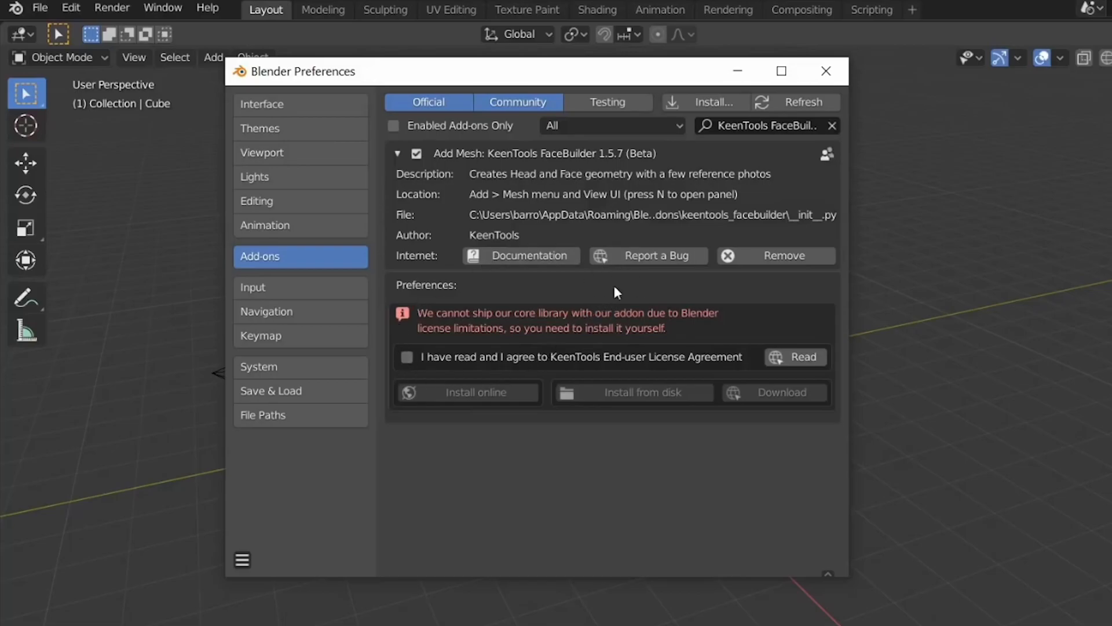
left_click(410, 357)
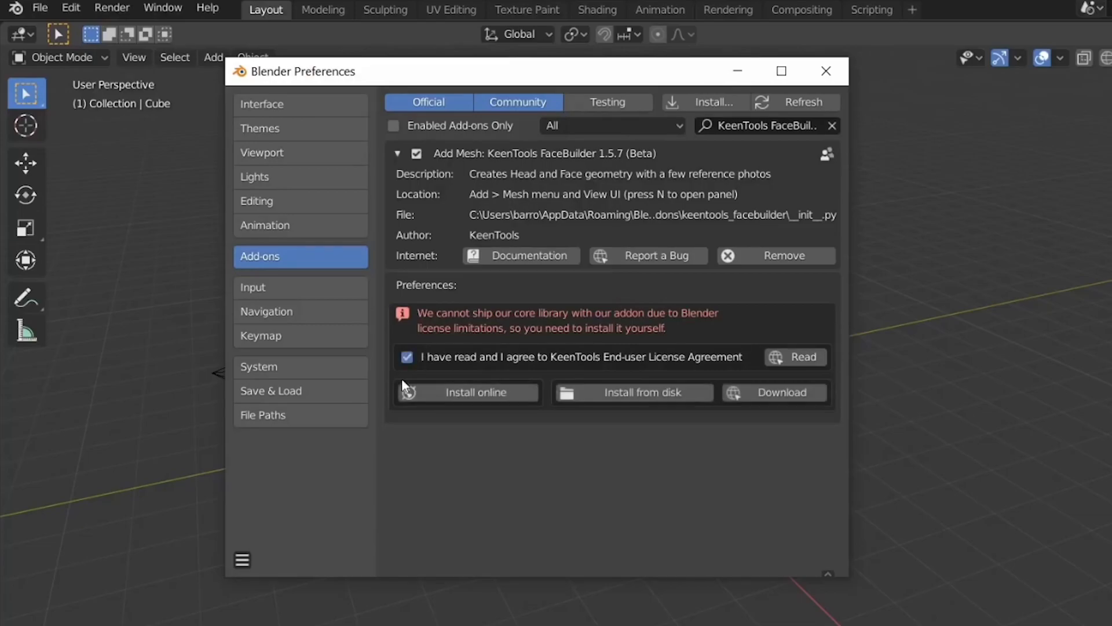
left_click(456, 390)
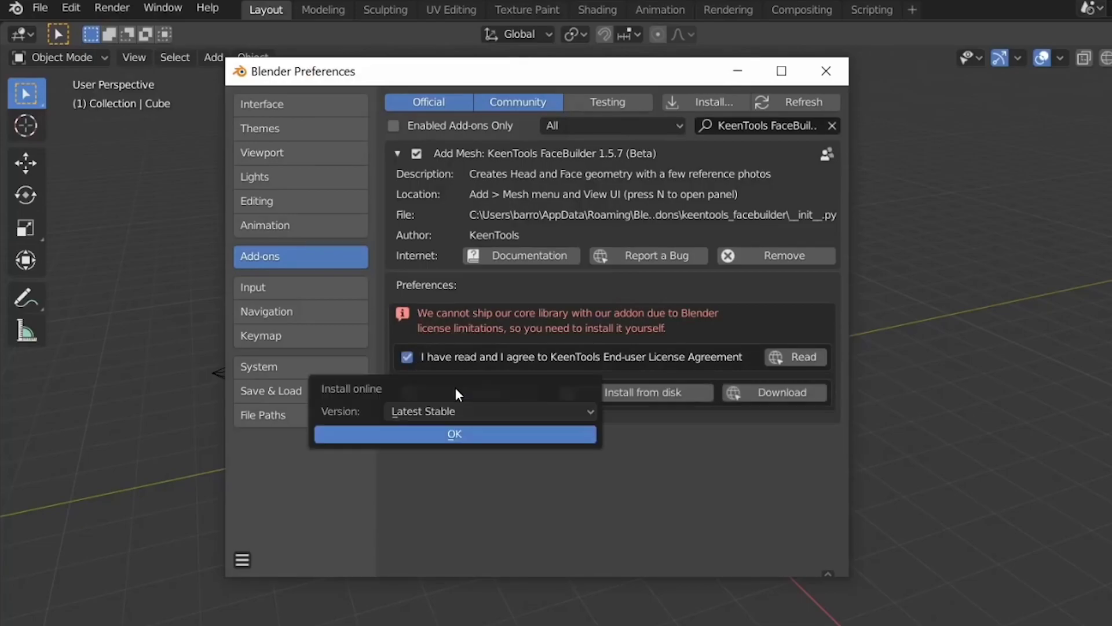
left_click(454, 433)
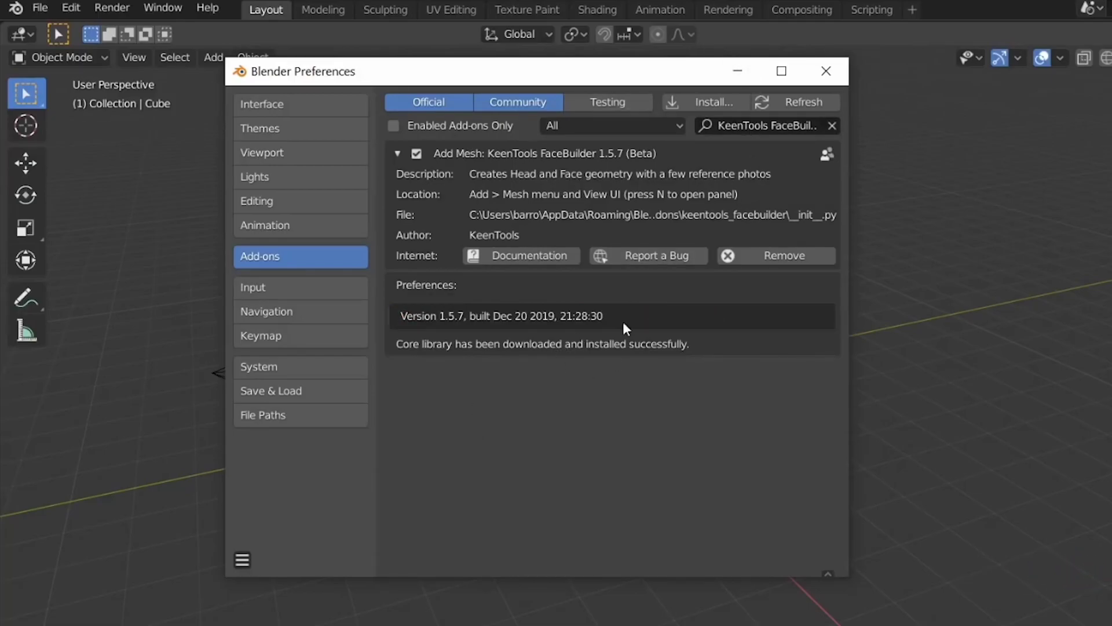
left_click(826, 71)
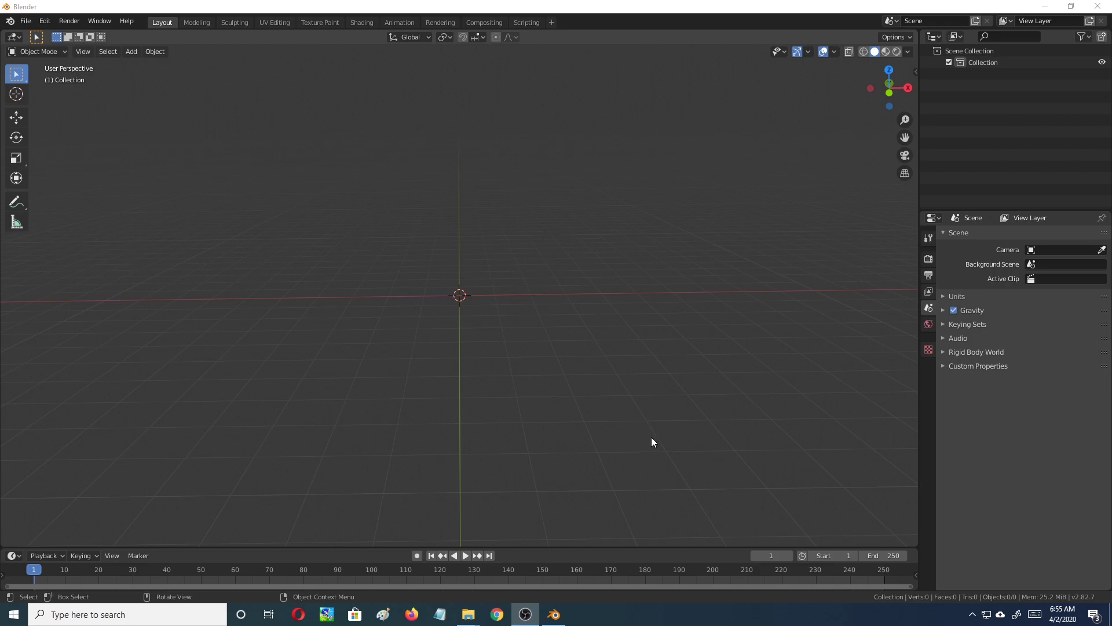
Create a new FaceBuilder head in the empty scene.
key("n")
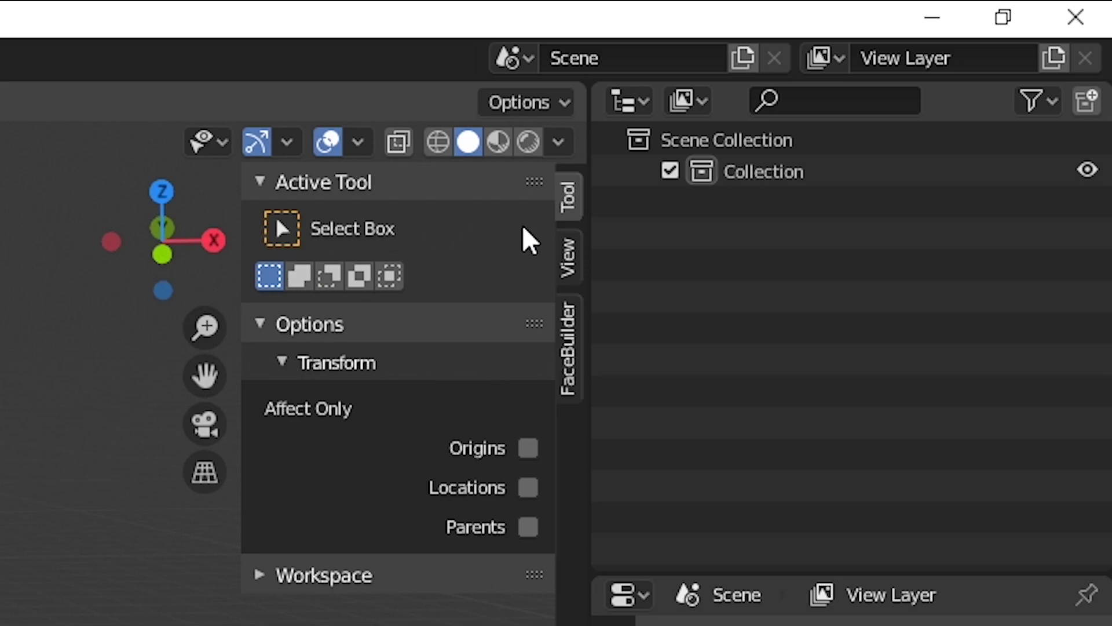
left_click(569, 276)
left_click(563, 326)
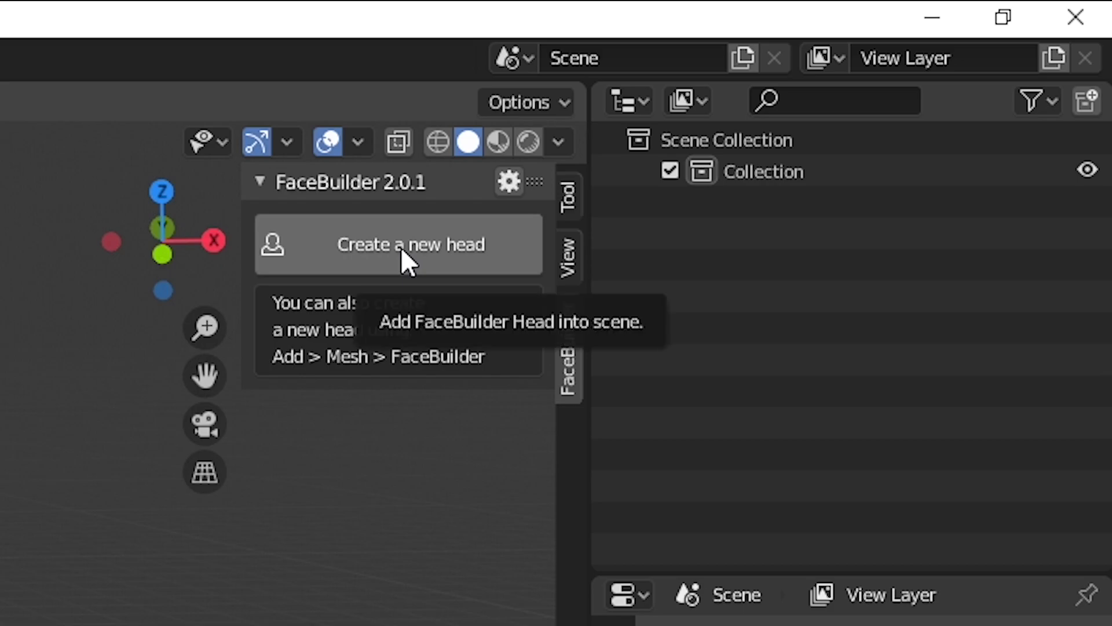
left_click(352, 247)
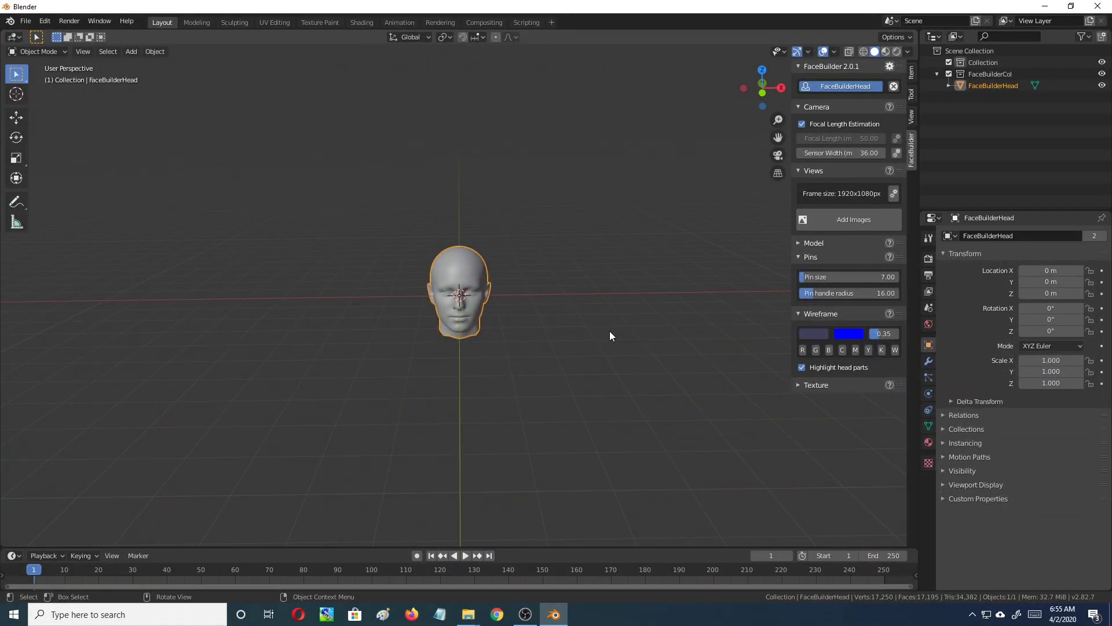
Show the move and rotate gizmos and, in front view, raise the head along Z to about 1.17 m.
mouse_move(614, 264)
middle_mouse_down()
mouse_move(411, 263)
mouse_move(649, 262)
mouse_move(450, 266)
mouse_move(609, 272)
middle_mouse_up()
scroll(620, 266, "up", 4)
scroll(608, 268, "down", 3)
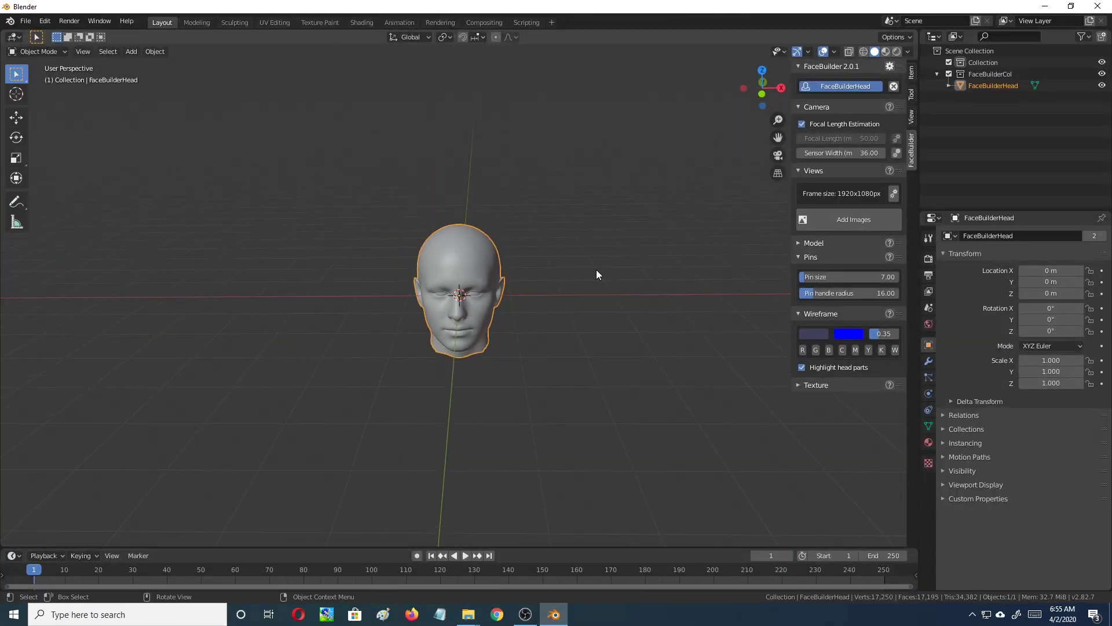
left_click(446, 255)
key("KP_1")
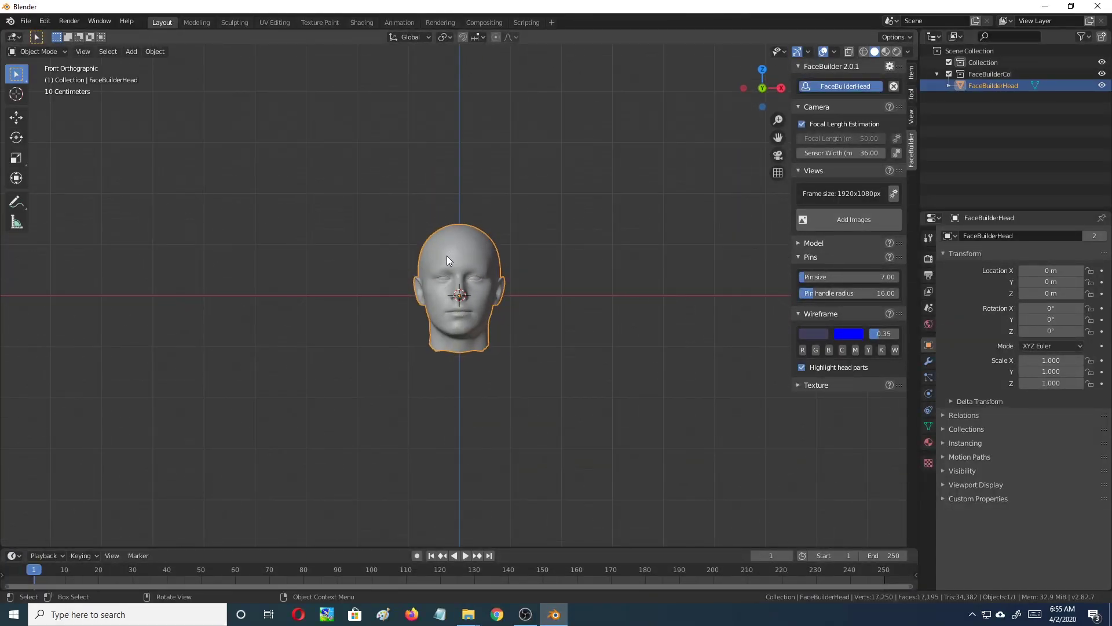
left_click(808, 51)
left_click(773, 157)
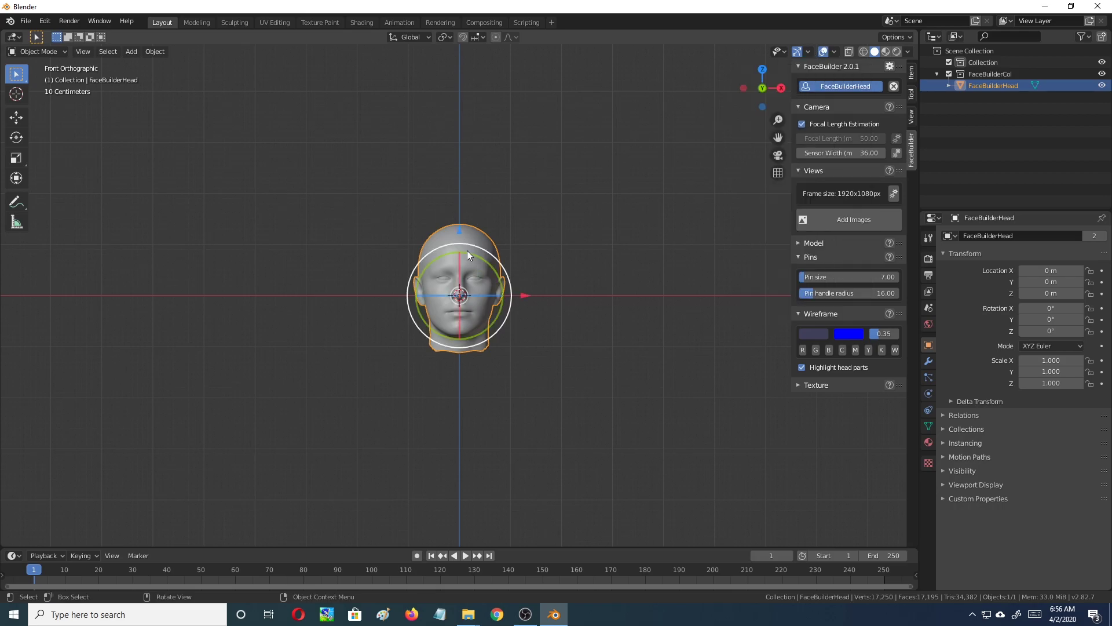
left_click_drag(460, 228, 476, 163)
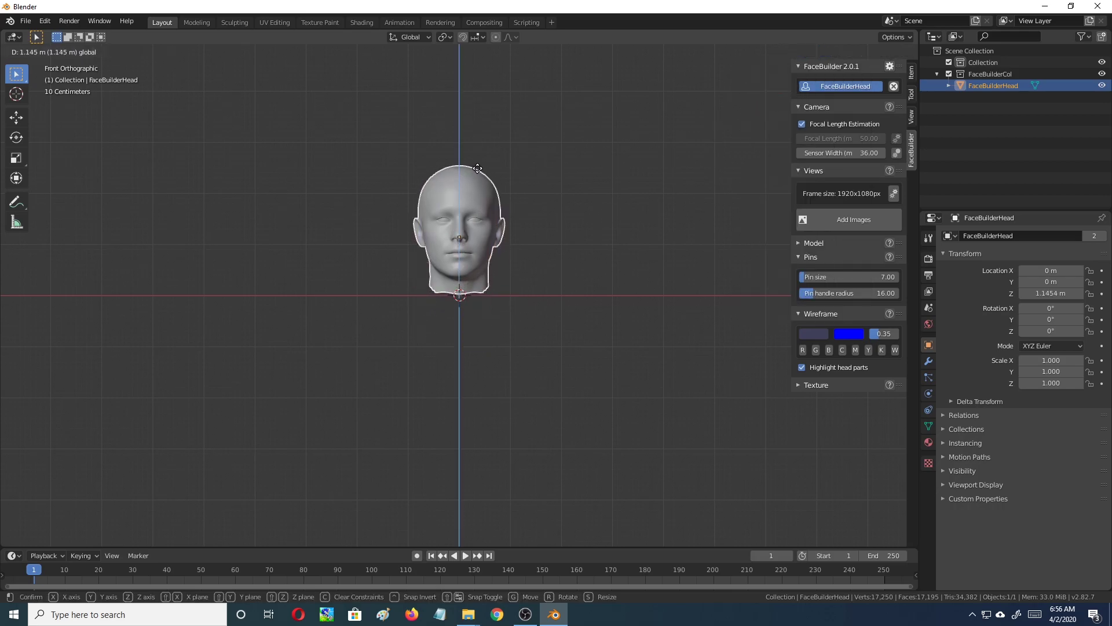
left_click(600, 185)
middle_click_drag(645, 190, 577, 235)
left_click(490, 201)
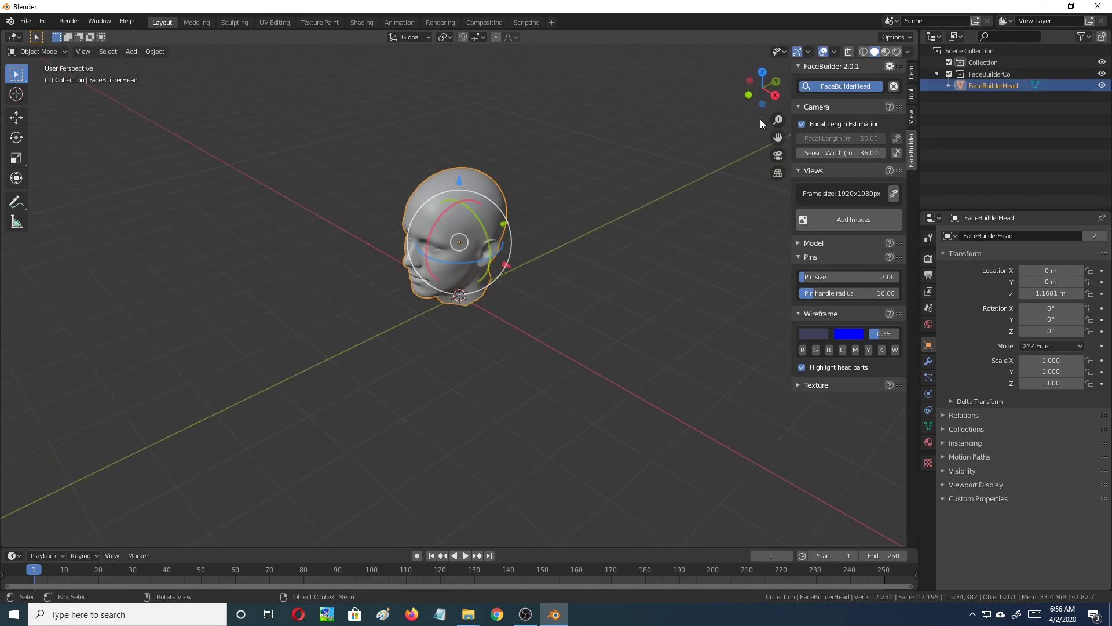
Hide the move and rotate object gizmos in the viewport.
left_click(808, 51)
left_click(770, 158)
left_click(770, 171)
middle_click_drag(618, 300, 686, 281)
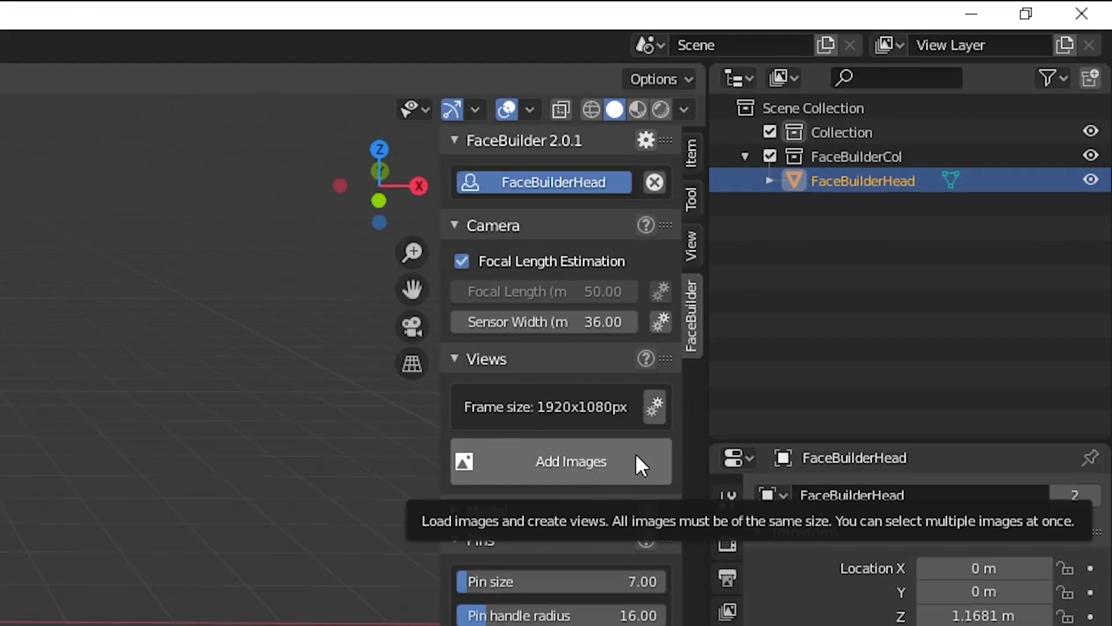
Load the photos 1.JPG through 15.JPG from the Smile folder as FaceBuilder views.
left_click(578, 469)
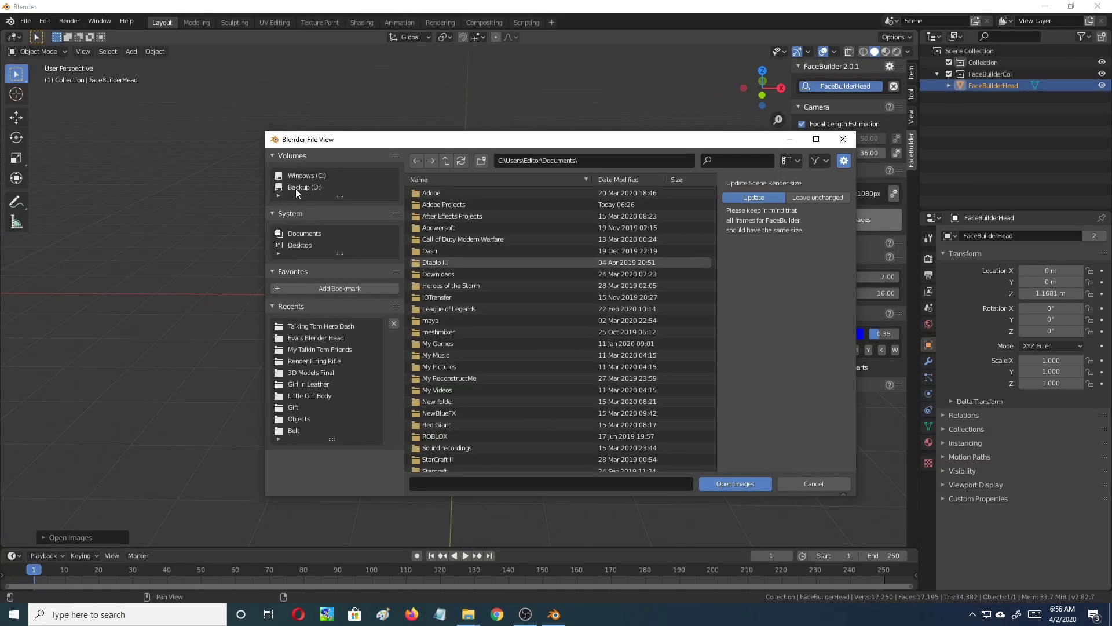
double_click(449, 205)
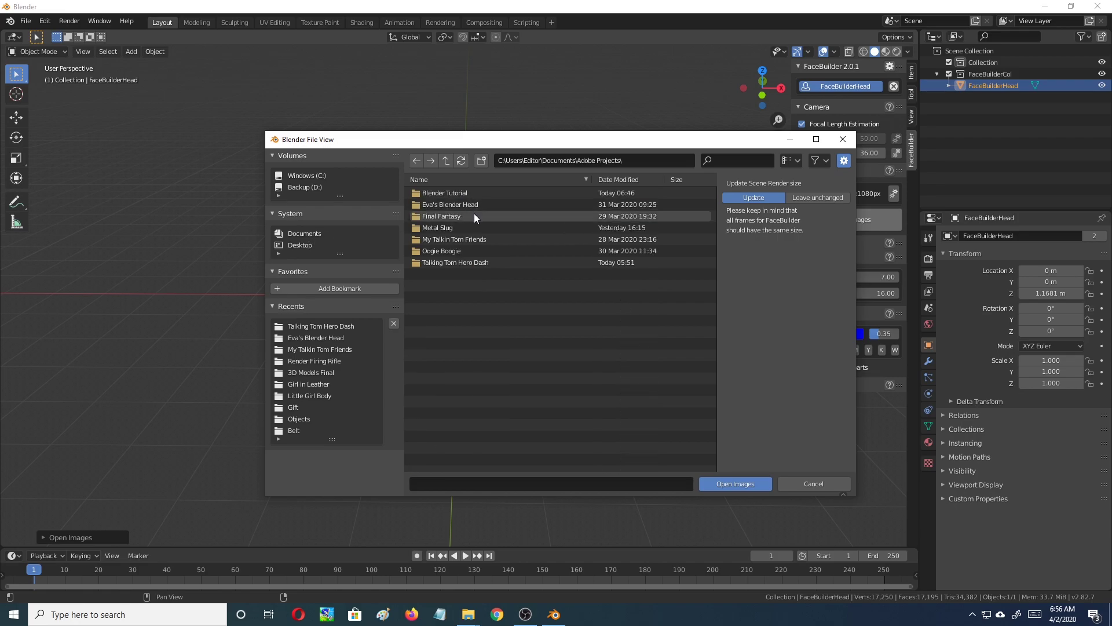
double_click(460, 203)
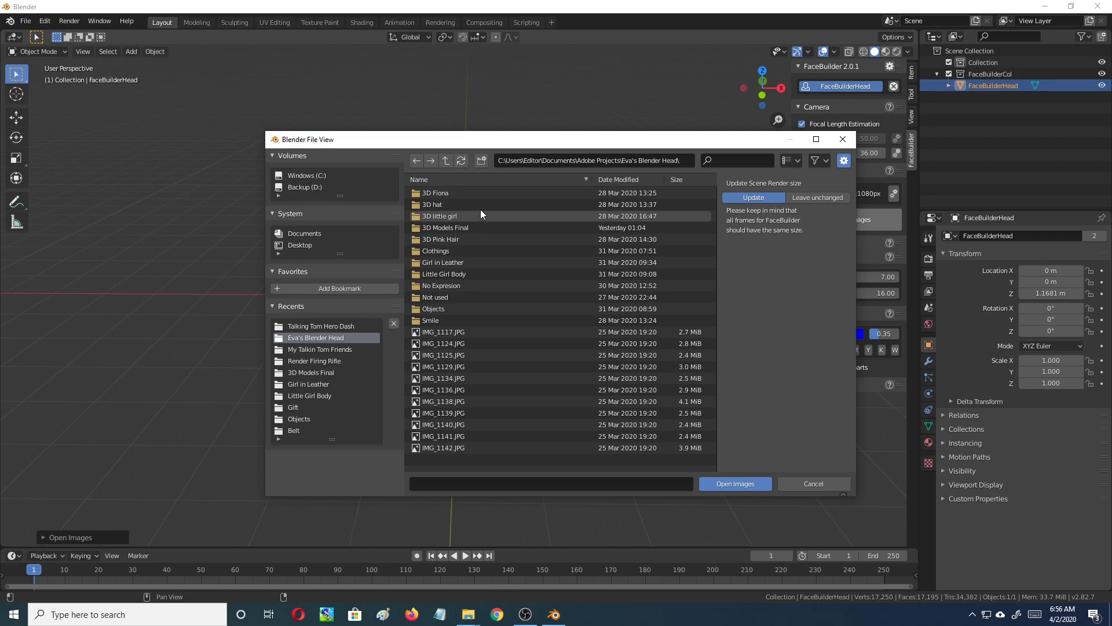
double_click(473, 320)
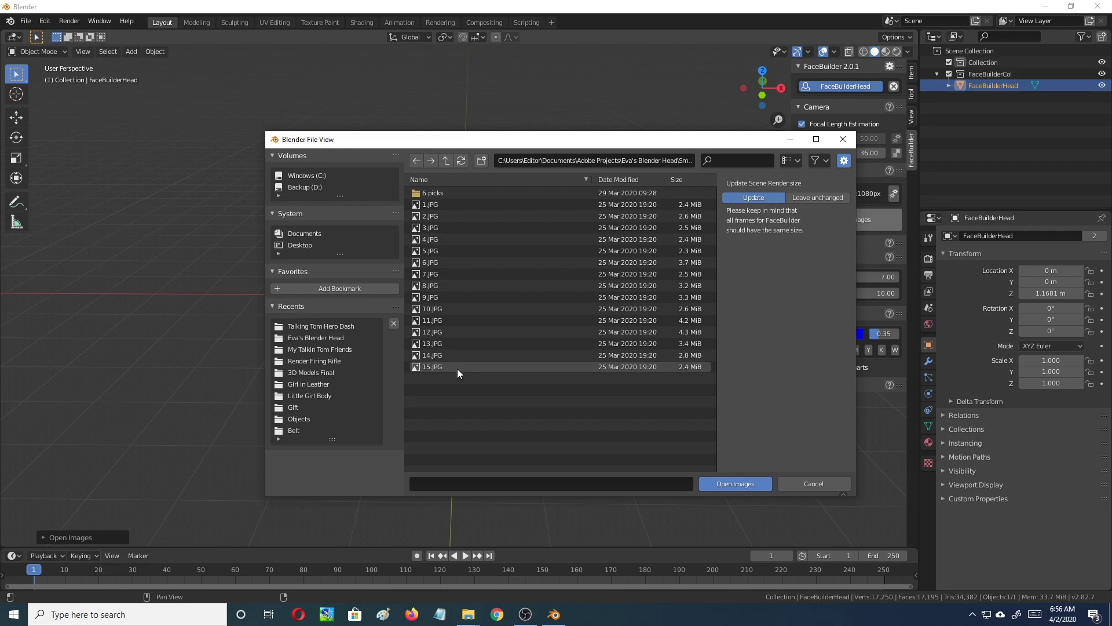
left_click(439, 204)
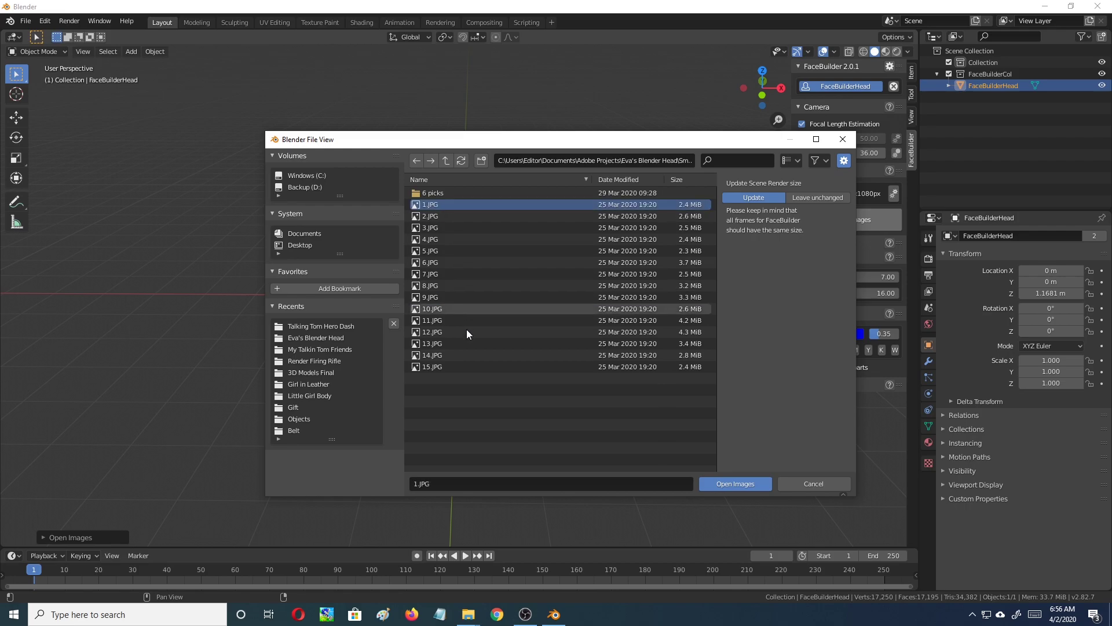
left_click(466, 367, "shift")
left_click(742, 483)
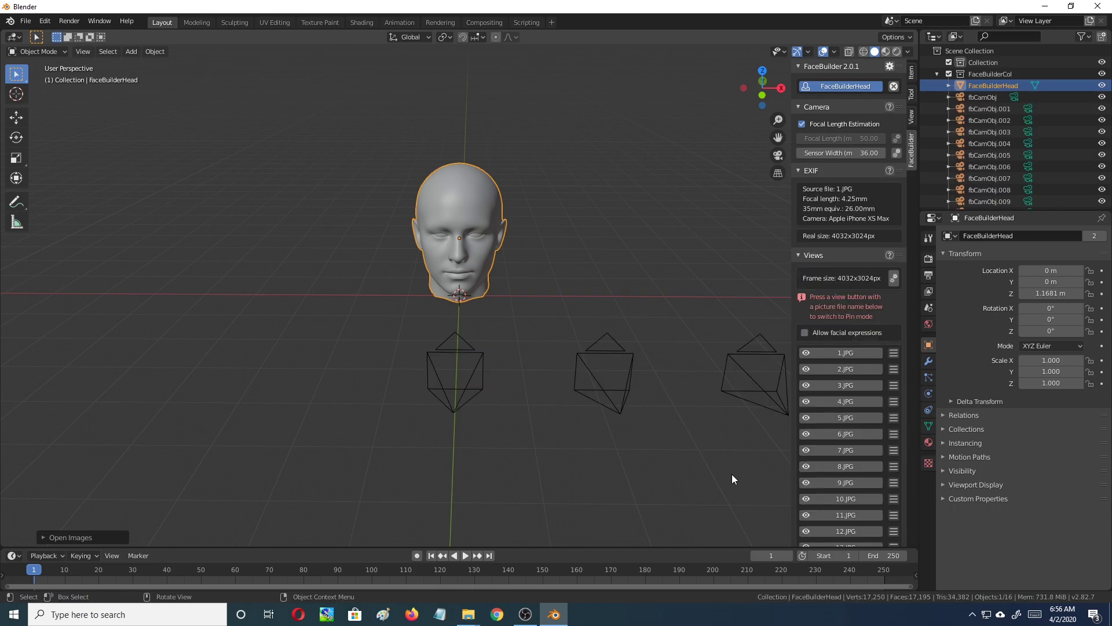
Examine the head and the row of cameras created for the photos from several angles.
scroll(657, 450, "down", 5)
middle_click_drag(609, 446, 674, 402)
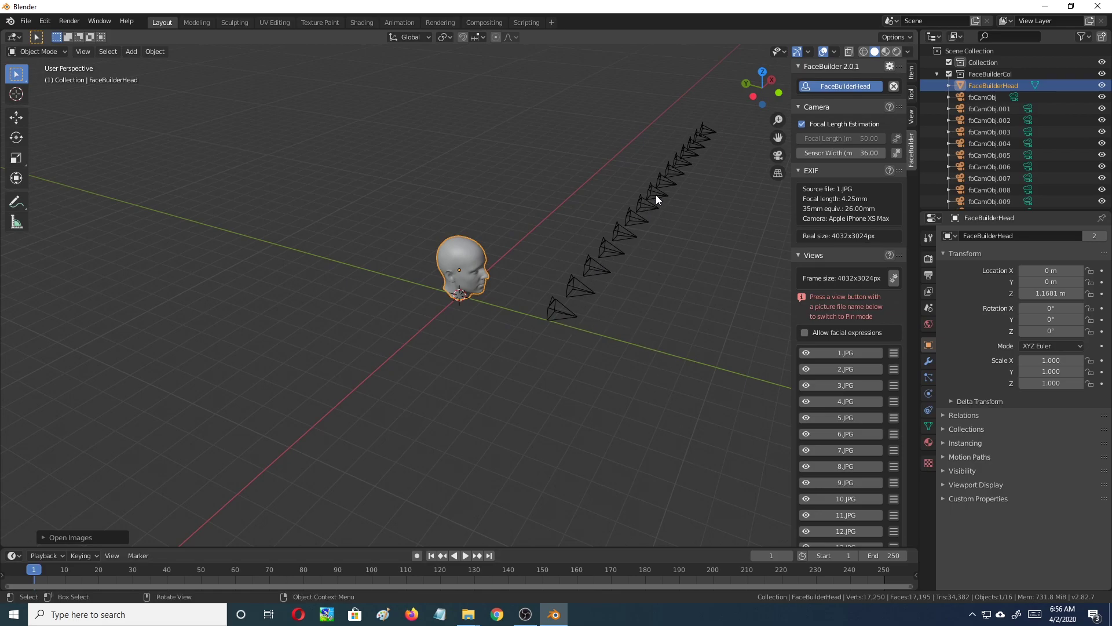
middle_click_drag(676, 280, 617, 264)
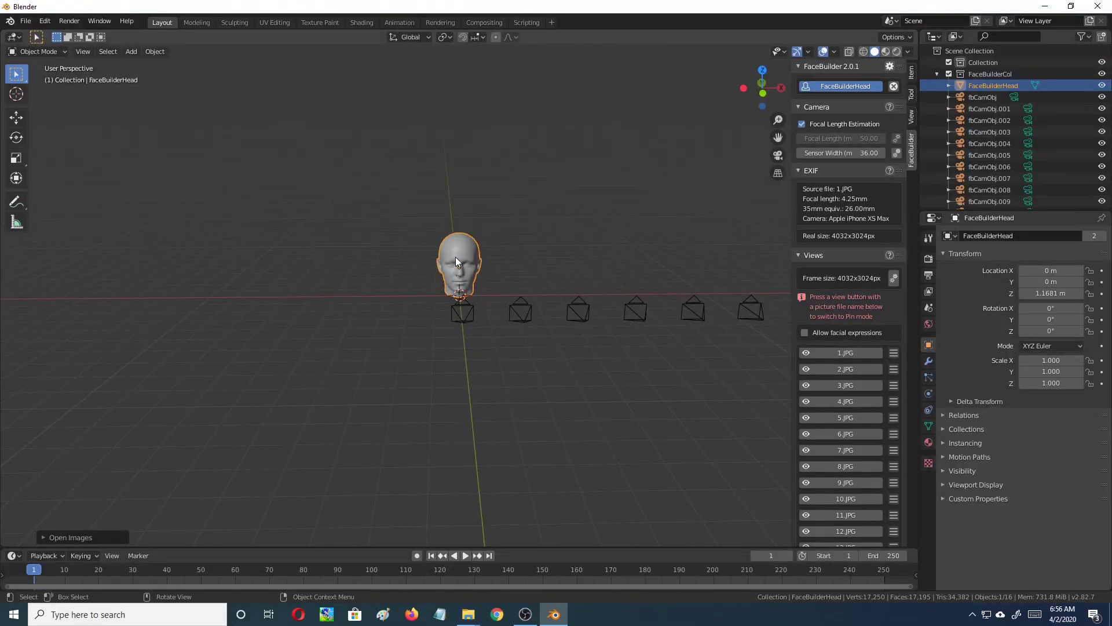
middle_click_drag(465, 256, 526, 251)
middle_click_drag(584, 277, 533, 269)
middle_click_drag(620, 252, 485, 239)
middle_click_drag(651, 248, 571, 243)
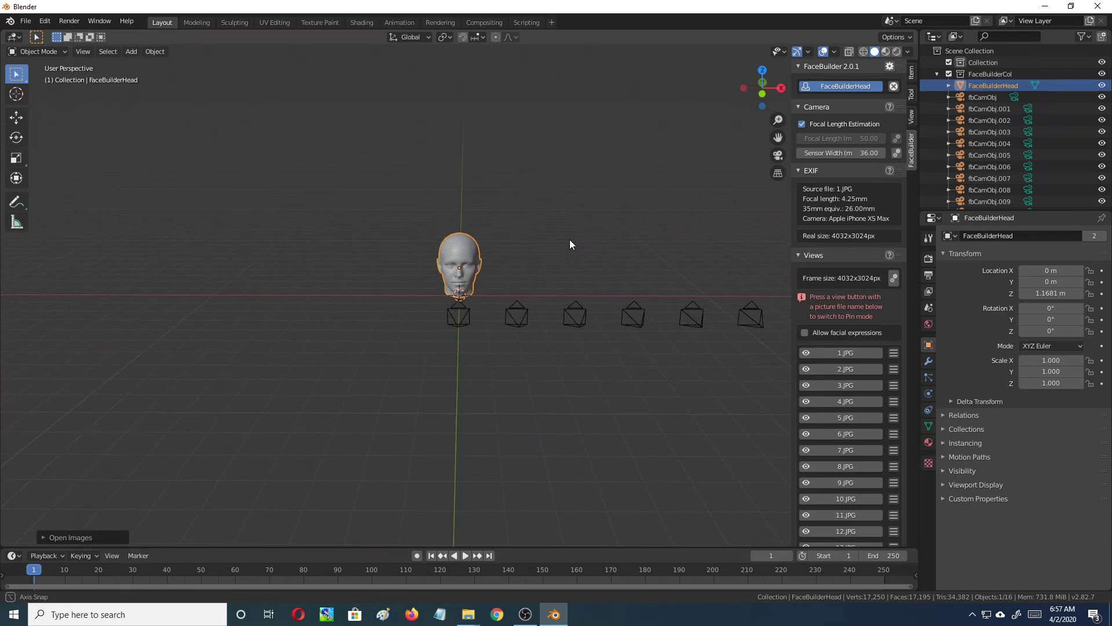
scroll(576, 248, "up", 4)
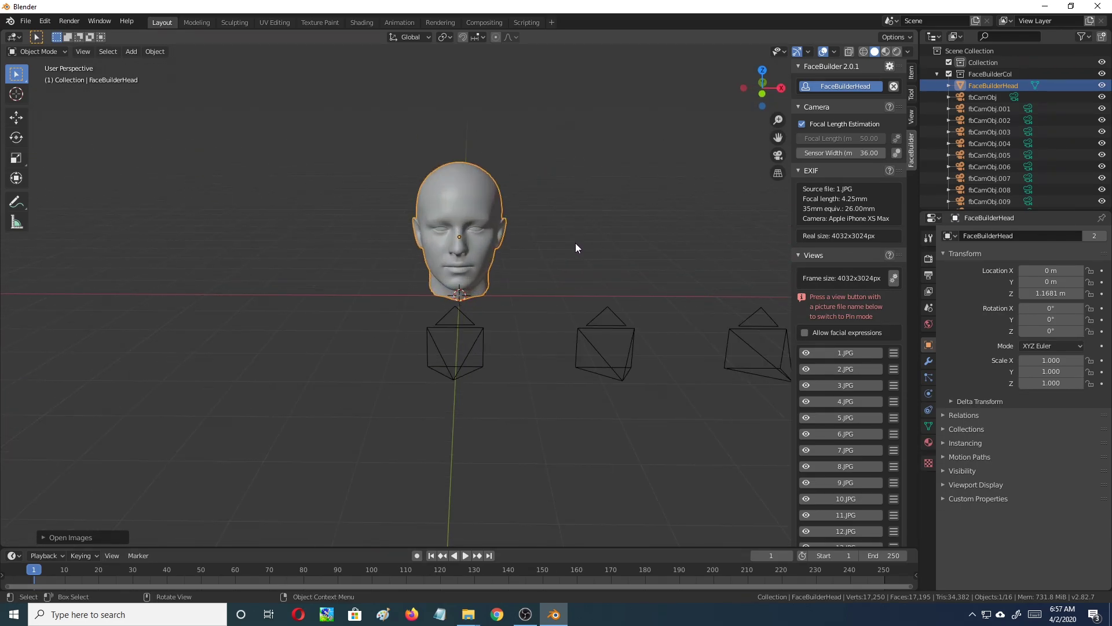
Open 1.JPG in Pin mode and pin the mesh's nose tip onto the nose in the photo.
left_click(847, 353)
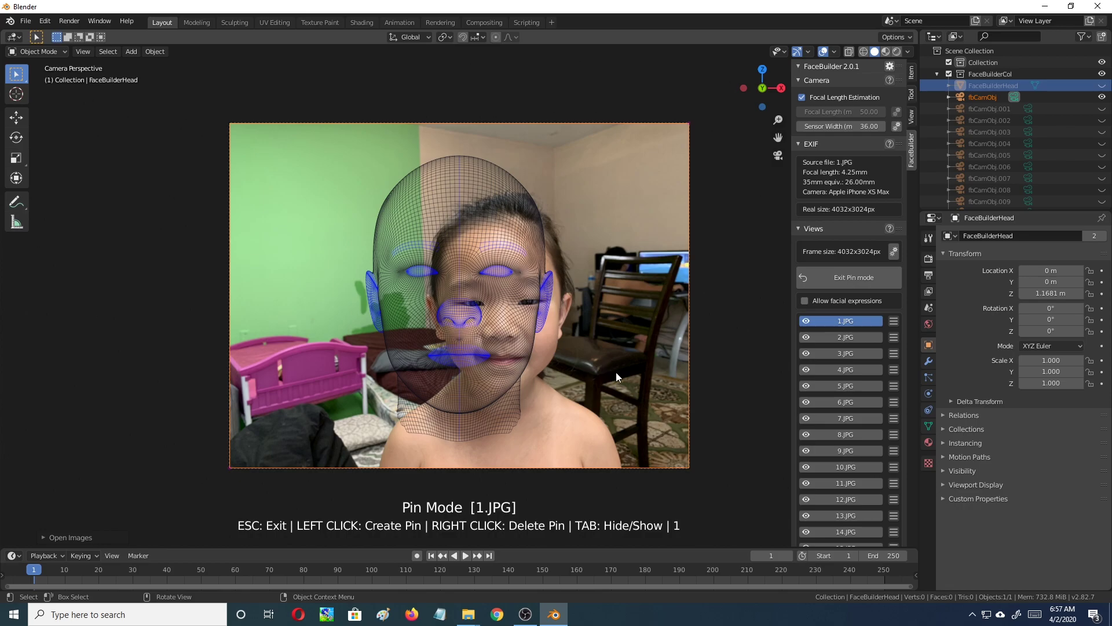
scroll(617, 372, "up", 2)
middle_click_drag(666, 399, 573, 380, "shift")
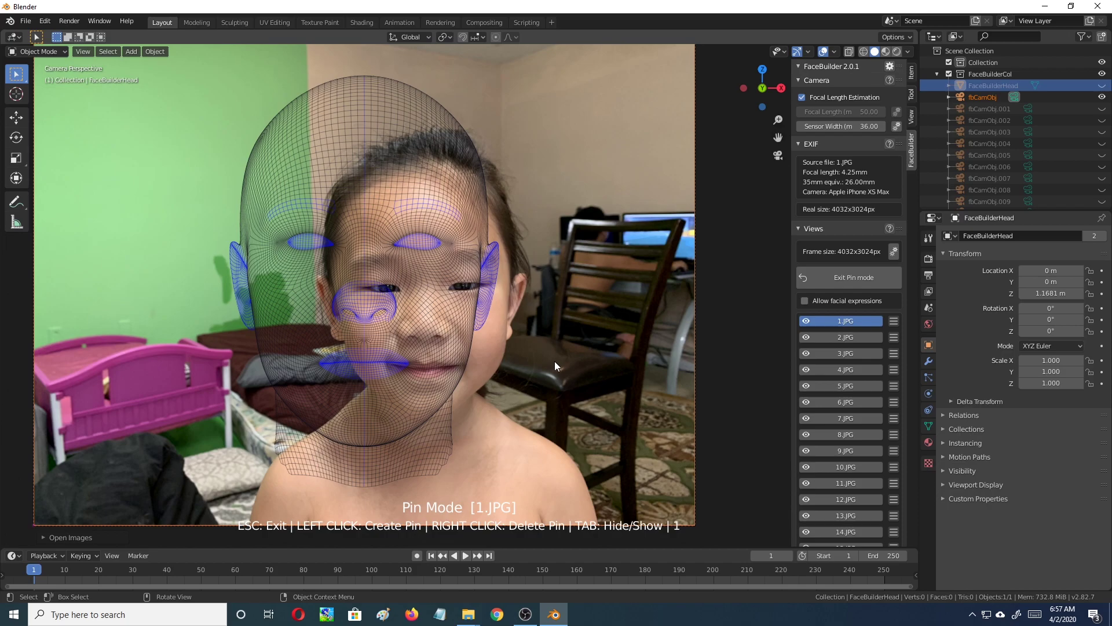
left_click(364, 300)
left_click_drag(363, 300, 426, 328)
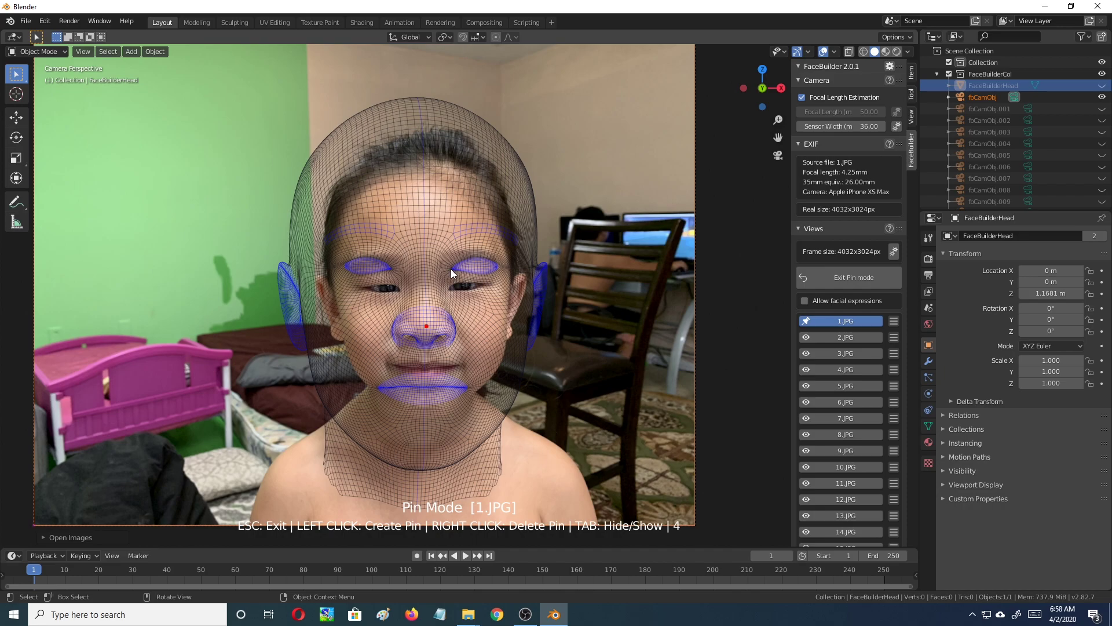
Pin the inner and outer corners of both eyes and align them with the eyes in the photo.
left_click_drag(451, 268, 450, 289)
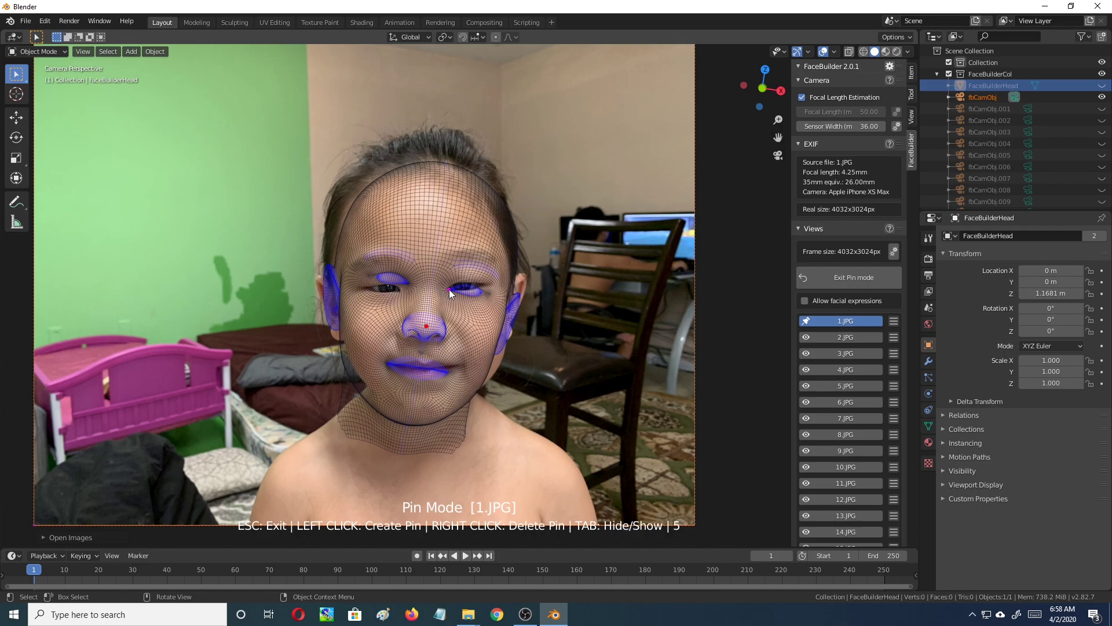
left_click(529, 346)
left_click_drag(409, 284, 401, 290)
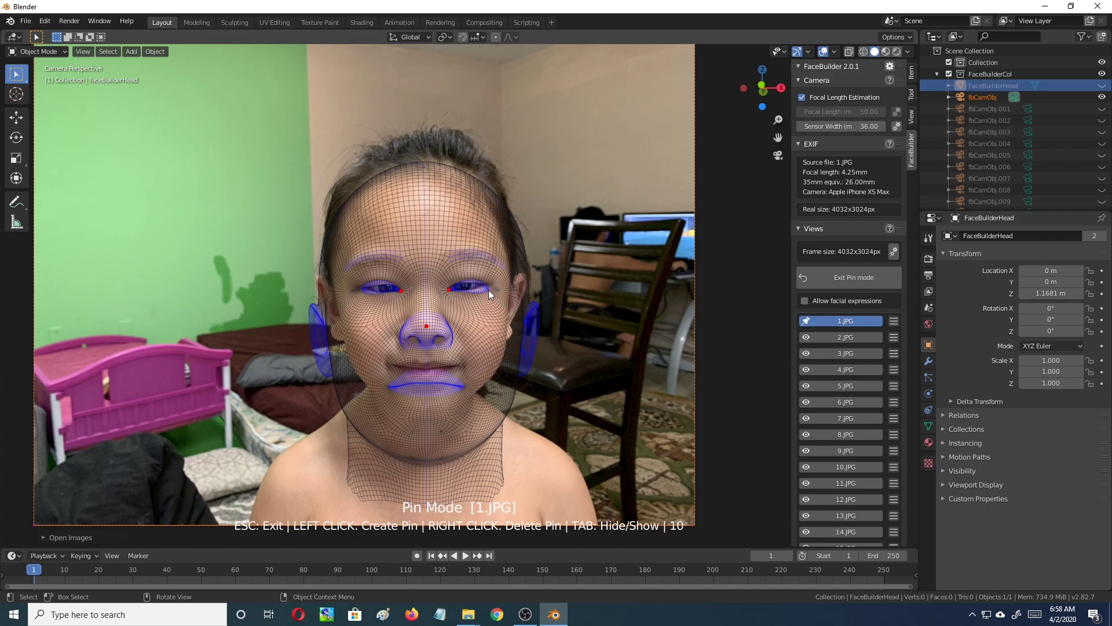
left_click_drag(489, 289, 489, 285)
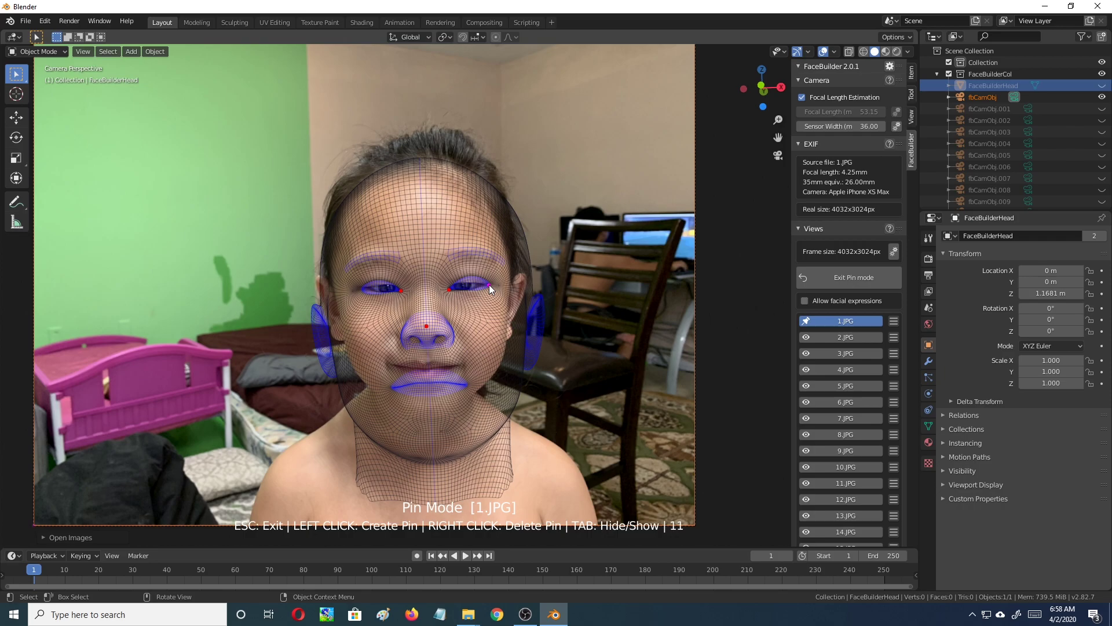
left_click(361, 288)
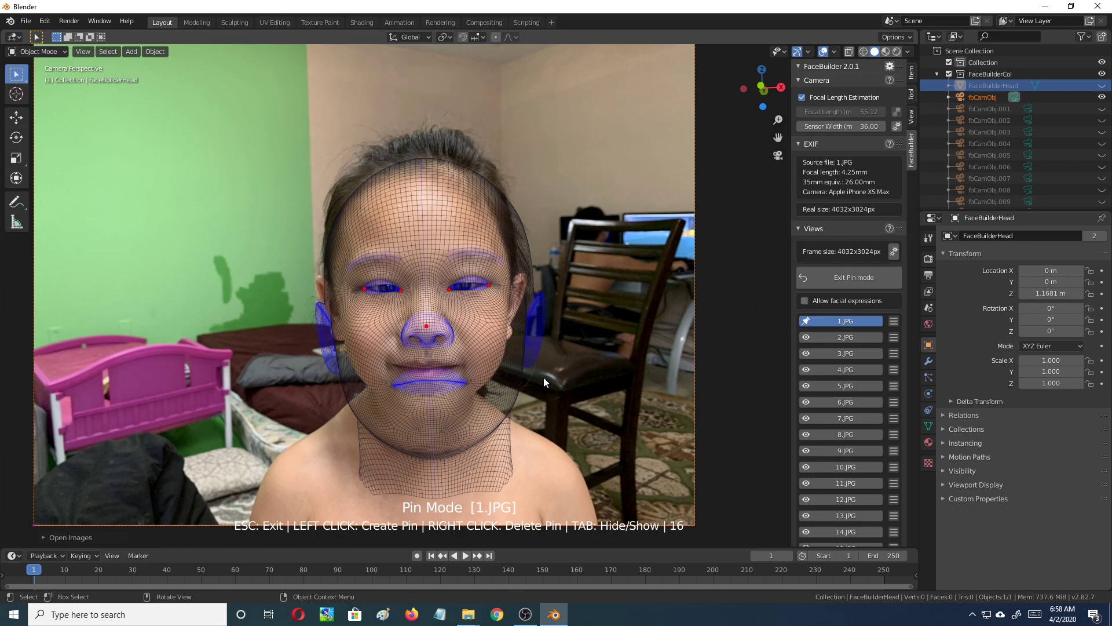
Pin both corners of the mesh's mouth onto the mouth corners in the photo.
left_click_drag(393, 386, 392, 365)
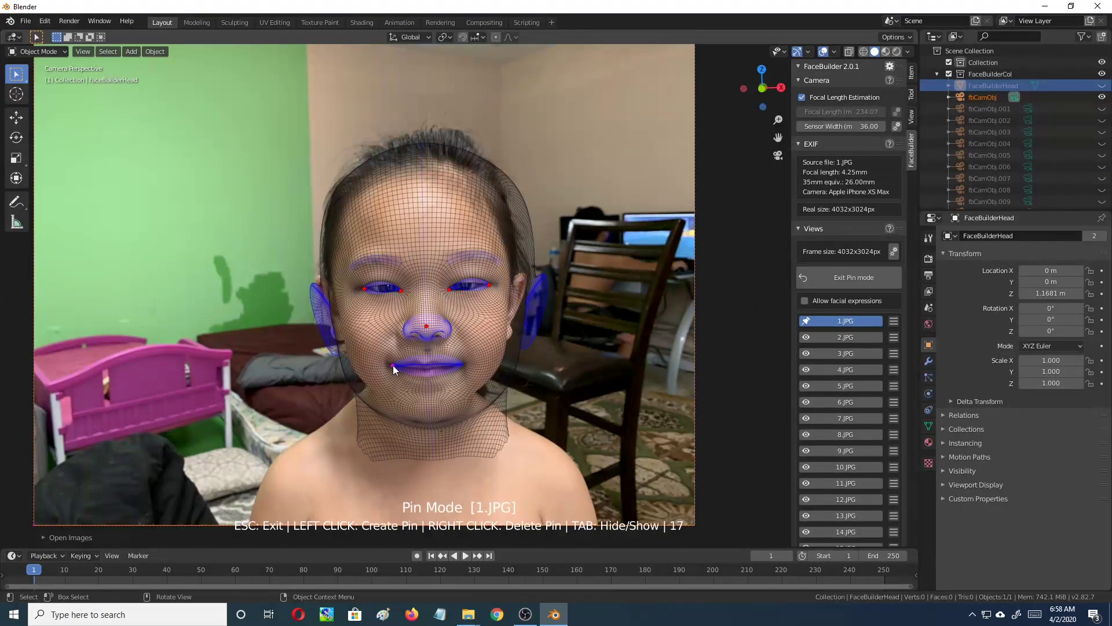
left_click(460, 367)
left_click(461, 364)
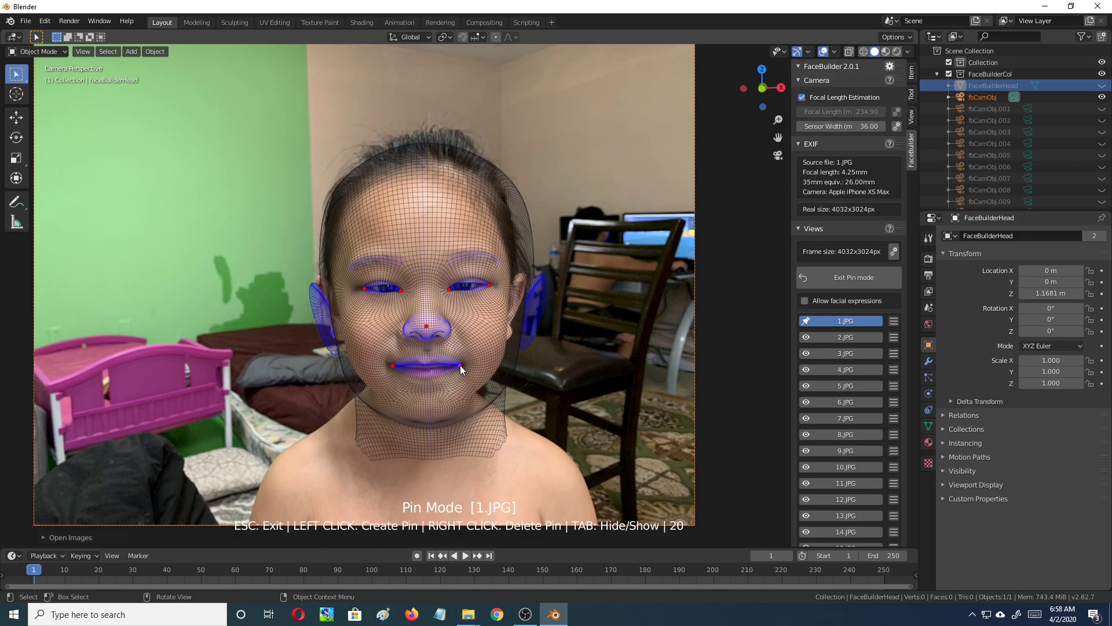
left_click(461, 366)
Pin the top and the lobe of both ears and fit them to the ears in the photo.
left_click_drag(311, 284, 319, 280)
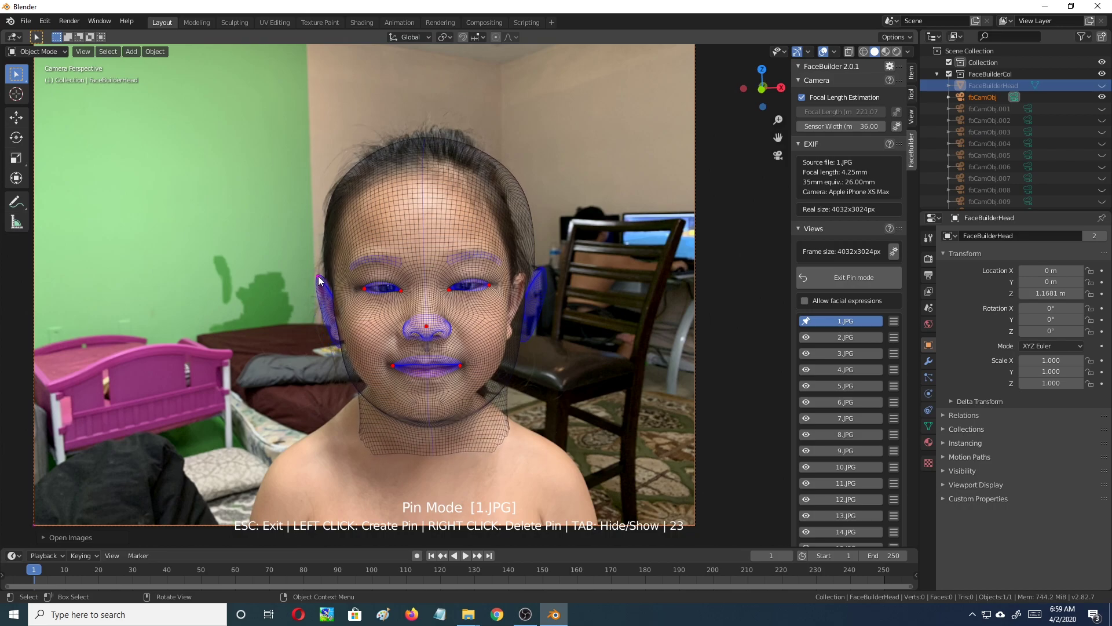
left_click(540, 271)
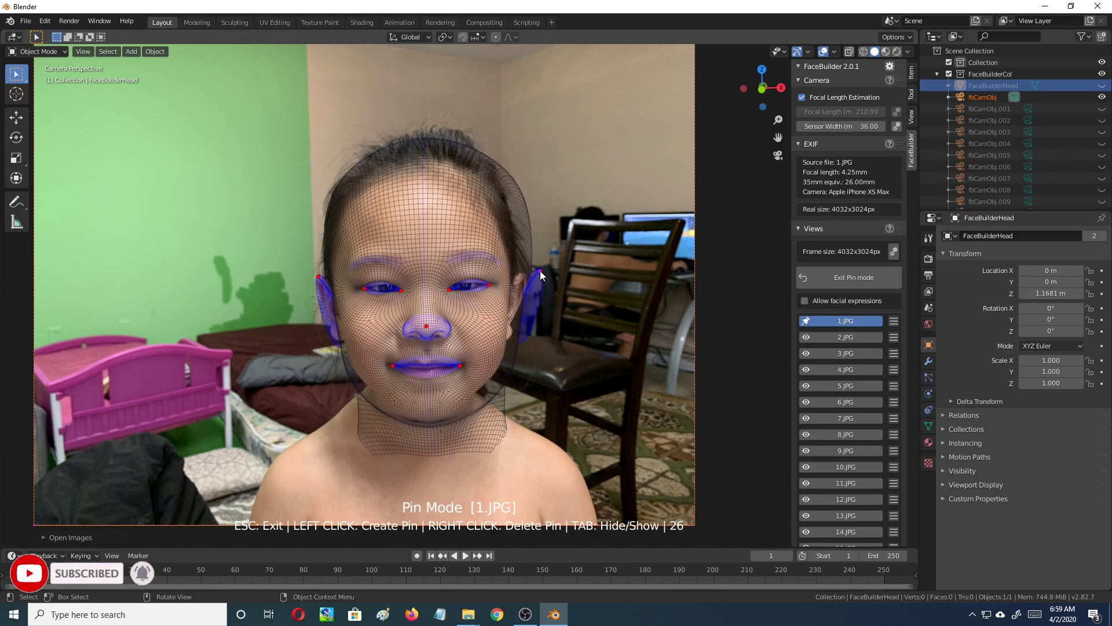
left_click(424, 370)
left_click(341, 350)
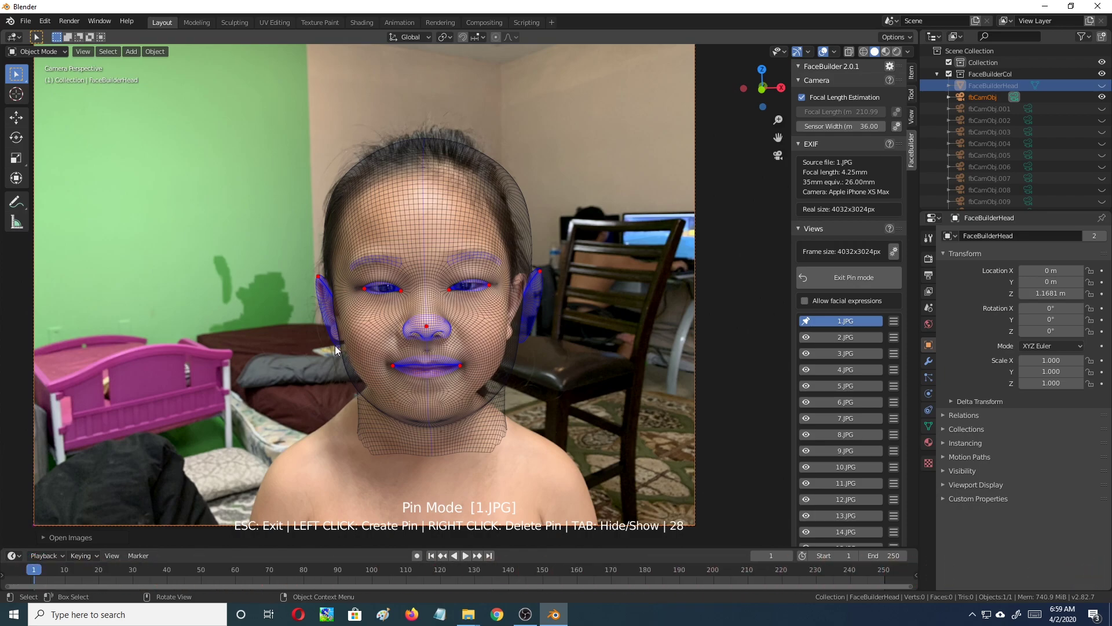
left_click(337, 342)
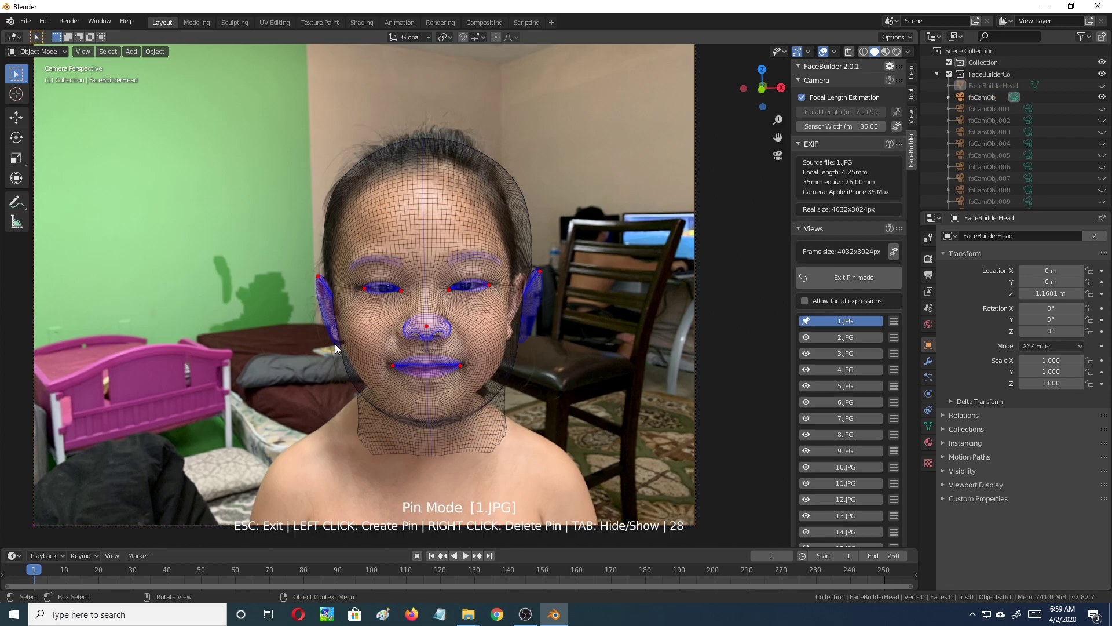
left_click_drag(336, 341, 336, 340)
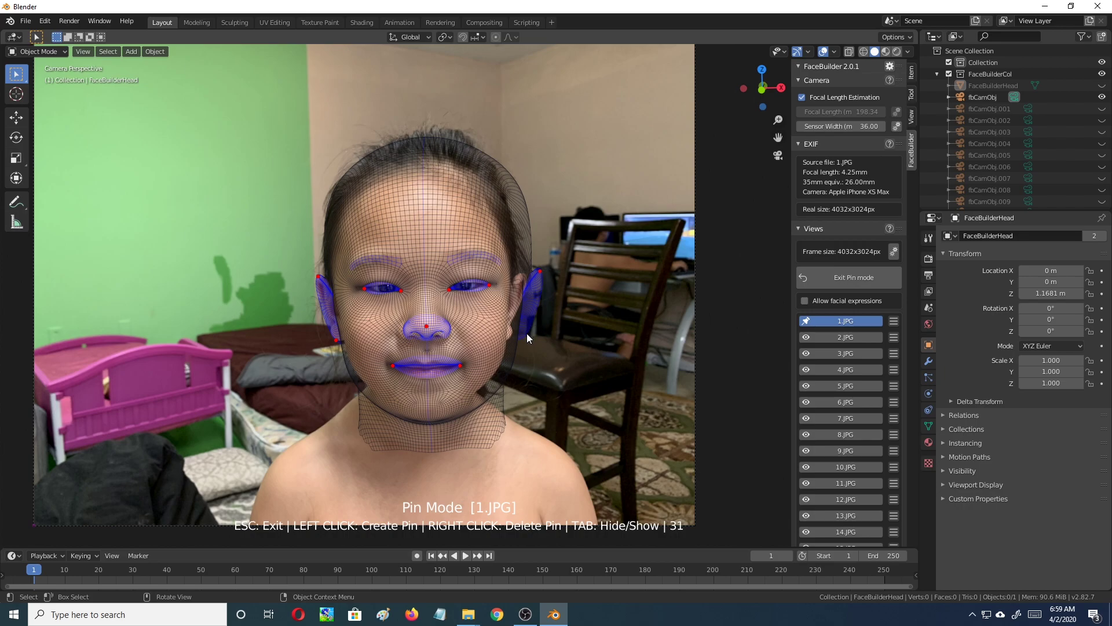
left_click_drag(526, 333, 508, 336)
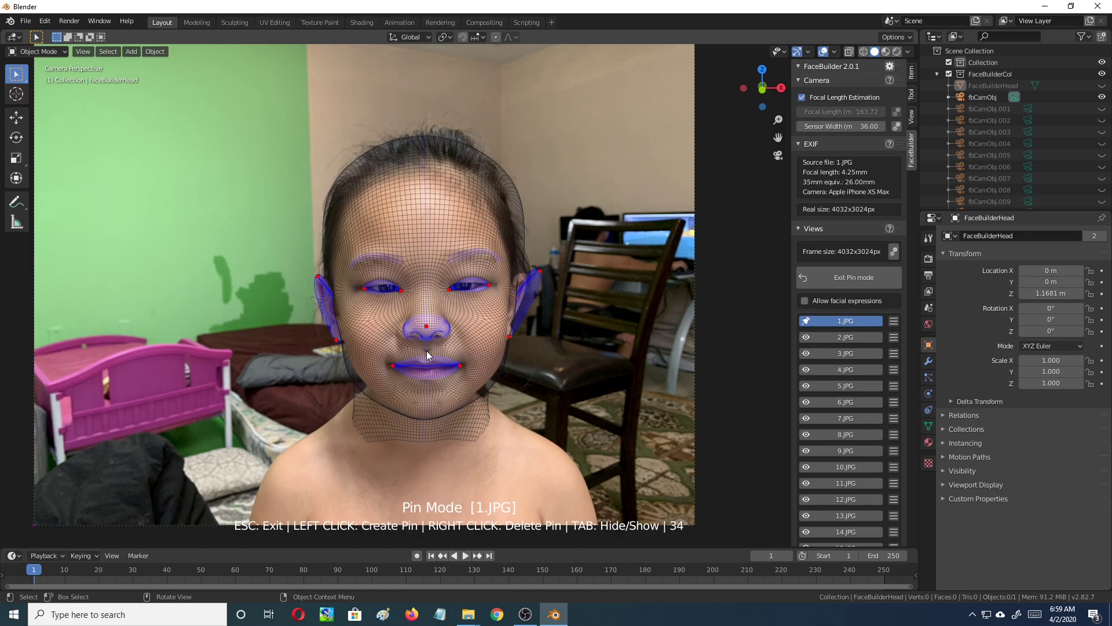
Pin the mesh just above the upper lip and pull the jaw on the crib side inward to the photo's face.
left_click_drag(426, 350, 424, 357)
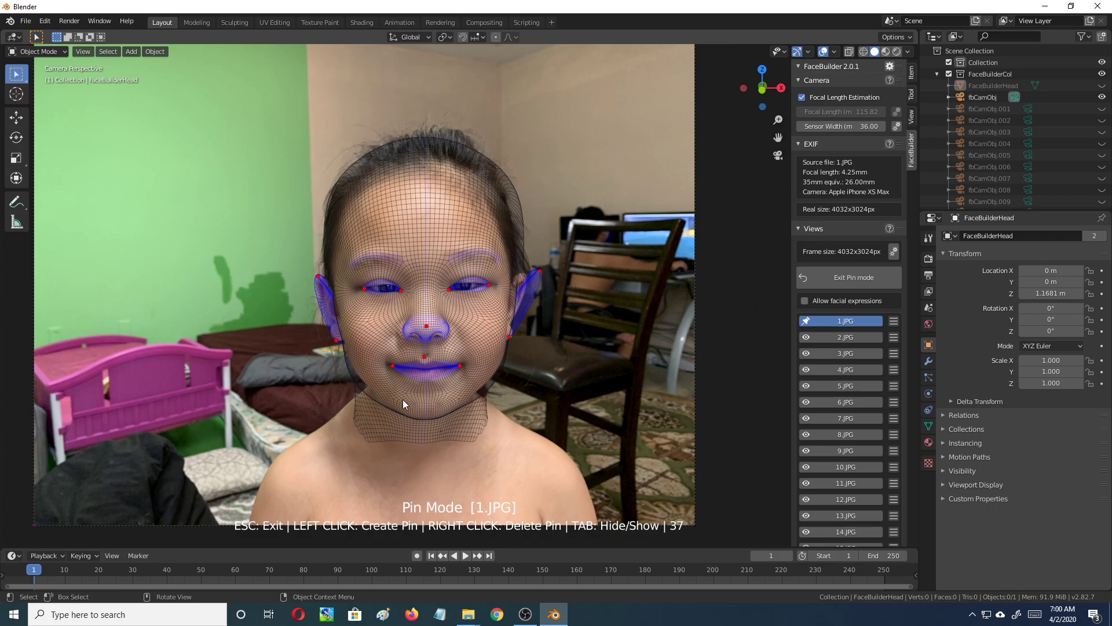
scroll(563, 431, "up", 6)
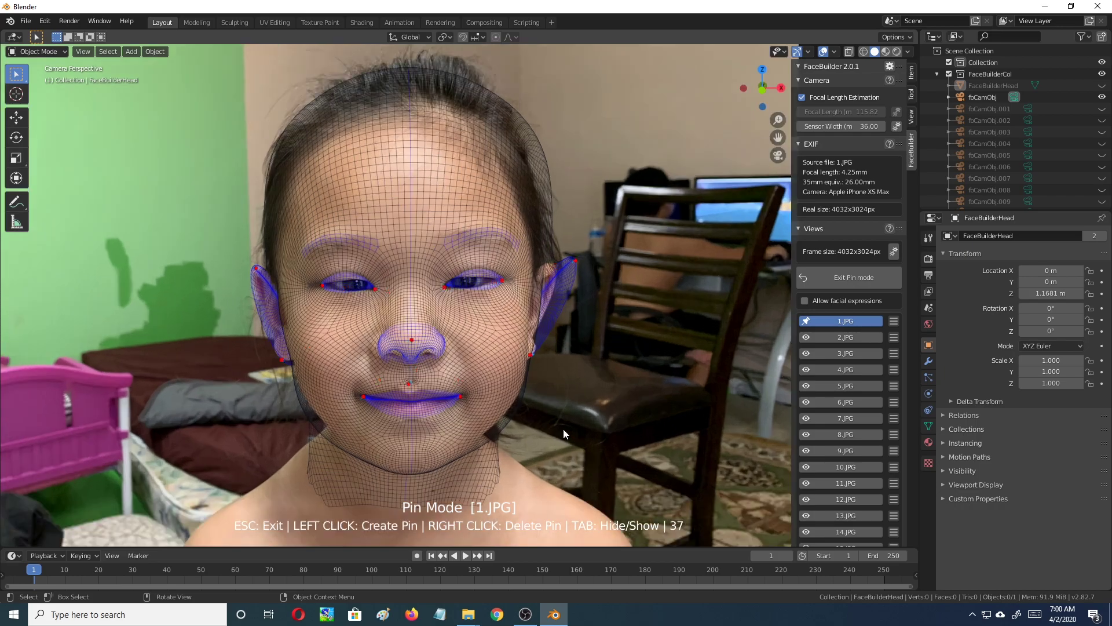
scroll(613, 341, "up", 3)
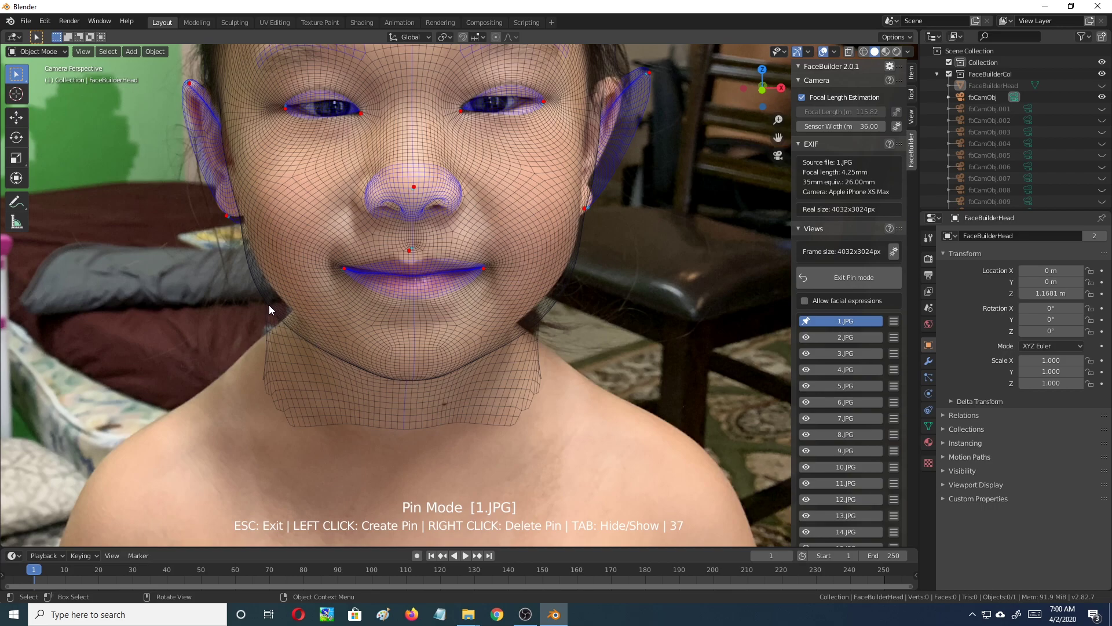
left_click_drag(270, 305, 304, 276)
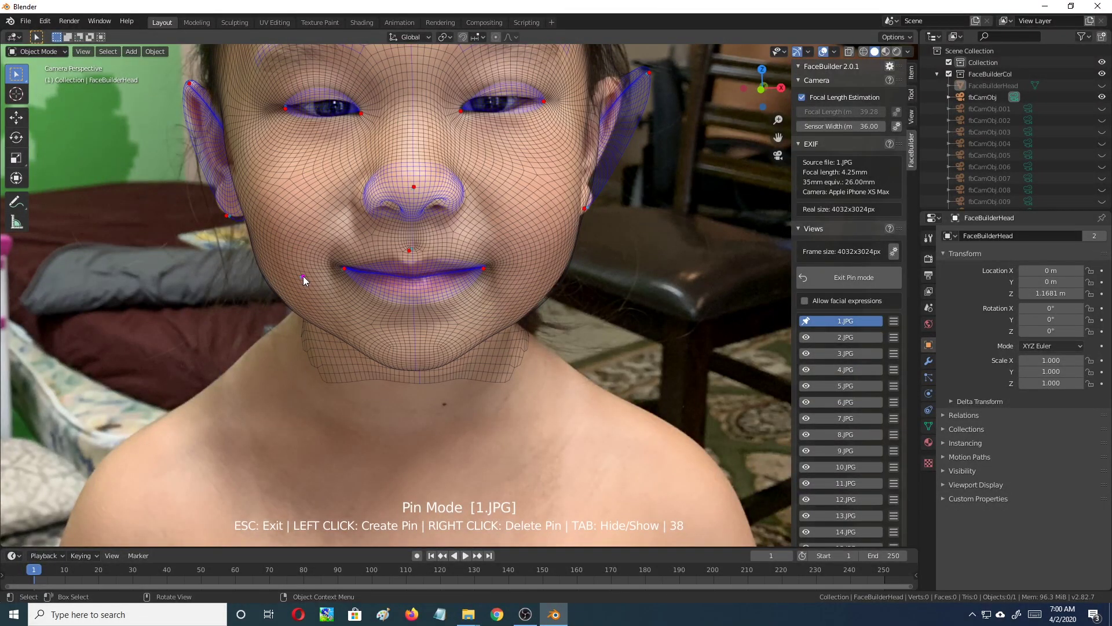
View the head outside Pin mode, reopen 1.JPG and pin the jawline on the chair side.
key("Escape")
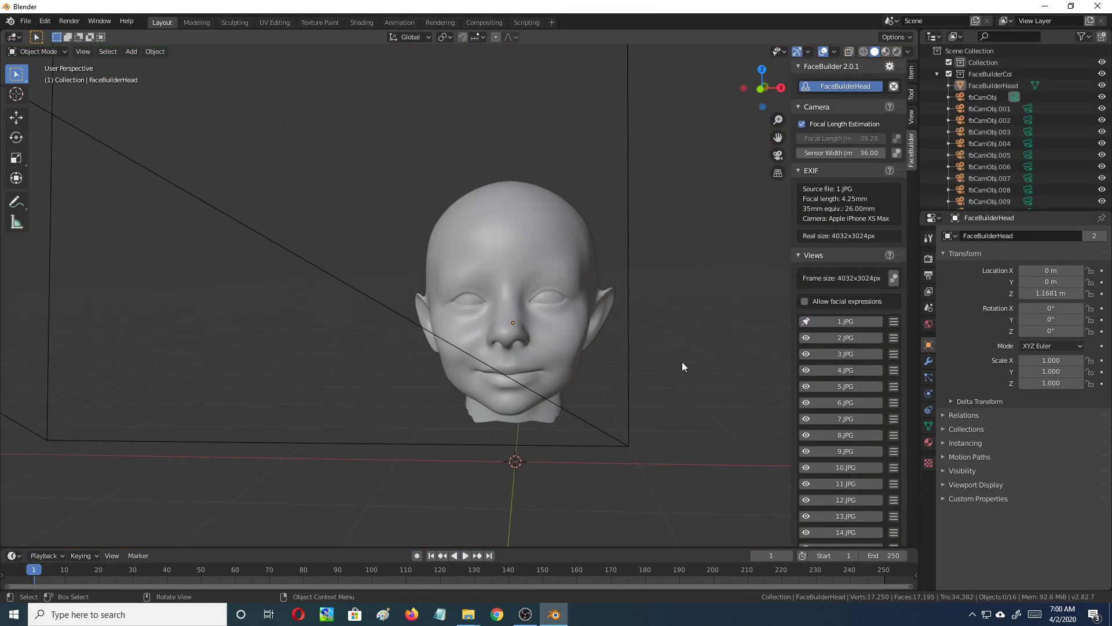
left_click(815, 322)
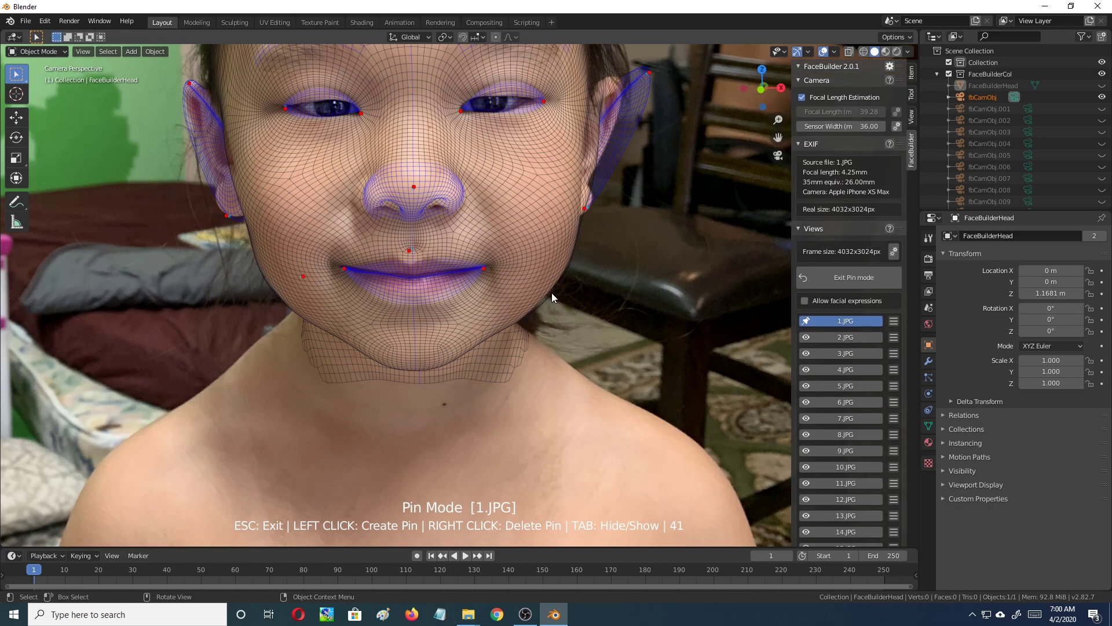
scroll(553, 295, "up", 5)
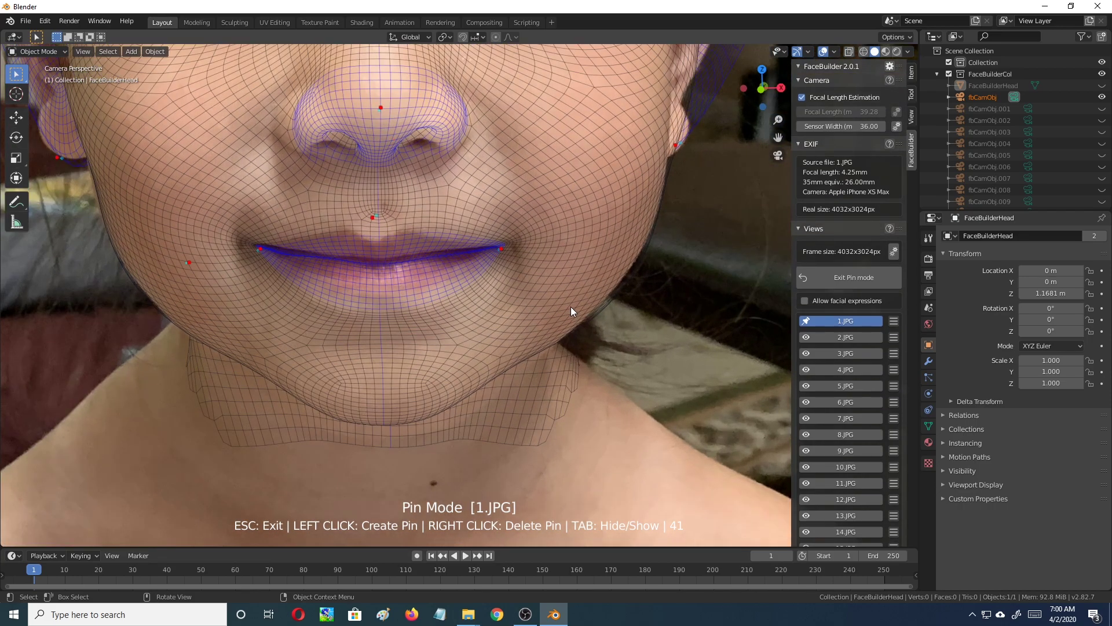
left_click(620, 285)
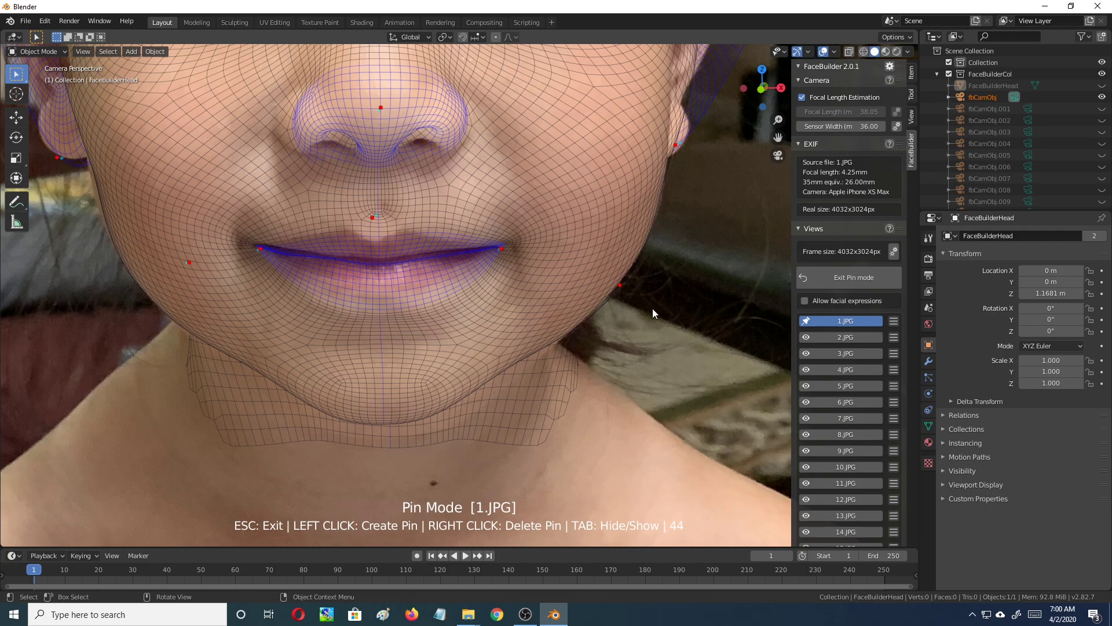
Pin the face edge beside the chair-side ear and adjust that ear's top and lobe pins to match the photo.
key("Home")
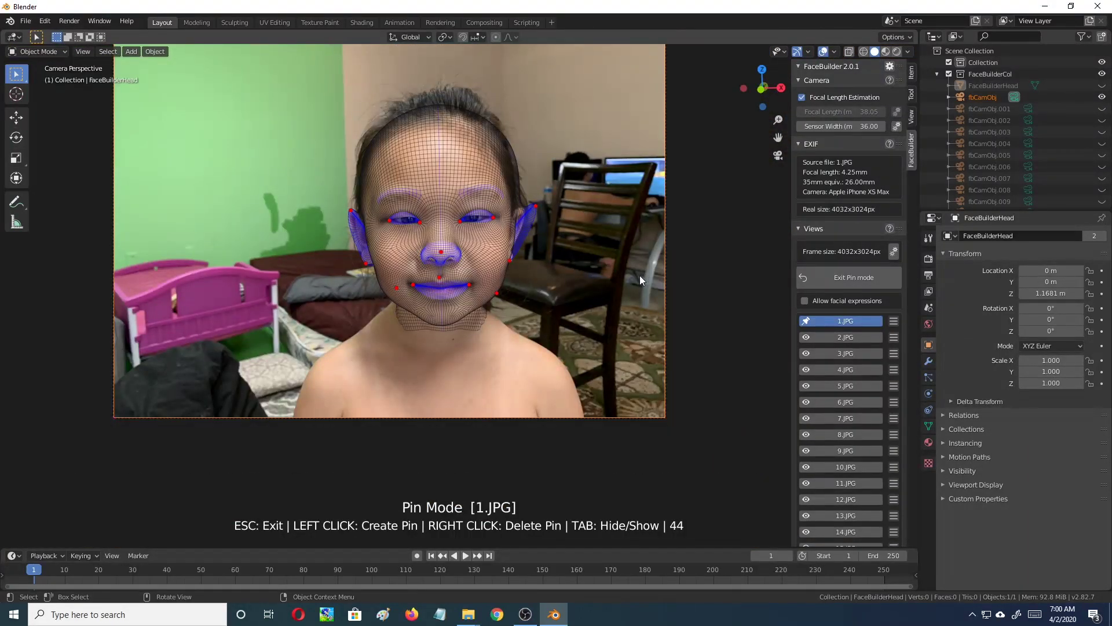
scroll(635, 279, "up", 2)
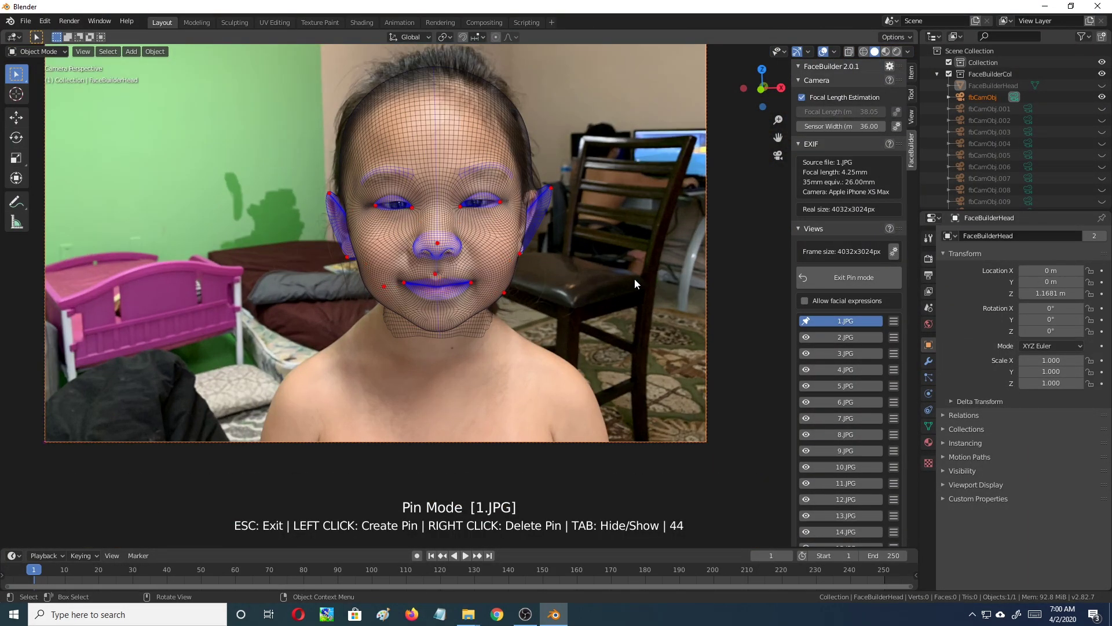
scroll(637, 281, "up", 2)
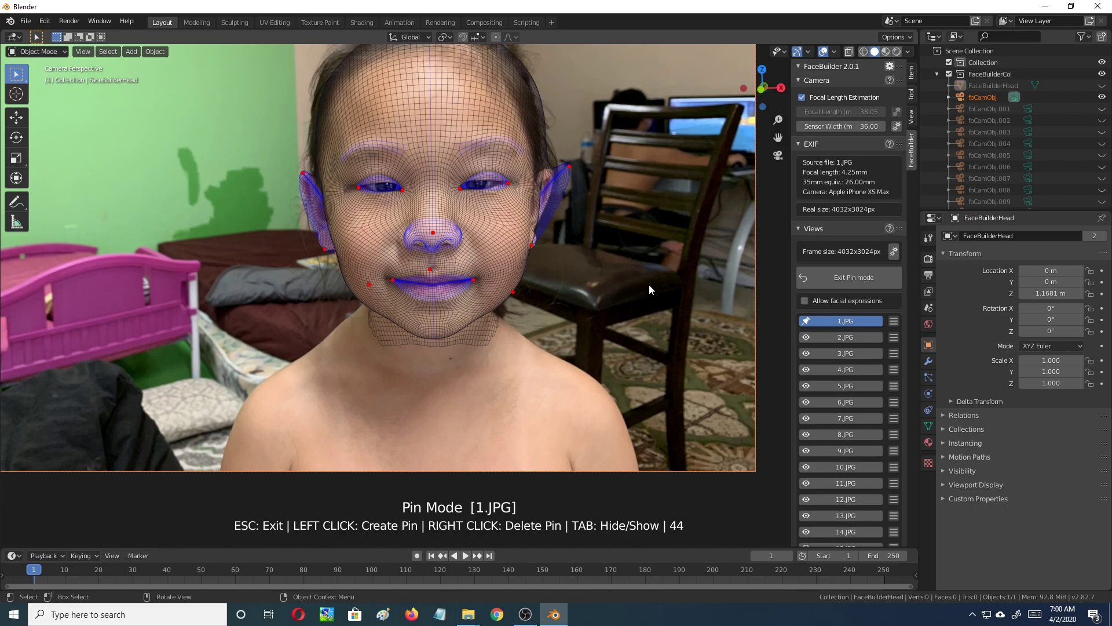
scroll(685, 242, "up", 2)
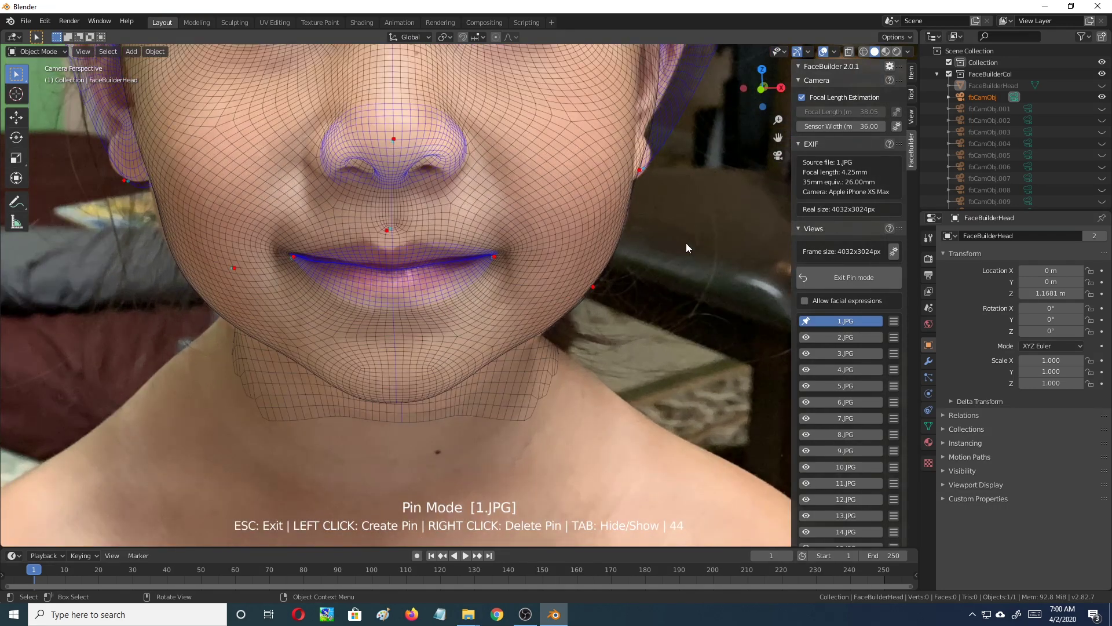
middle_click_drag(700, 151, 572, 449, "shift")
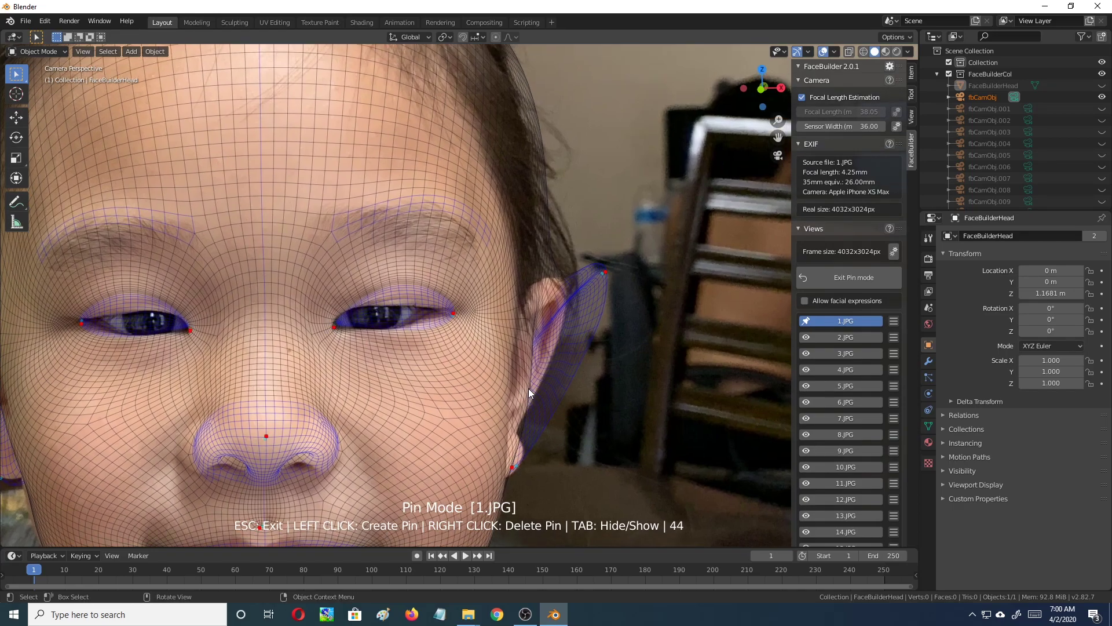
left_click_drag(528, 388, 508, 387)
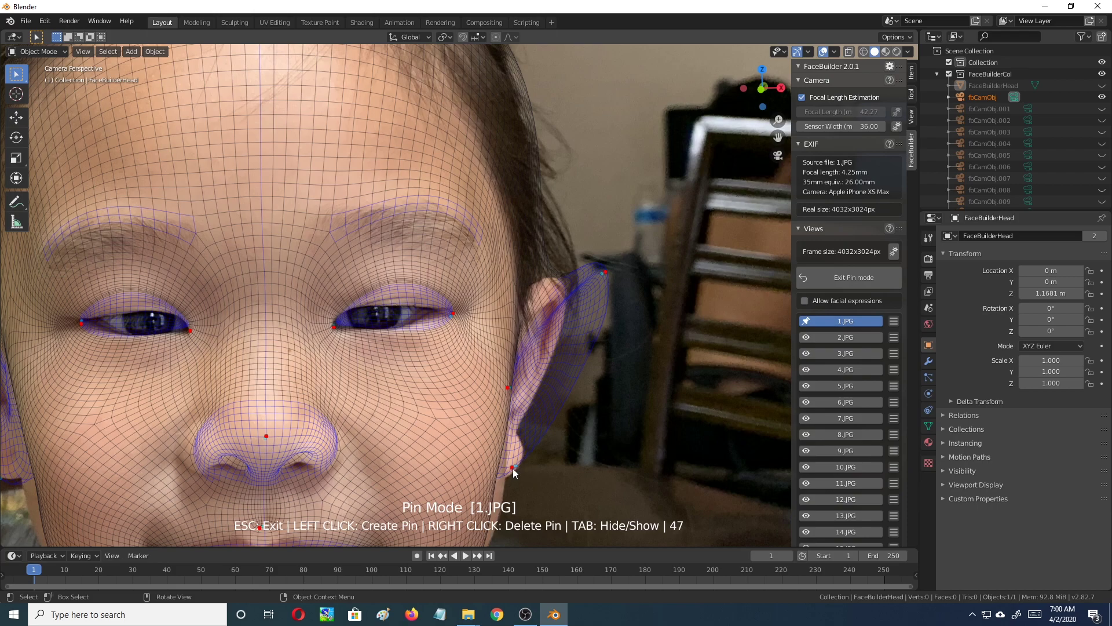
left_click_drag(513, 468, 518, 472)
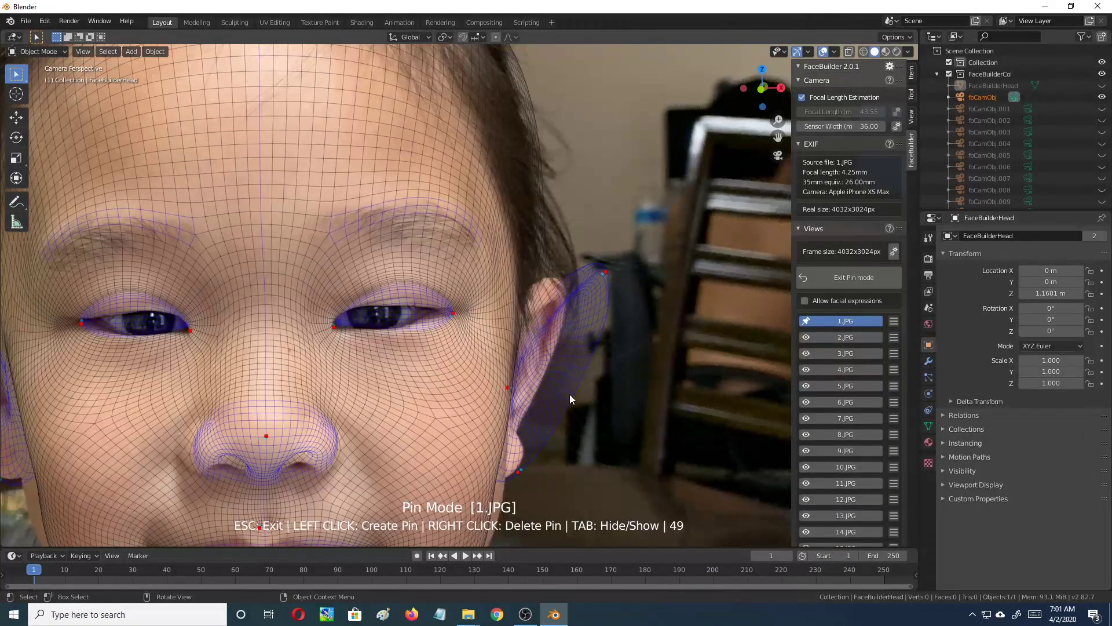
left_click_drag(606, 272, 565, 283)
scroll(568, 285, "down", 3)
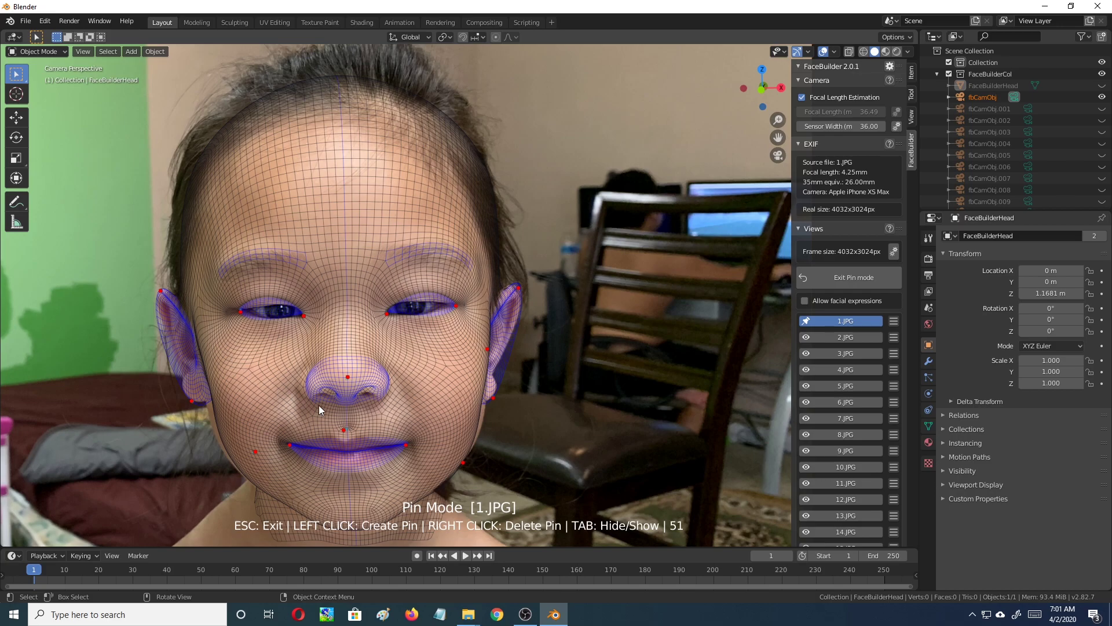
Pin the outline of both cheeks below the earlobes and align it with the face contour in the photo.
middle_click_drag(559, 435, 603, 300, "shift")
scroll(603, 300, "up", 2)
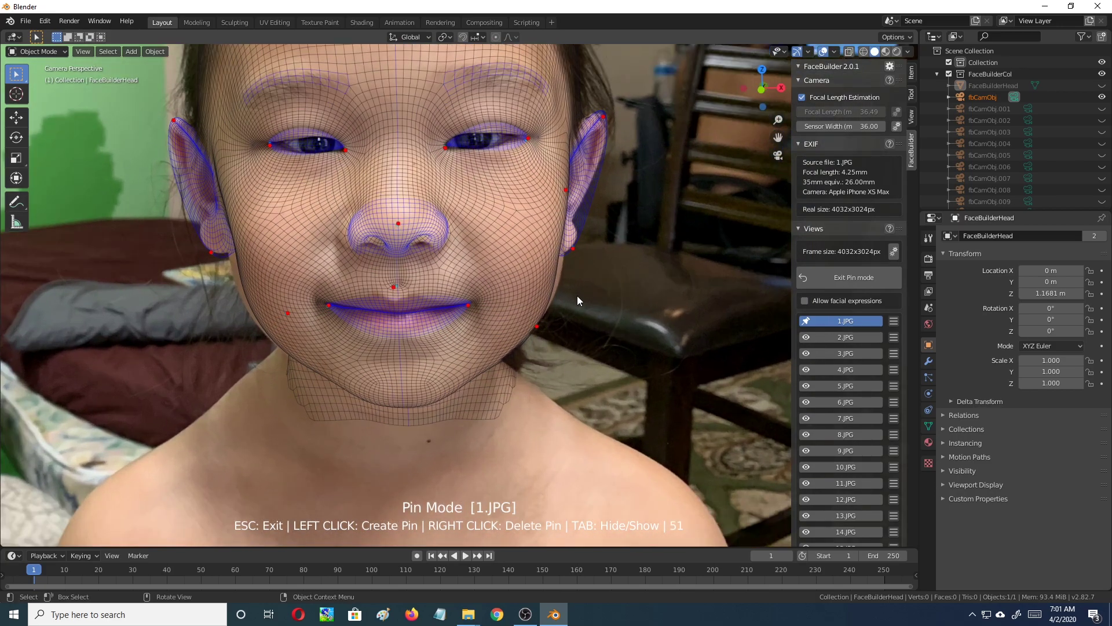
left_click(572, 272)
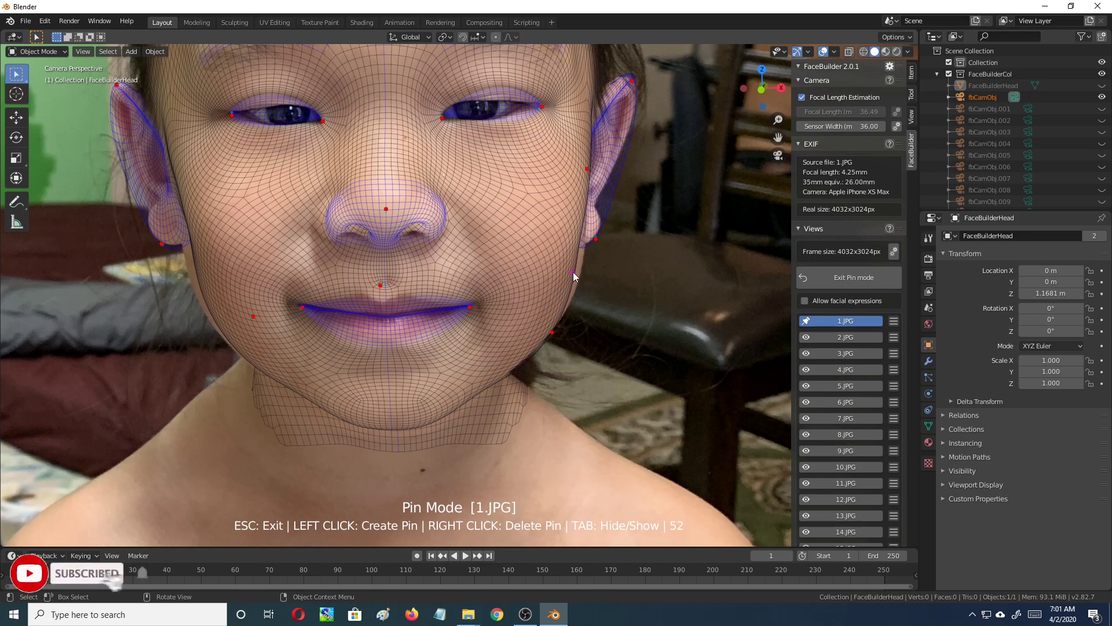
left_click_drag(573, 272, 582, 274)
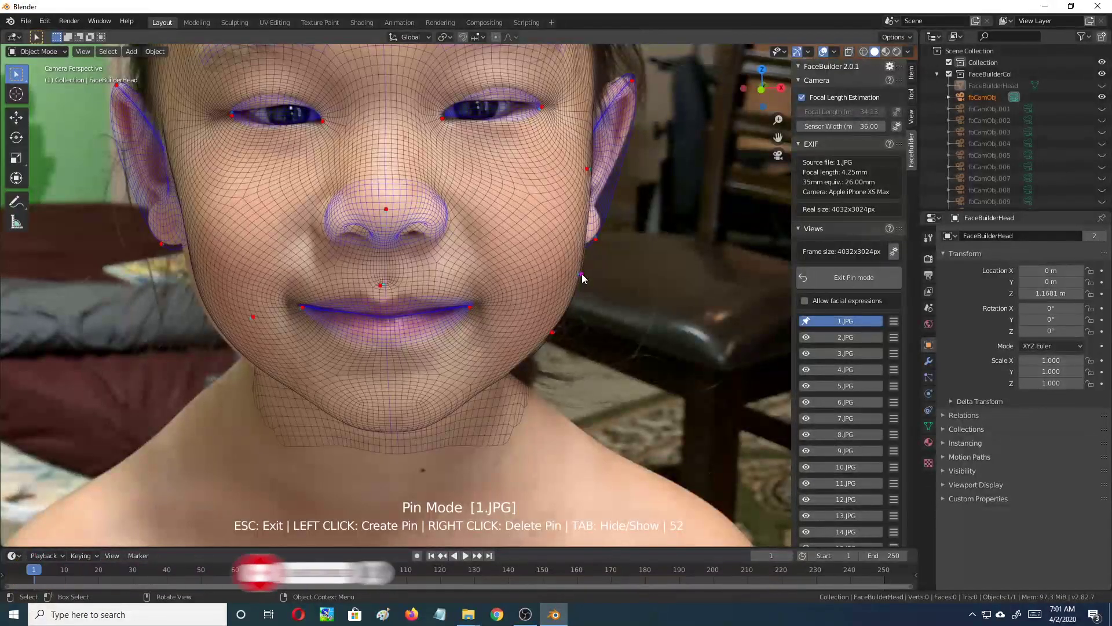
left_click(196, 279)
left_click_drag(196, 279, 192, 280)
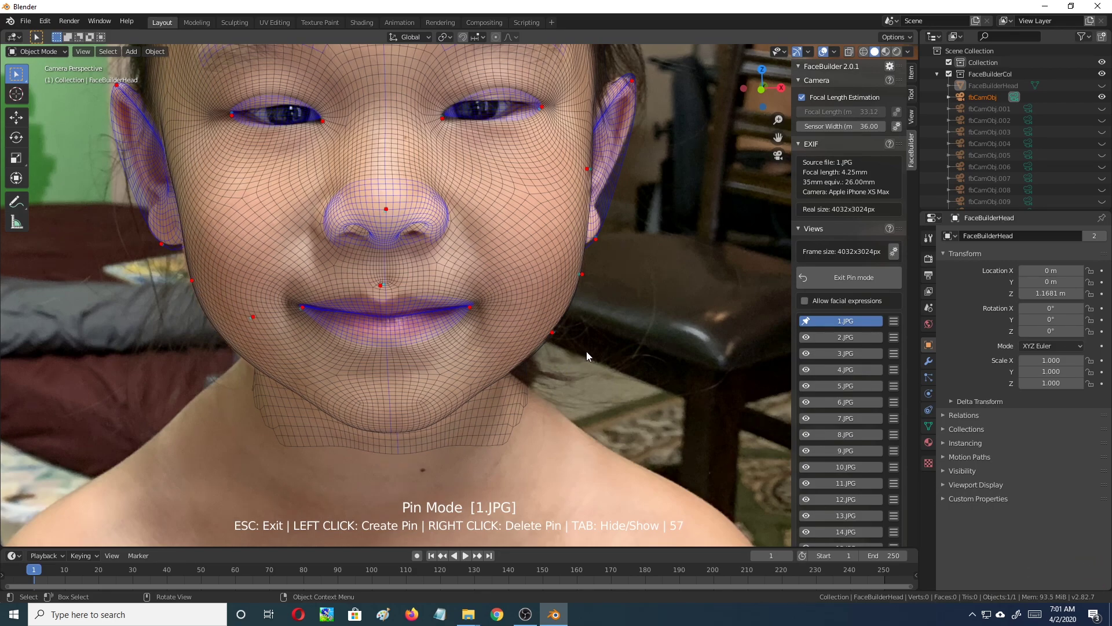
Create a texture from the pinned 1.JPG view only and have it applied to the head automatically.
scroll(603, 355, "down", 3)
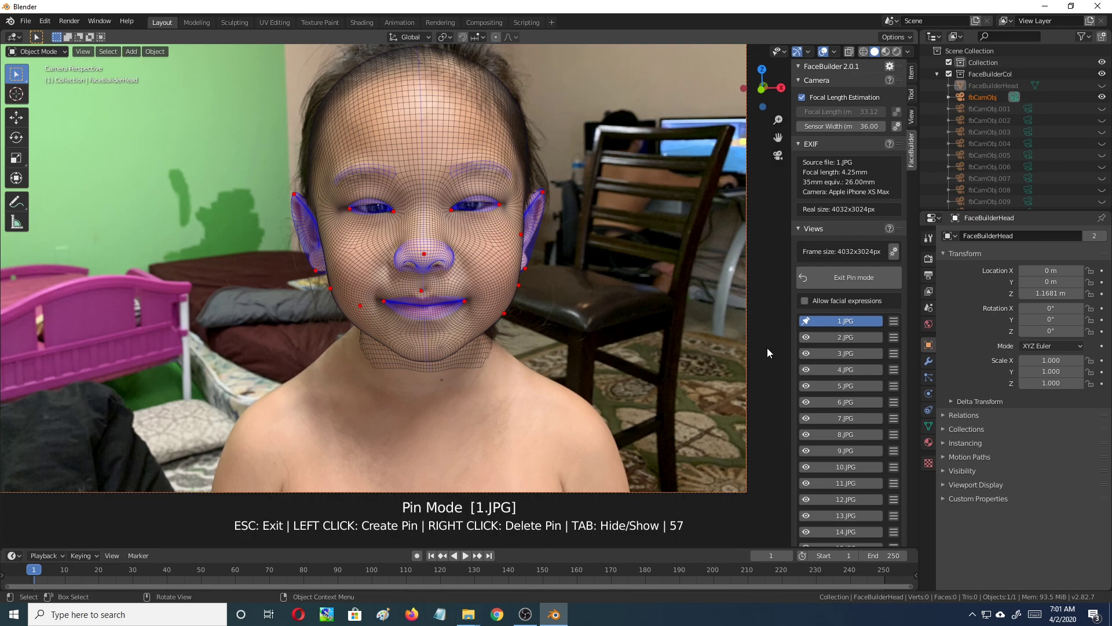
key("Escape")
left_click(827, 322)
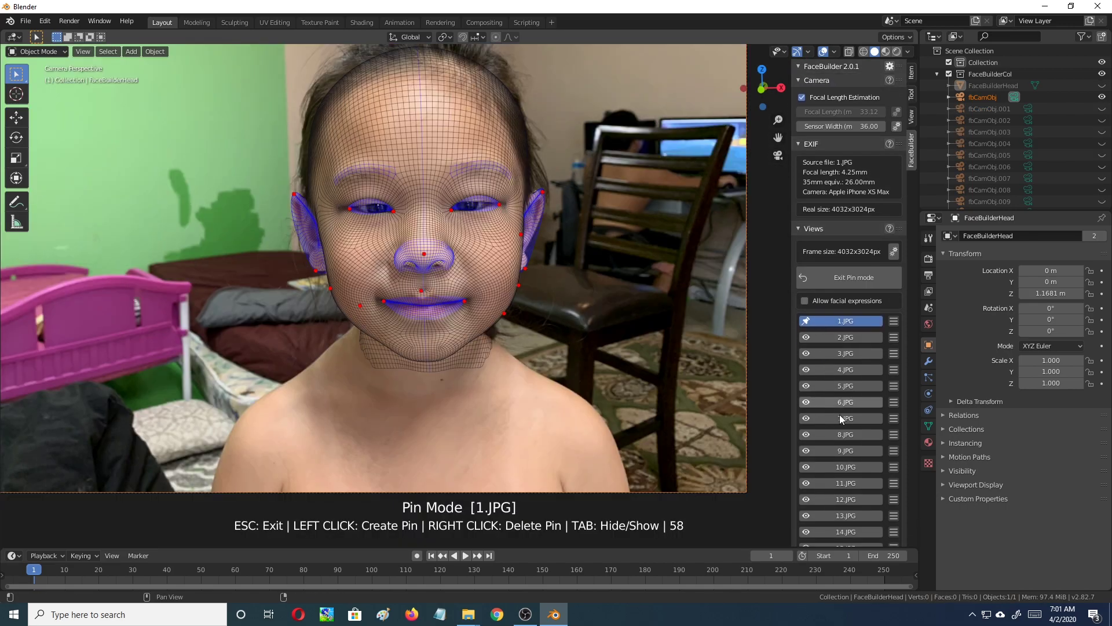
scroll(859, 391, "down", 10)
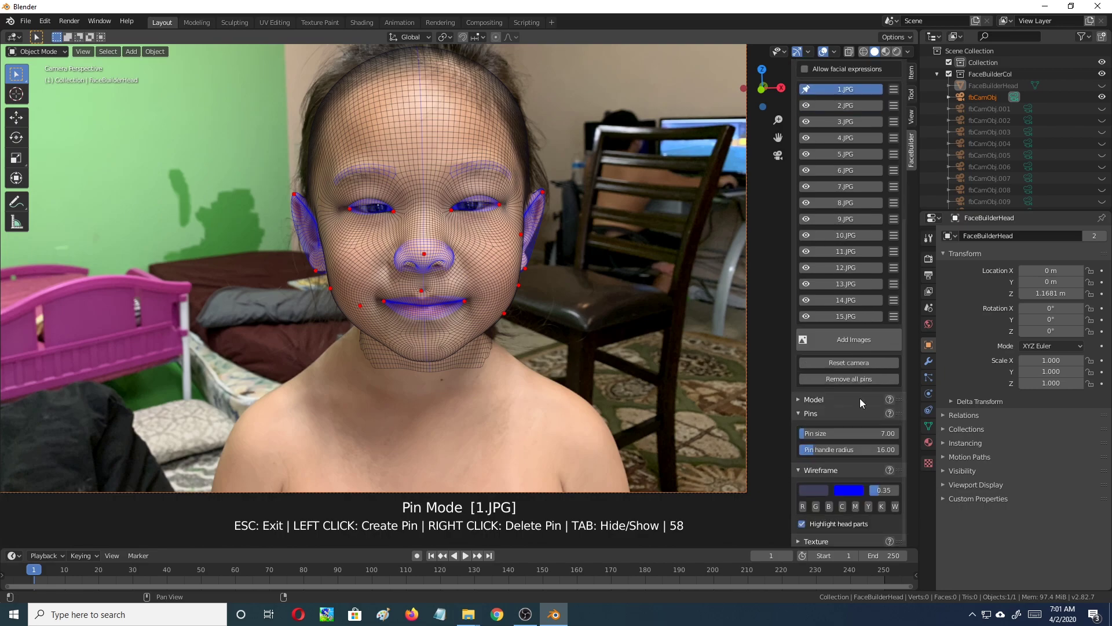
left_click(860, 398)
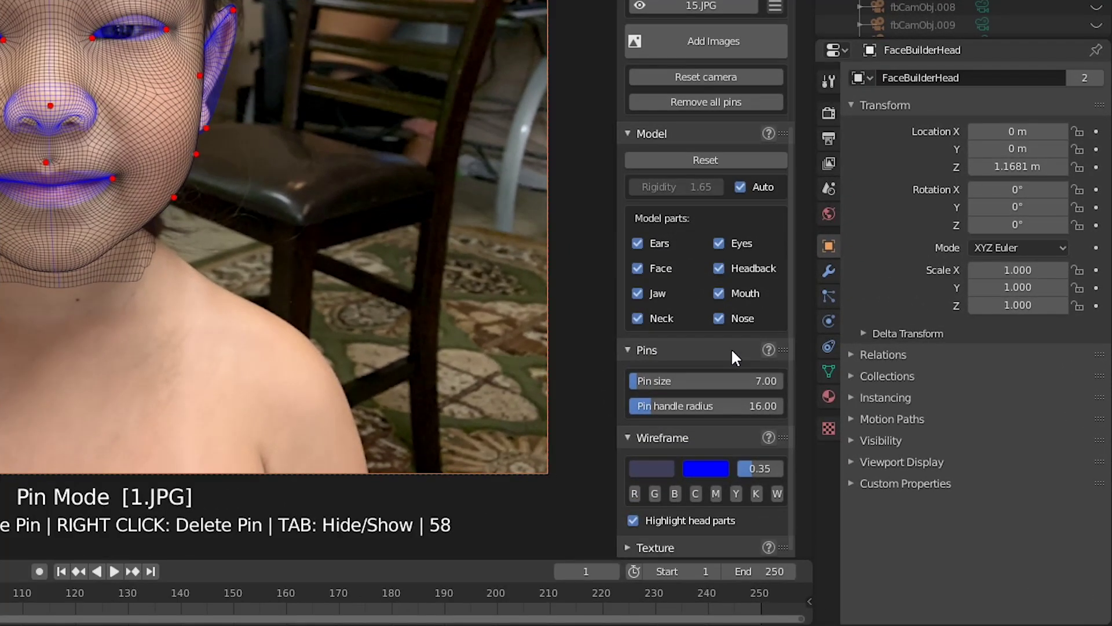
left_click(643, 546)
scroll(723, 517, "down", 3)
scroll(723, 517, "down", 8)
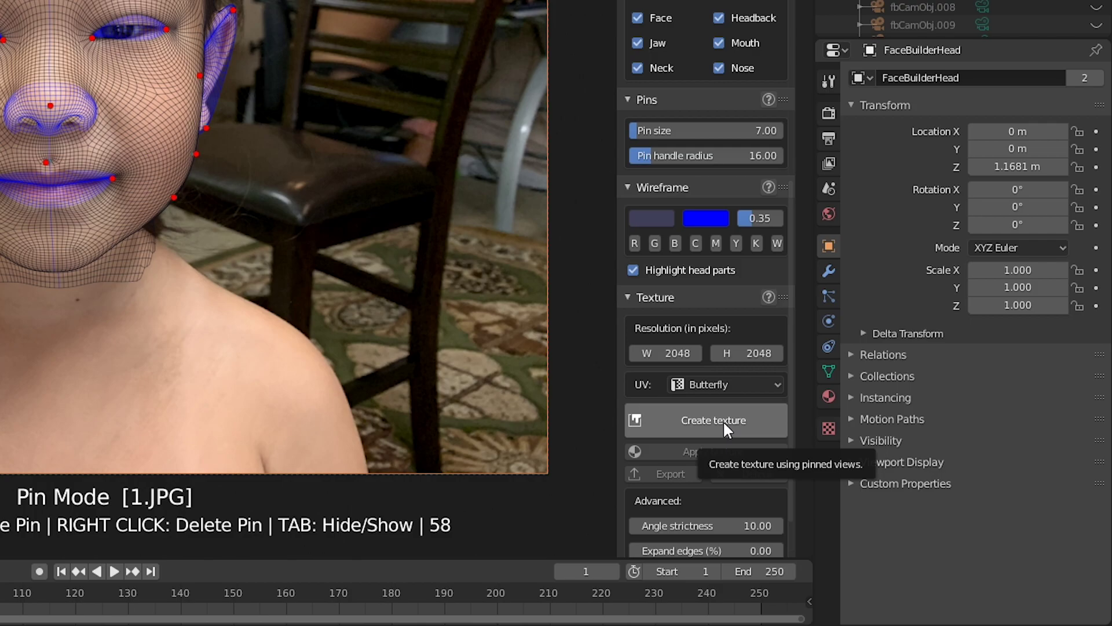
left_click(722, 419)
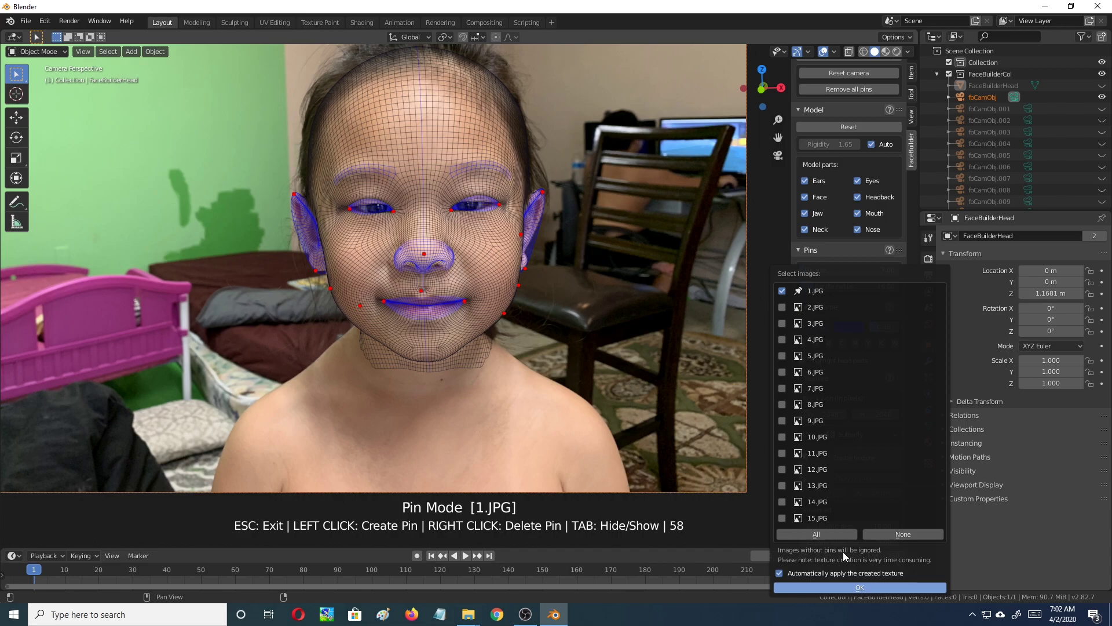
key("Return")
Examine the textured head from the front and the side, checking the texture coverage around the nose, ear and back of the head.
middle_click_drag(761, 376, 586, 377)
middle_click_drag(515, 386, 669, 264)
scroll(670, 268, "down", 5)
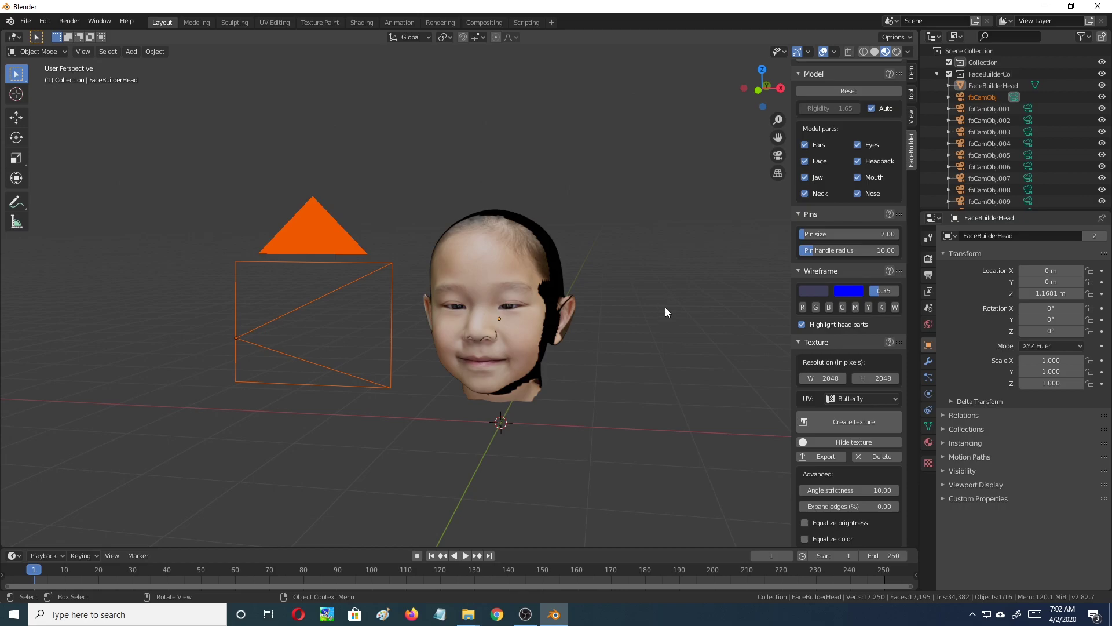
scroll(672, 307, "up", 4)
scroll(676, 306, "up", 2)
mouse_move(676, 305)
middle_mouse_down()
mouse_move(697, 305)
mouse_move(681, 303)
mouse_move(686, 284)
mouse_move(697, 297)
mouse_move(641, 310)
mouse_move(731, 307)
mouse_move(663, 302)
middle_mouse_up()
scroll(663, 303, "down", 4)
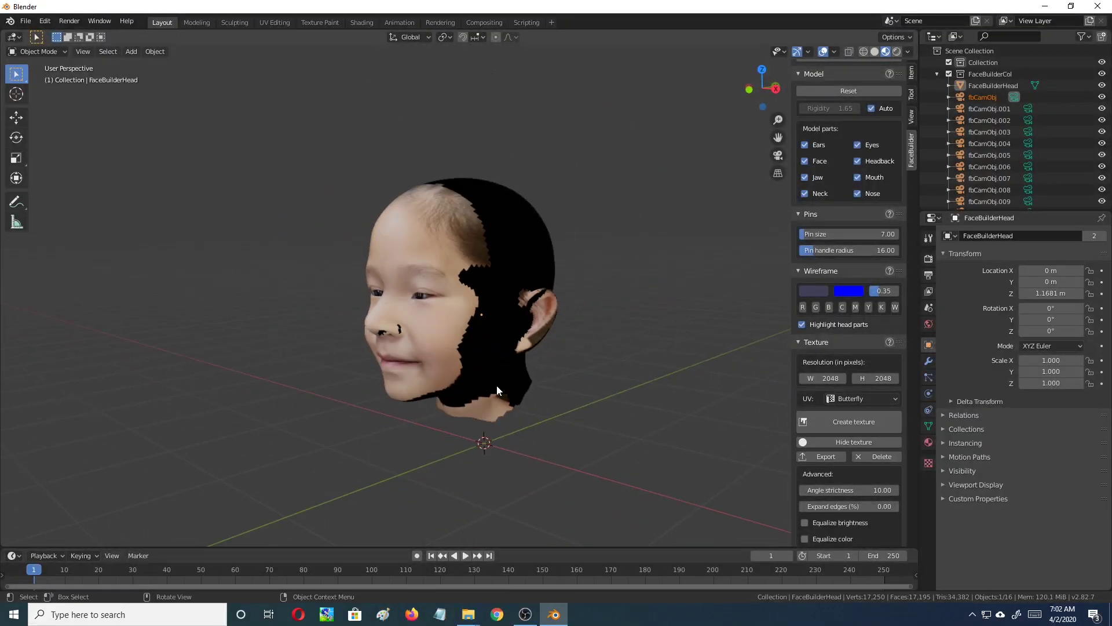
middle_click_drag(565, 404, 616, 398)
scroll(631, 400, "up", 5)
middle_click_drag(714, 401, 714, 402)
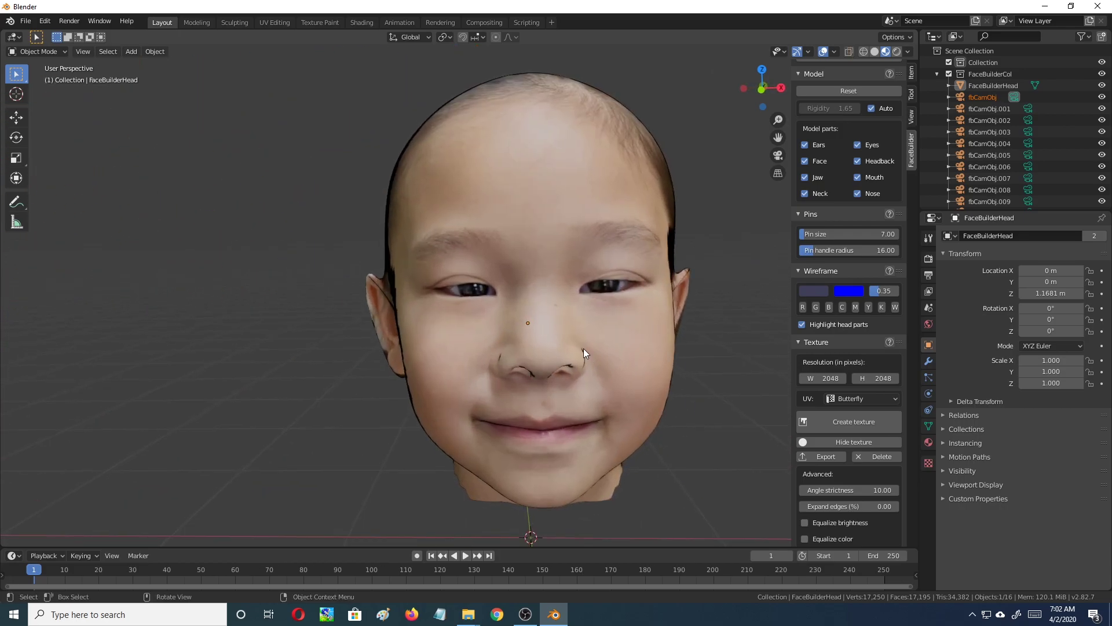
middle_click_drag(714, 398, 659, 398)
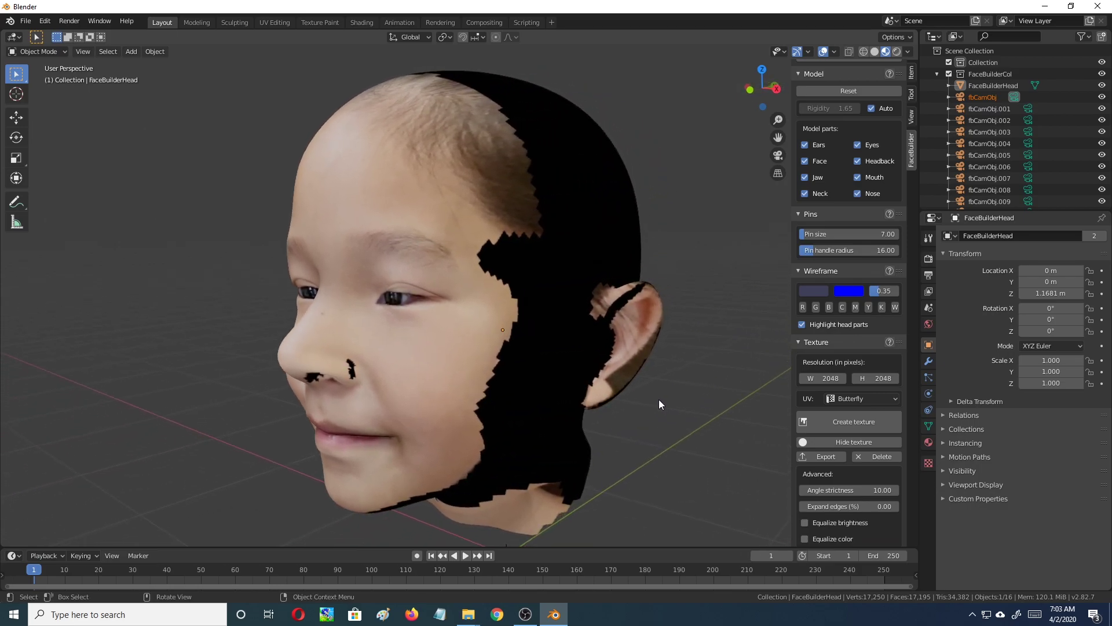
scroll(658, 399, "down", 7)
scroll(630, 406, "up", 5)
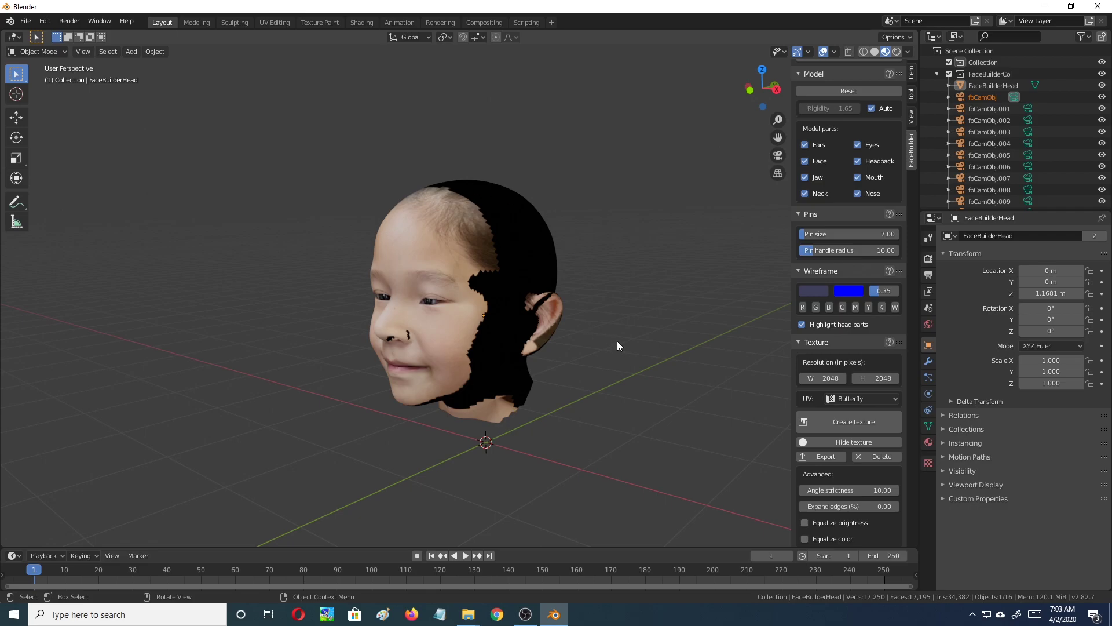
middle_click_drag(640, 353, 689, 378)
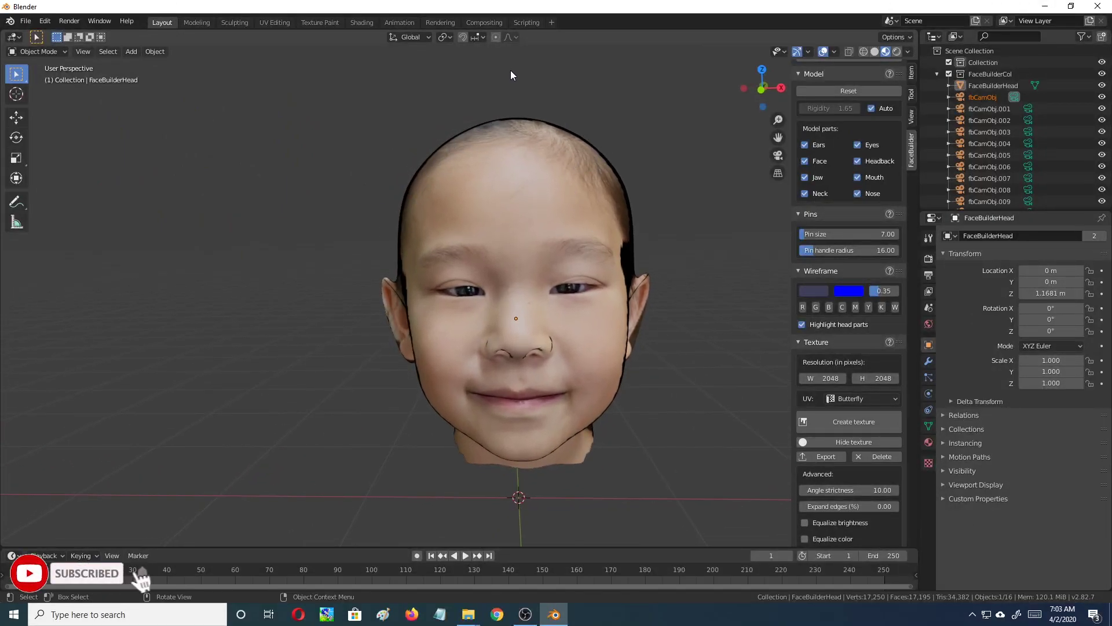
middle_click_drag(672, 301, 647, 329)
scroll(634, 327, "down", 2)
scroll(645, 328, "up", 5)
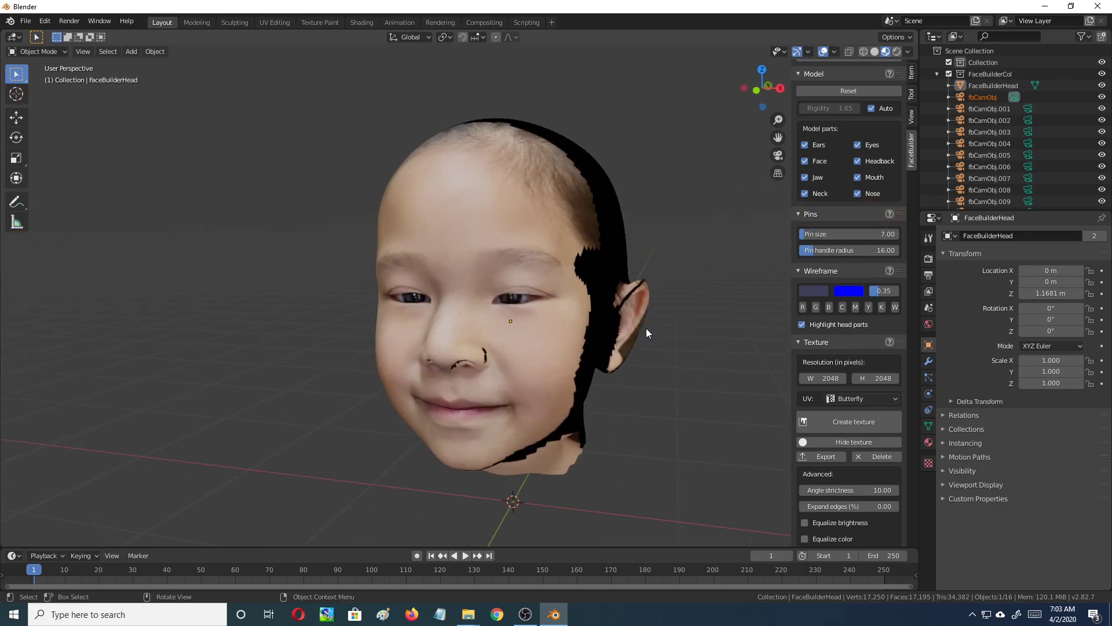
middle_click_drag(533, 347, 705, 373)
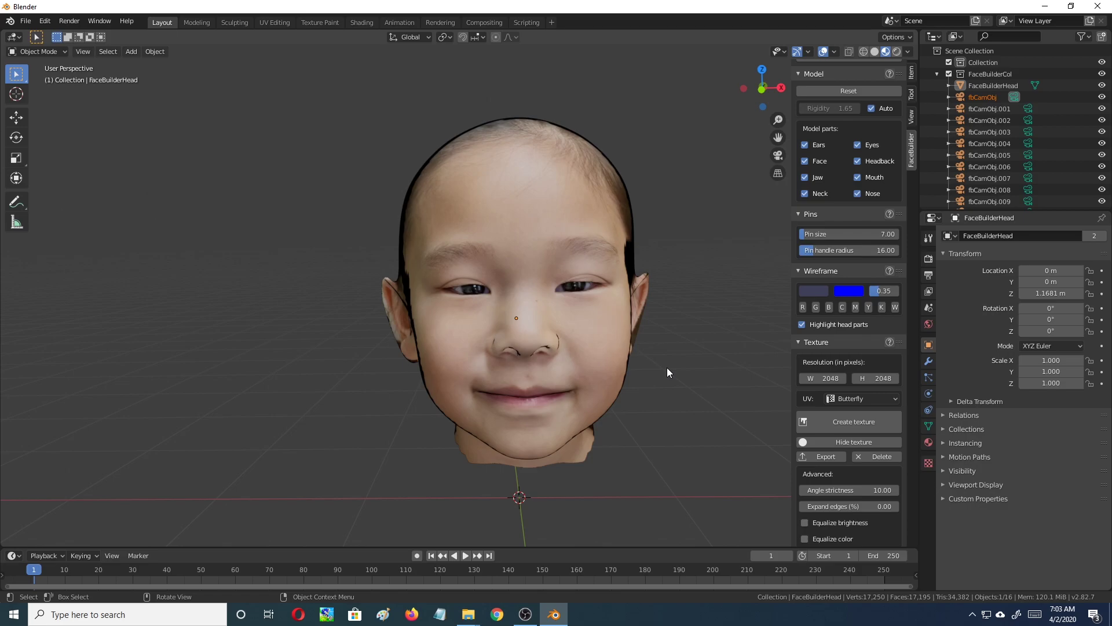
middle_click_drag(666, 367, 753, 349)
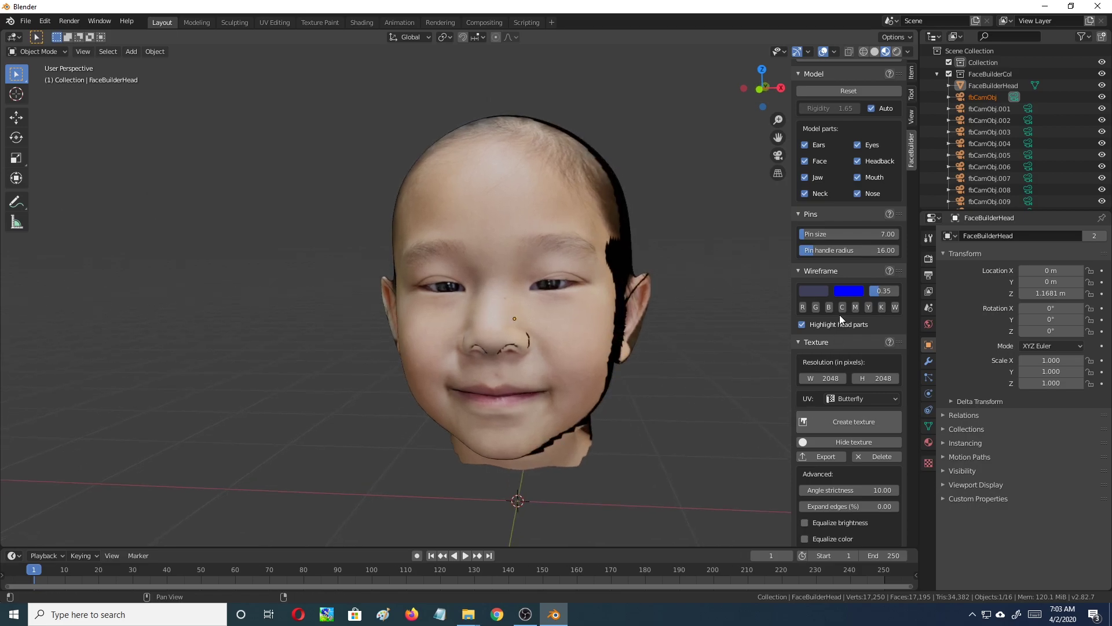
Reopen 1.JPG in Pin mode and pin both upper eyelids and the chair-side lower eyelid to the eye outlines in the photo.
scroll(836, 313, "up", 10)
scroll(836, 310, "up", 3)
left_click(853, 256)
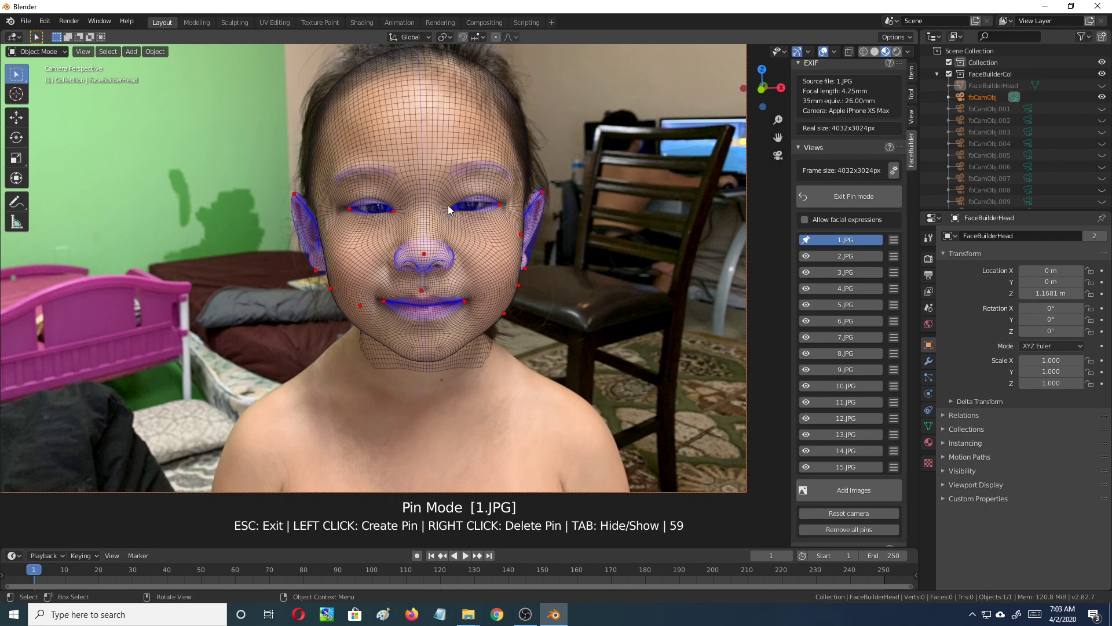
left_click(392, 210)
scroll(631, 279, "up", 3)
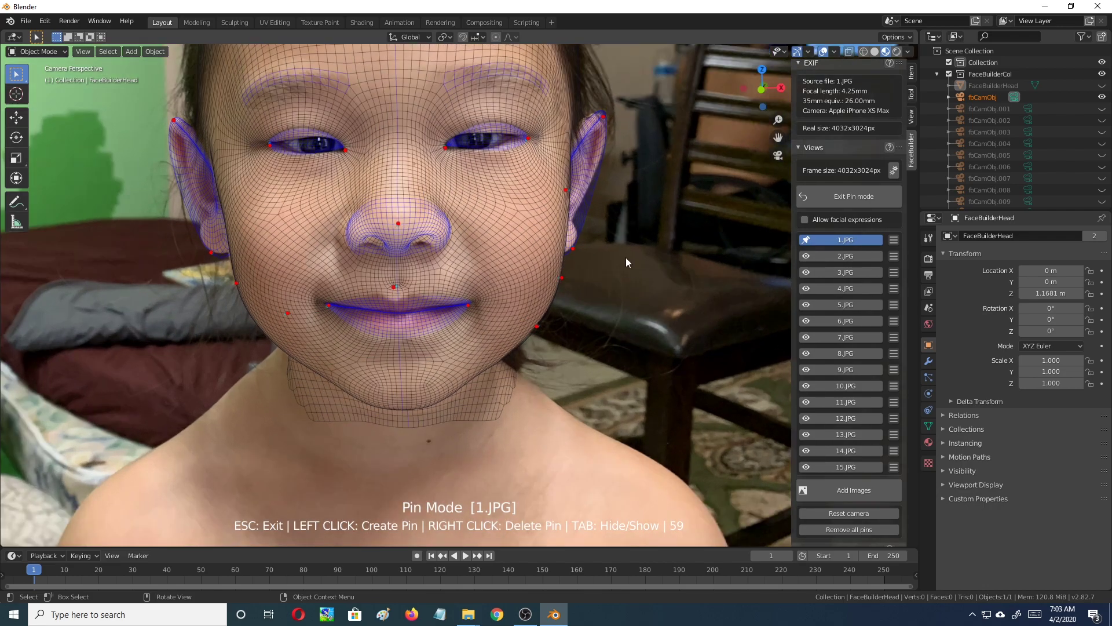
scroll(631, 258, "up", 4)
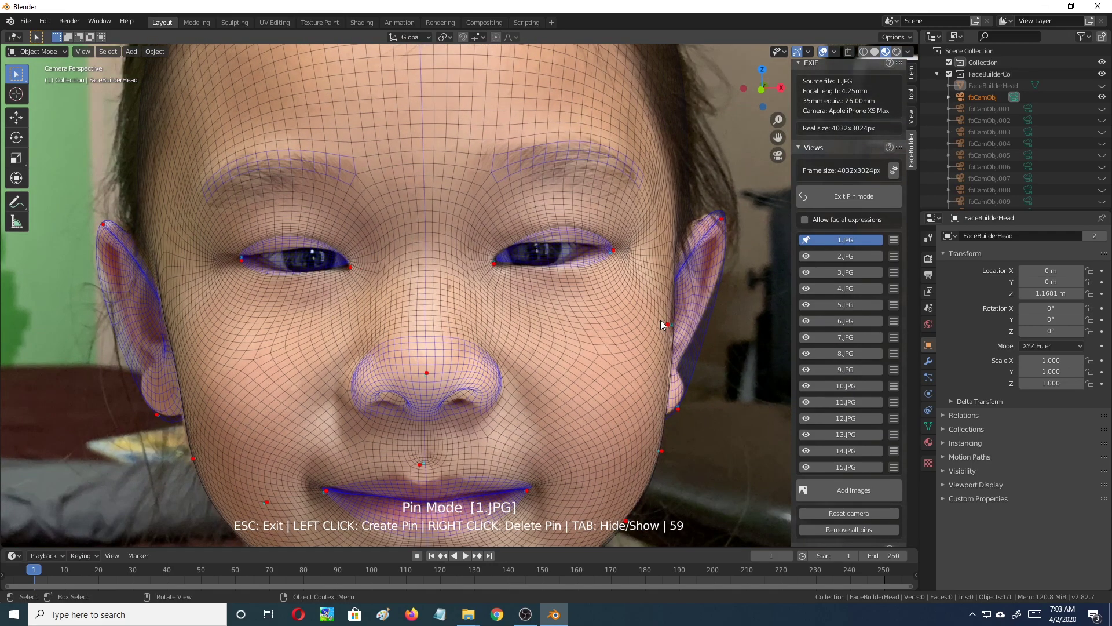
scroll(662, 324, "up", 2)
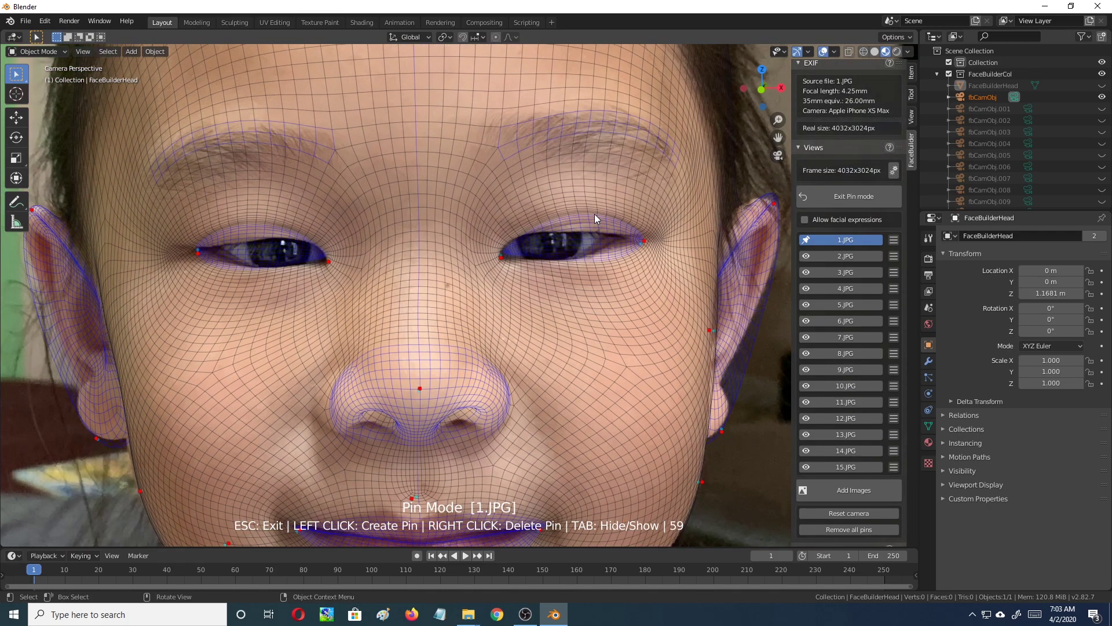
left_click_drag(593, 216, 566, 231)
left_click(565, 231)
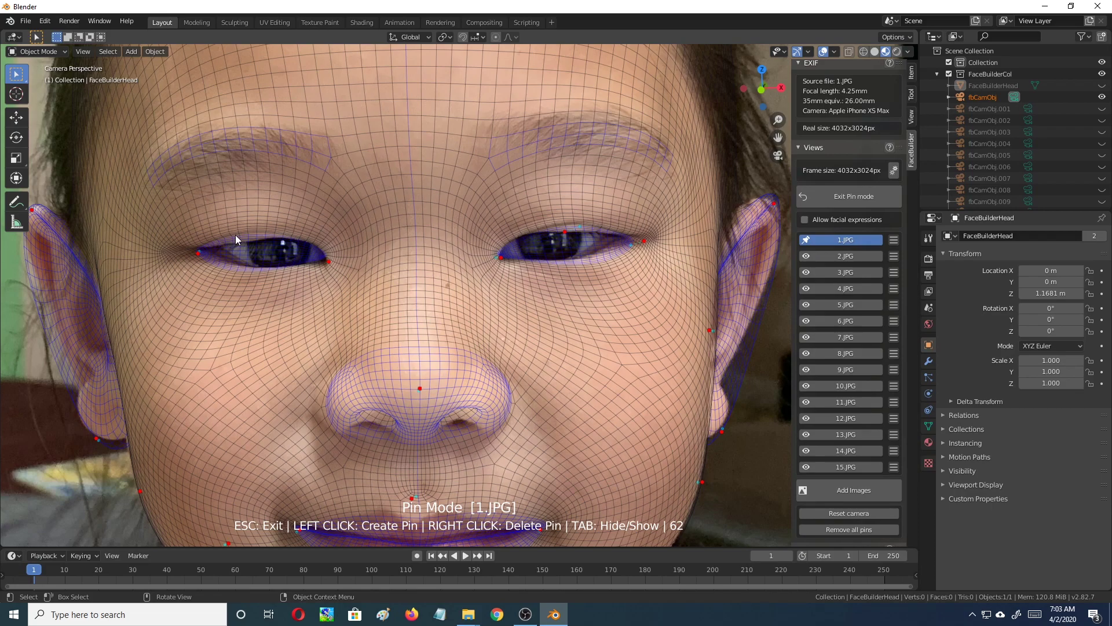
left_click(255, 237)
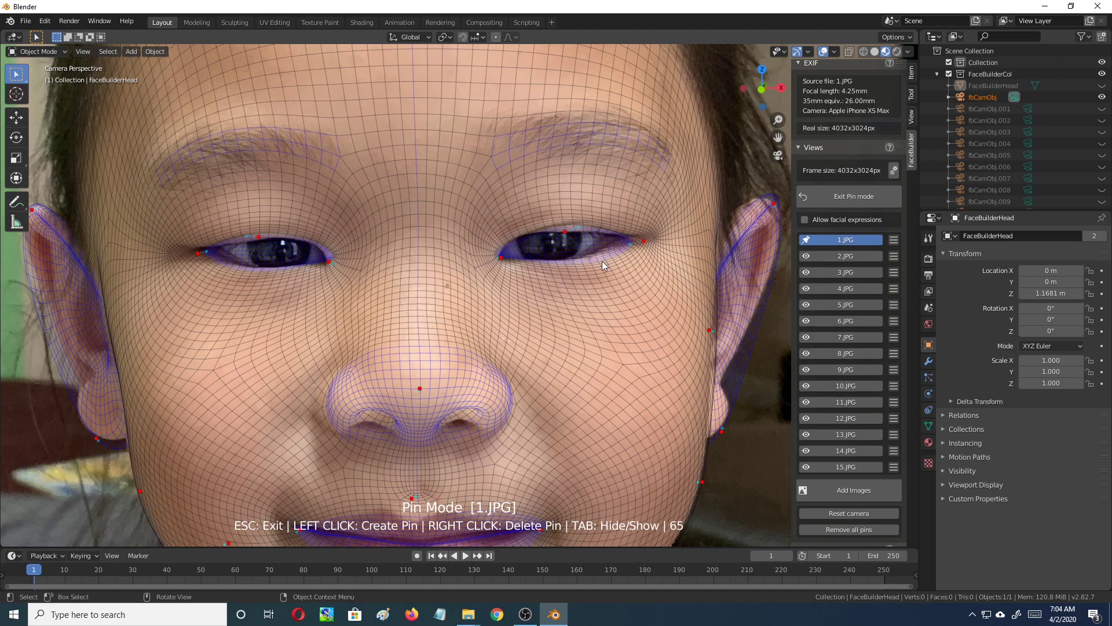
left_click_drag(601, 260, 584, 255)
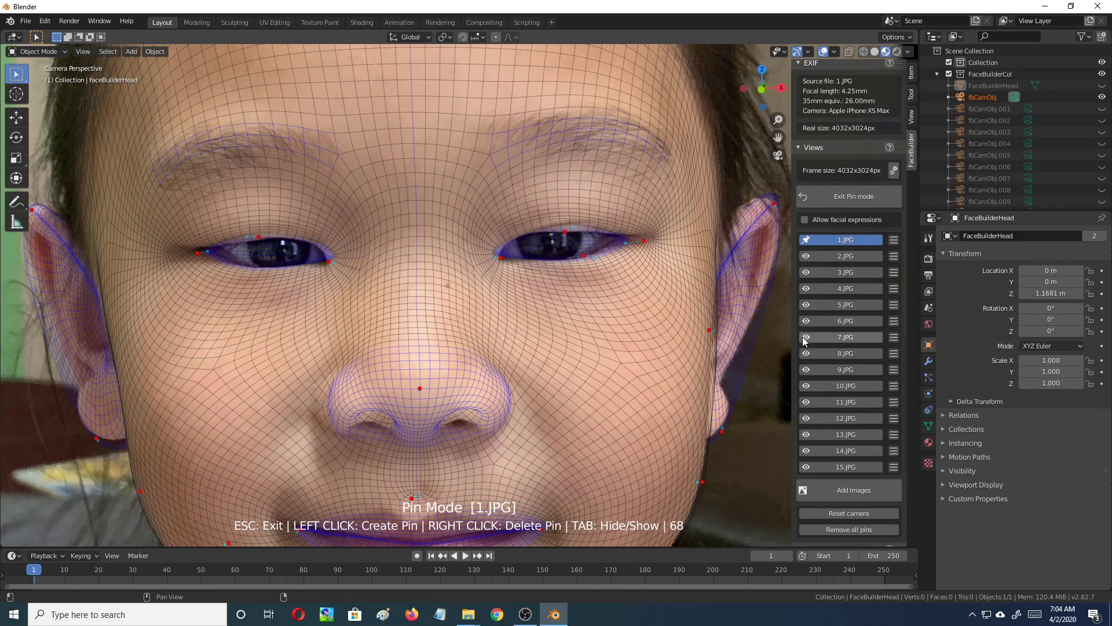
Check the nose on the textured head outside Pin mode, reopen 1.JPG and pin the crib-side nose wing outward to the photo's edge.
scroll(778, 347, "down", 3)
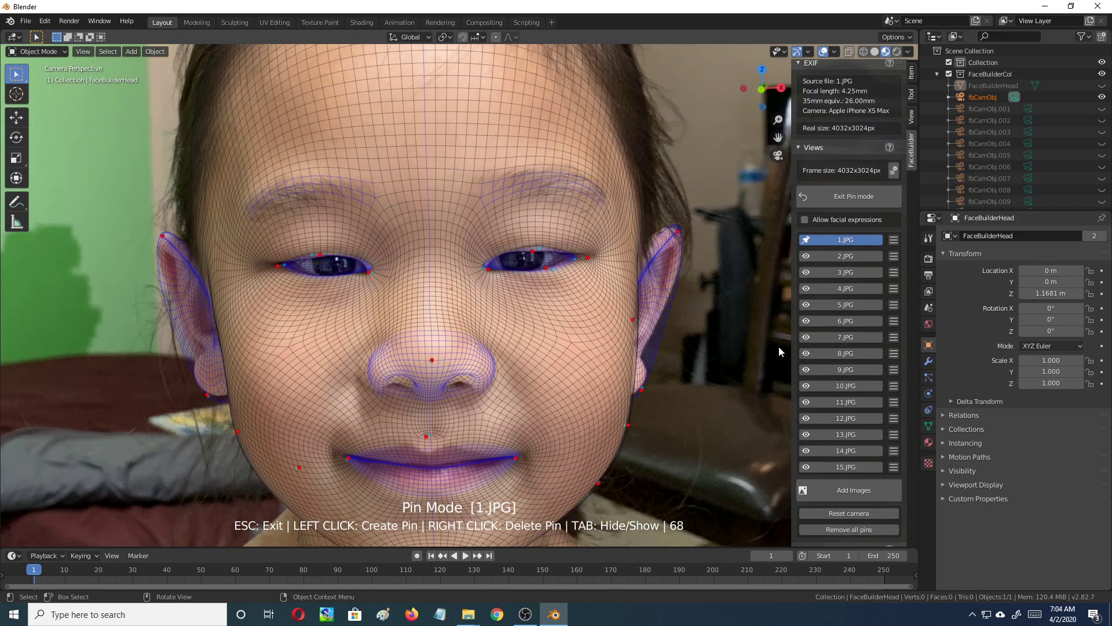
scroll(777, 345, "down", 4)
key("Escape")
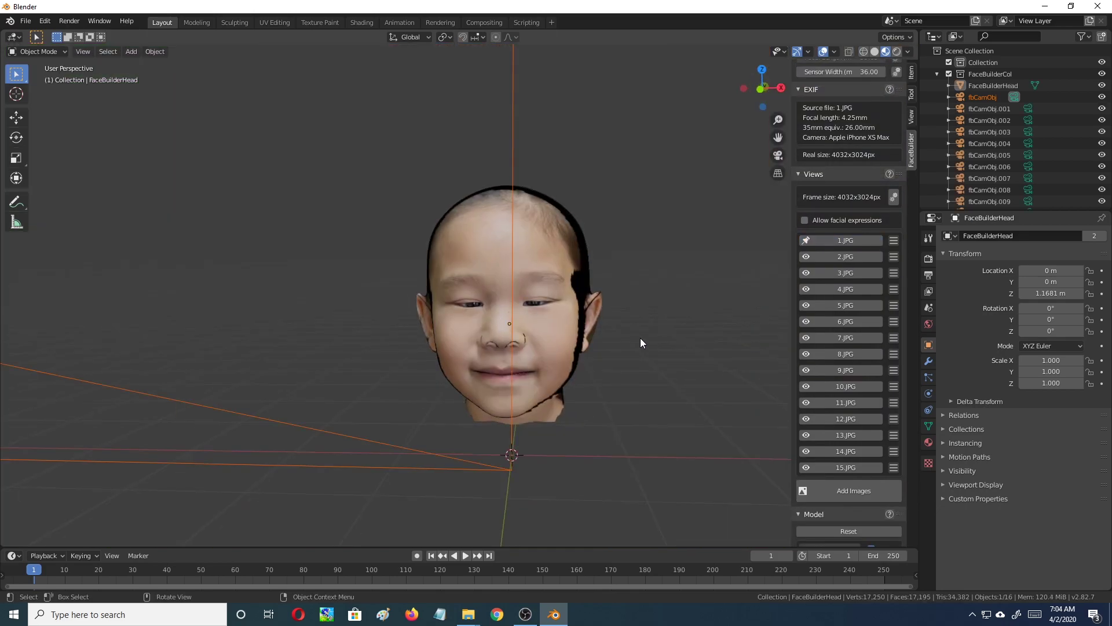
scroll(637, 341, "up", 4)
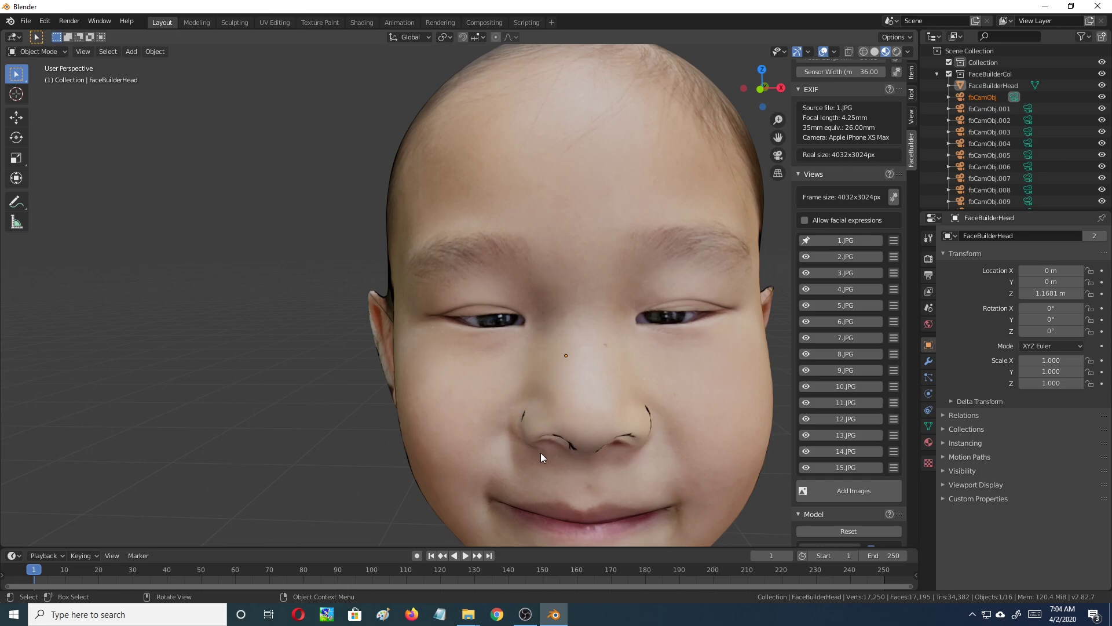
middle_click_drag(753, 447, 836, 343)
left_click(849, 239)
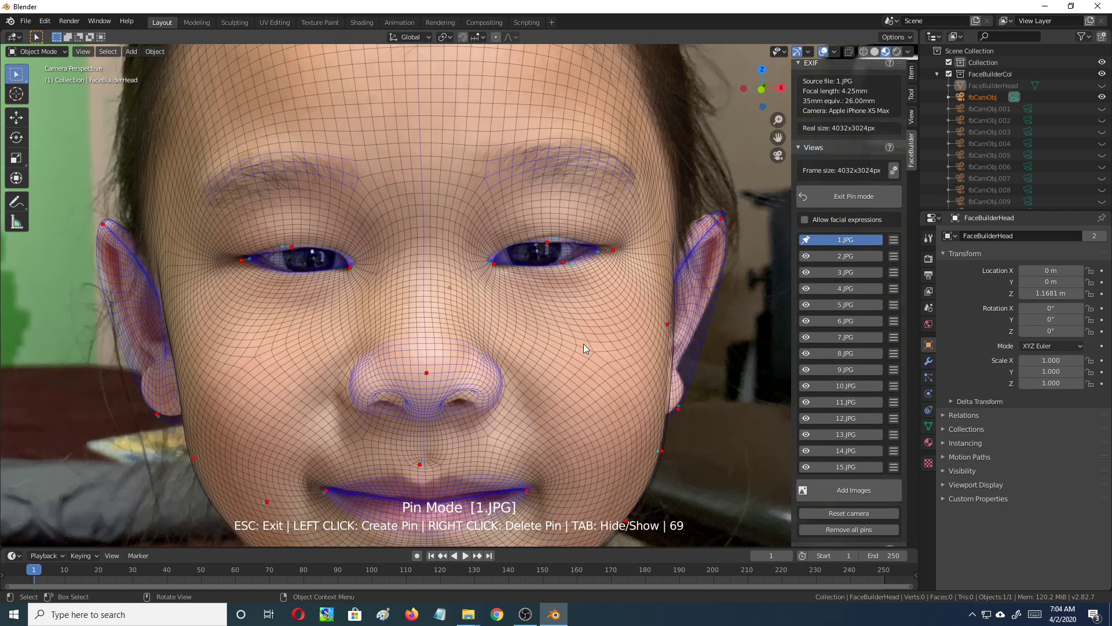
middle_click_drag(579, 357, 628, 286, "shift")
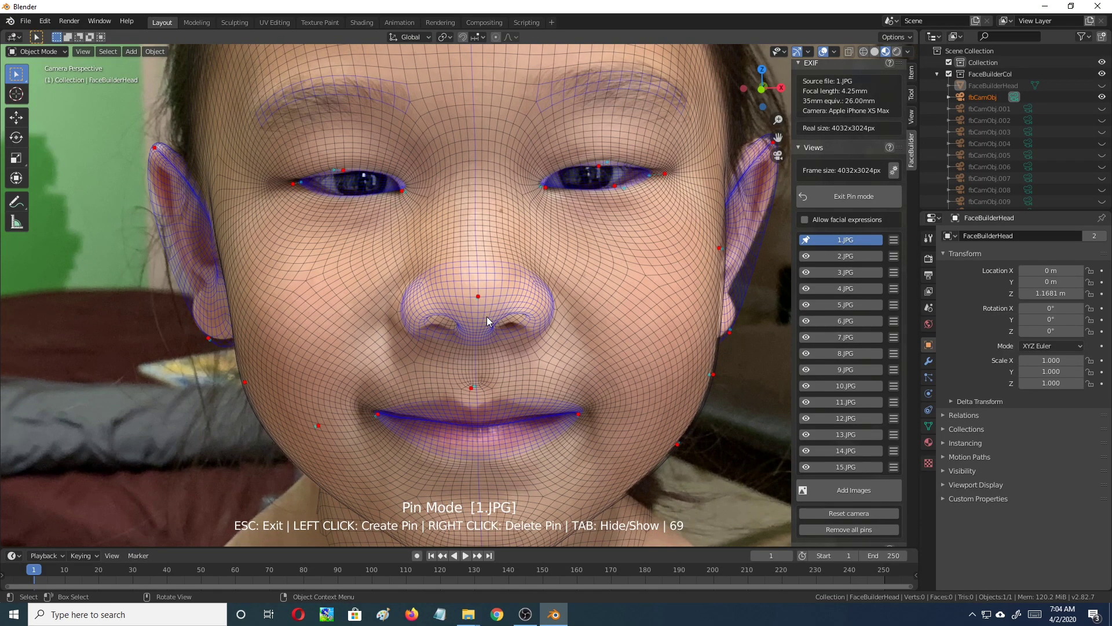
scroll(485, 314, "up", 3)
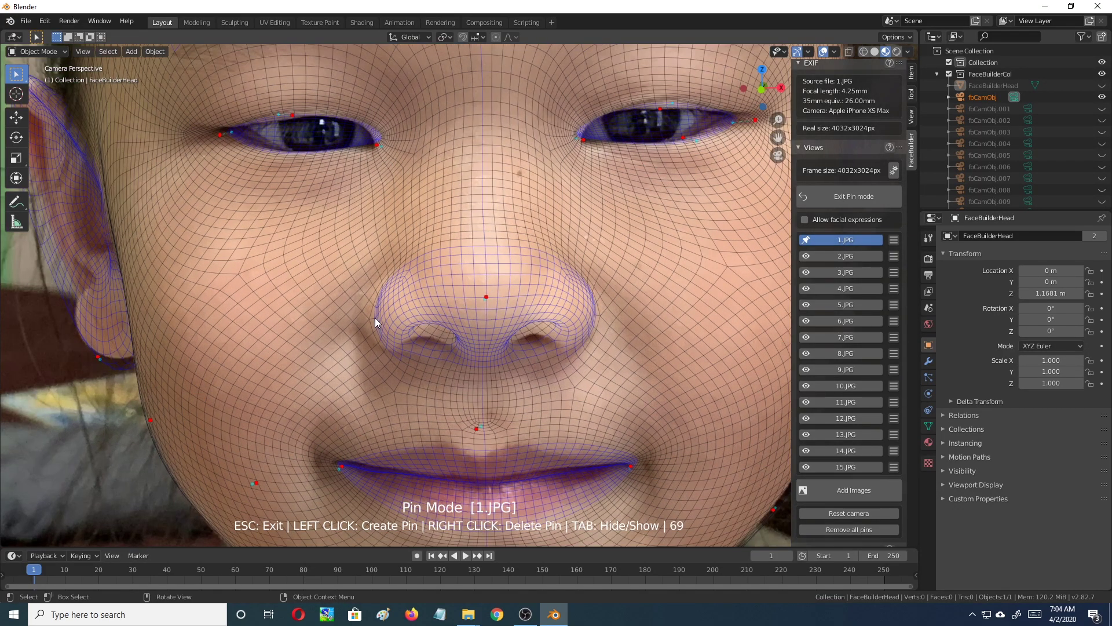
left_click_drag(375, 317, 361, 318)
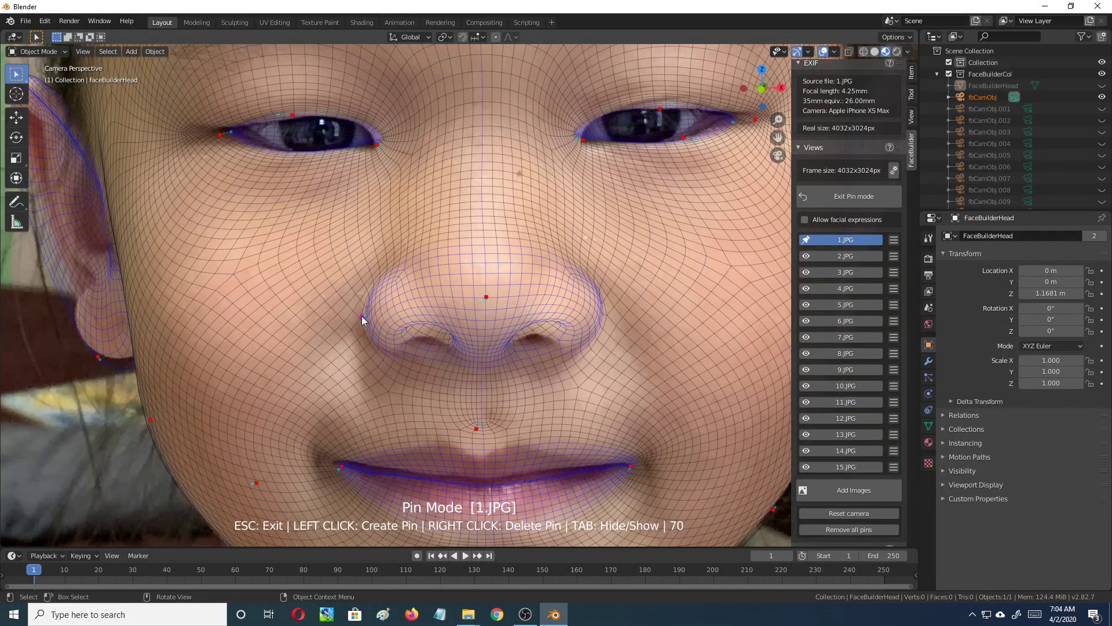
Pin both nostrils to match the photo and shift the crib-side nose-wing pin slightly further outward.
scroll(576, 336, "down", 5)
left_click(576, 336)
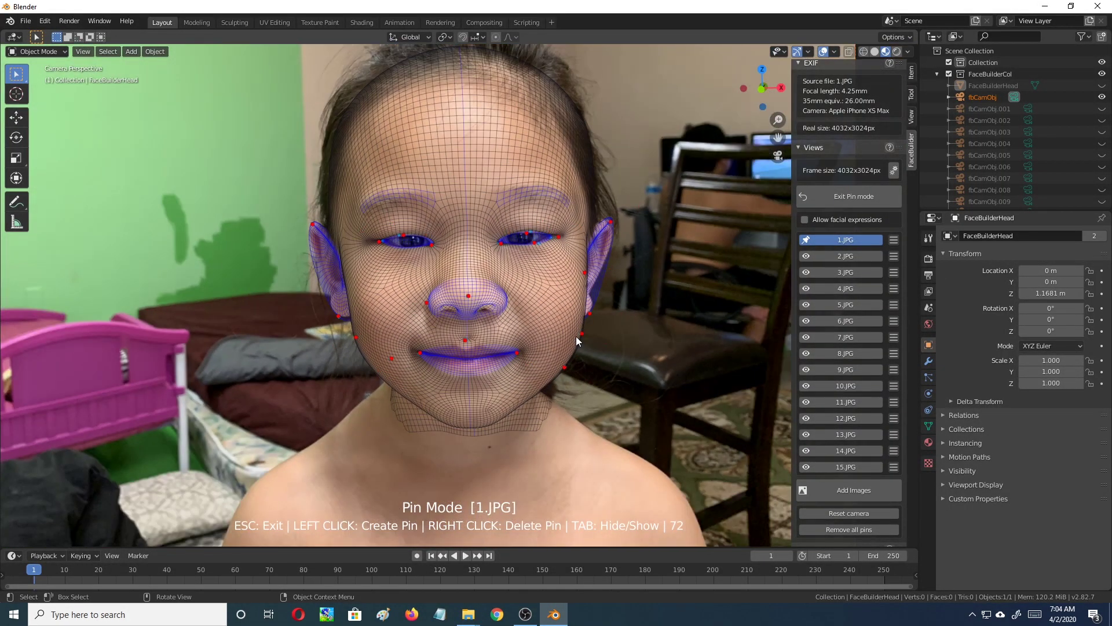
scroll(533, 335, "up", 5)
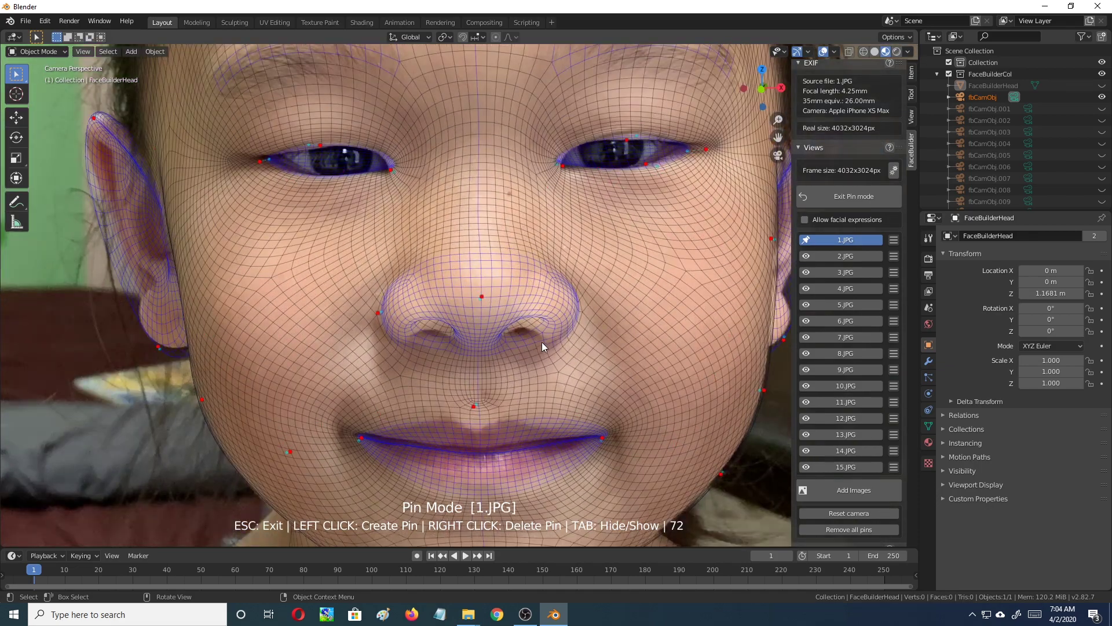
left_click(538, 319)
left_click_drag(537, 319, 531, 331)
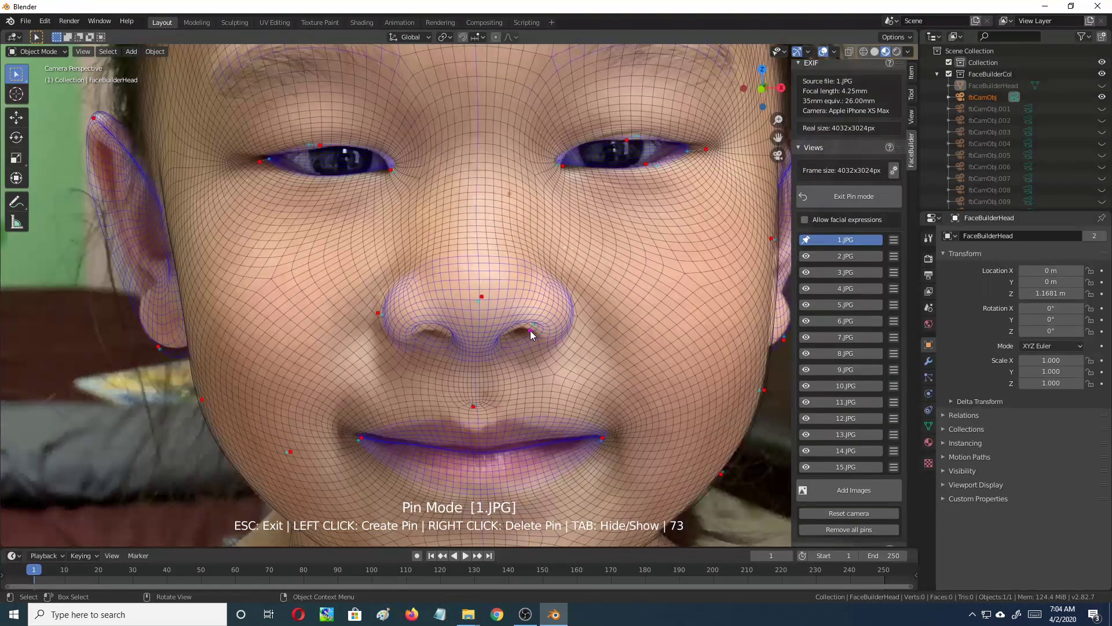
left_click_drag(434, 326, 438, 339)
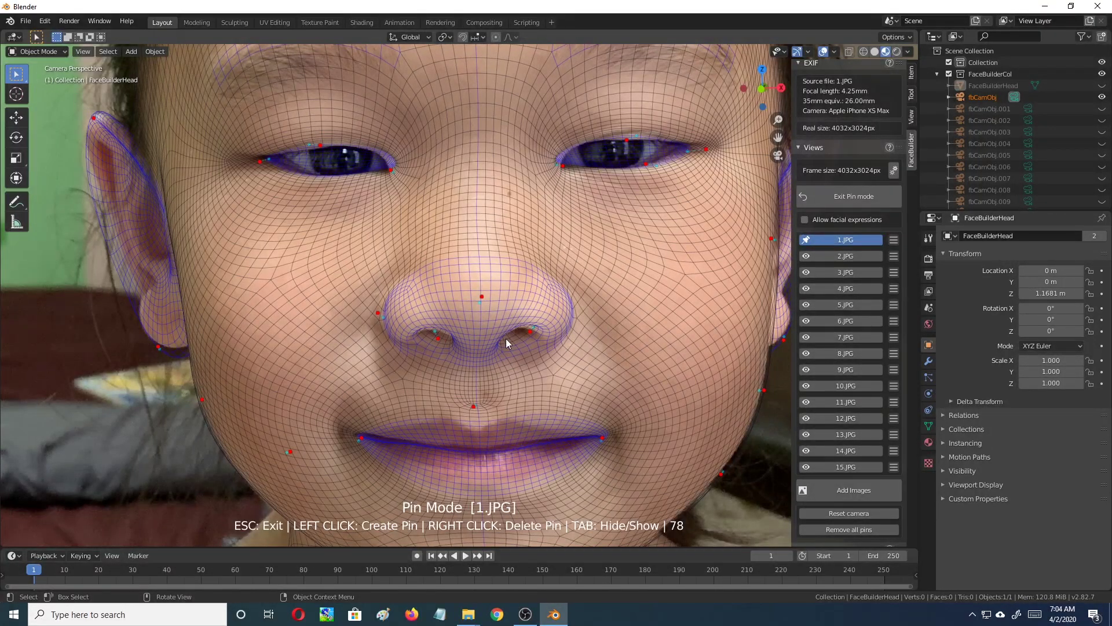
left_click_drag(378, 314, 372, 313)
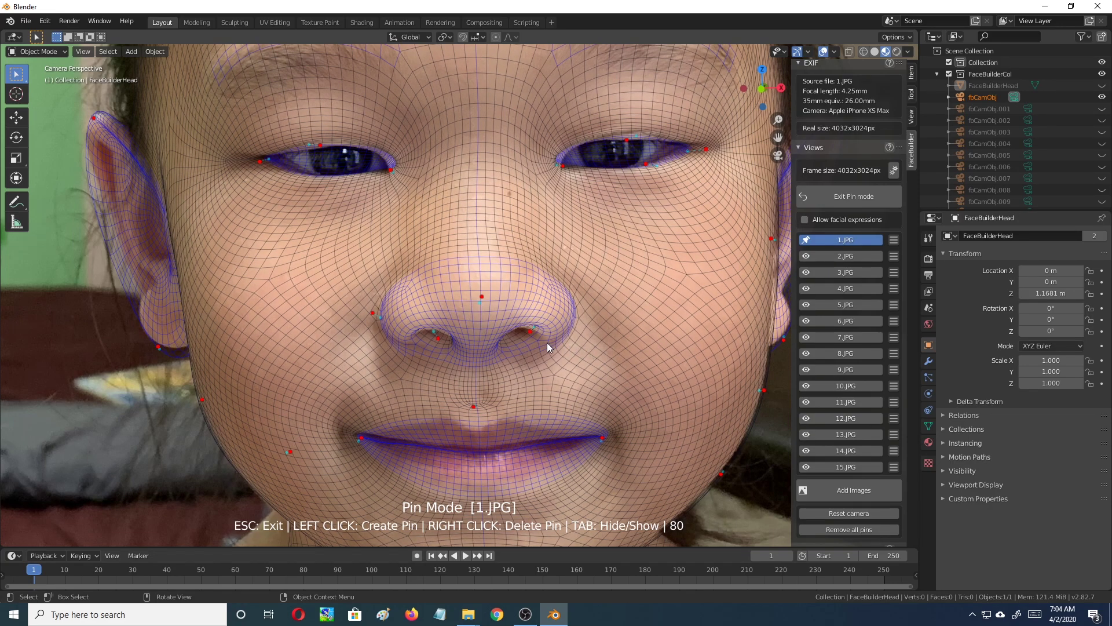
scroll(597, 349, "down", 6)
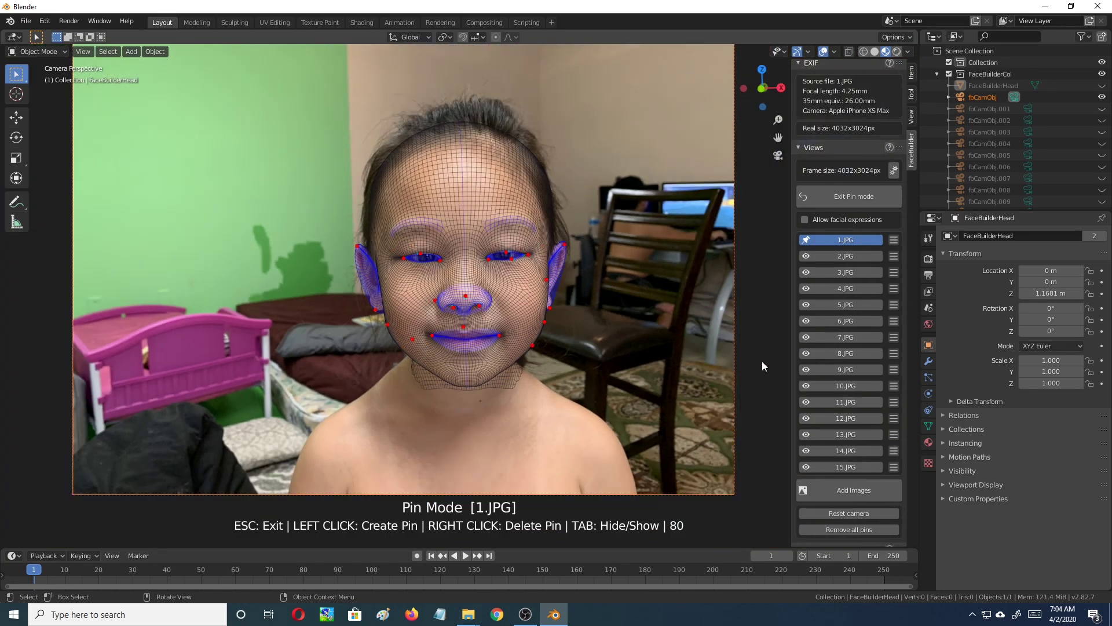
Leave Pin mode and recreate the head's 2048 x 2048 Butterfly texture from 1.JPG, applying it automatically.
key("Escape")
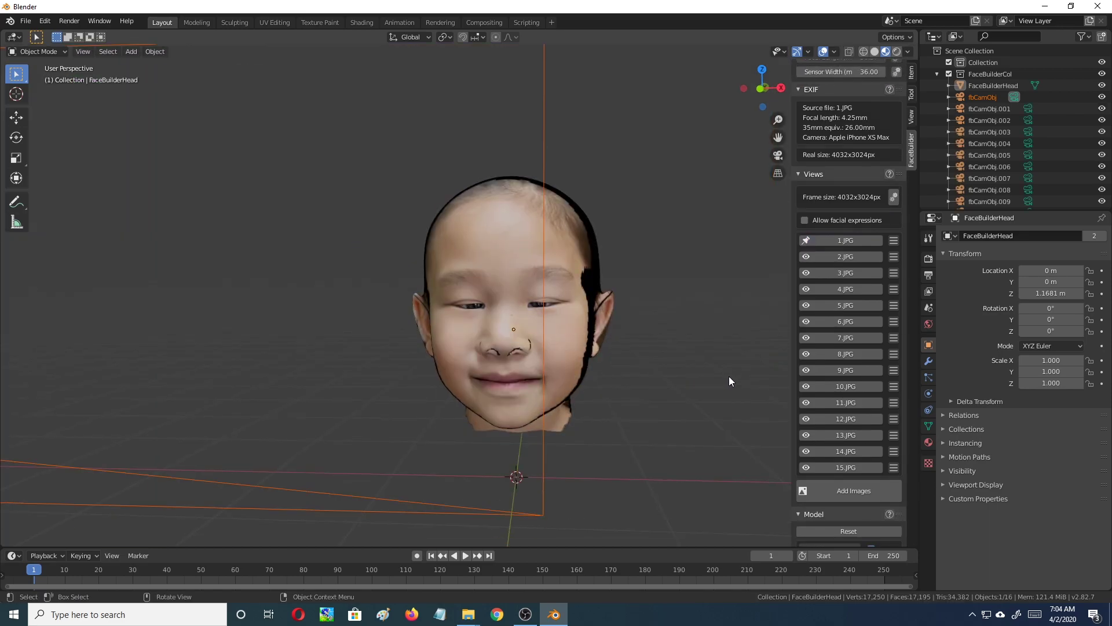
scroll(851, 486, "down", 15)
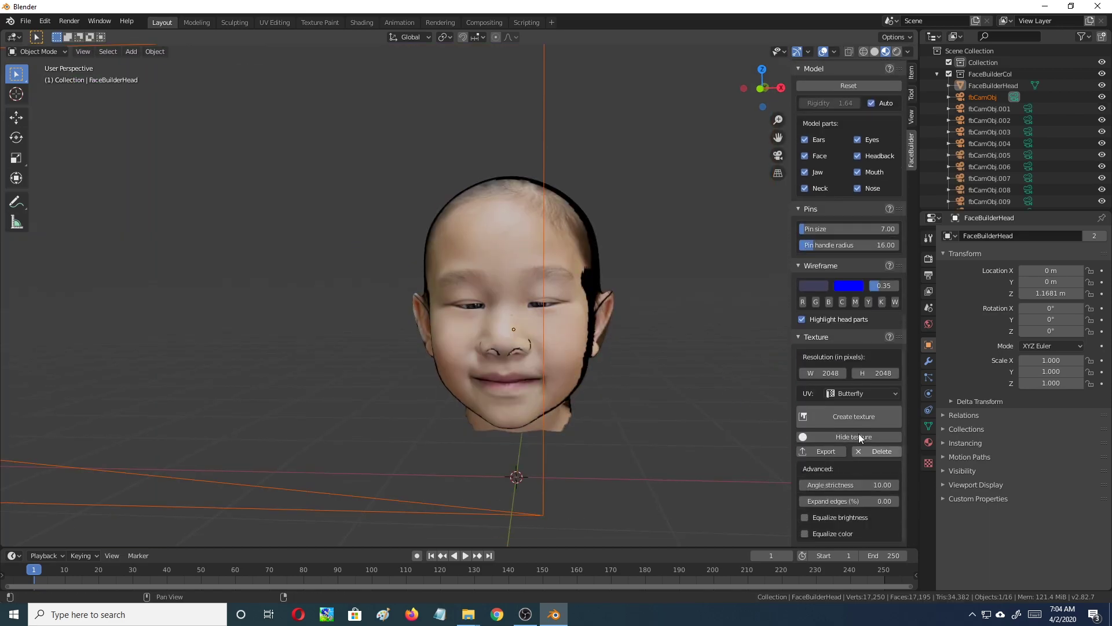
left_click(852, 416)
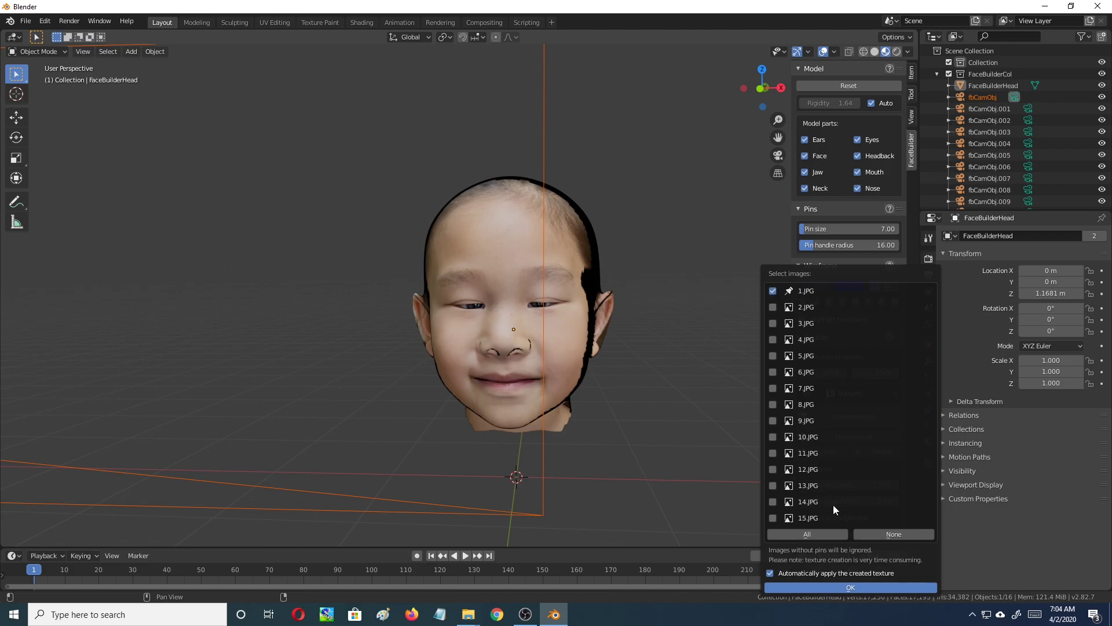
left_click(850, 587)
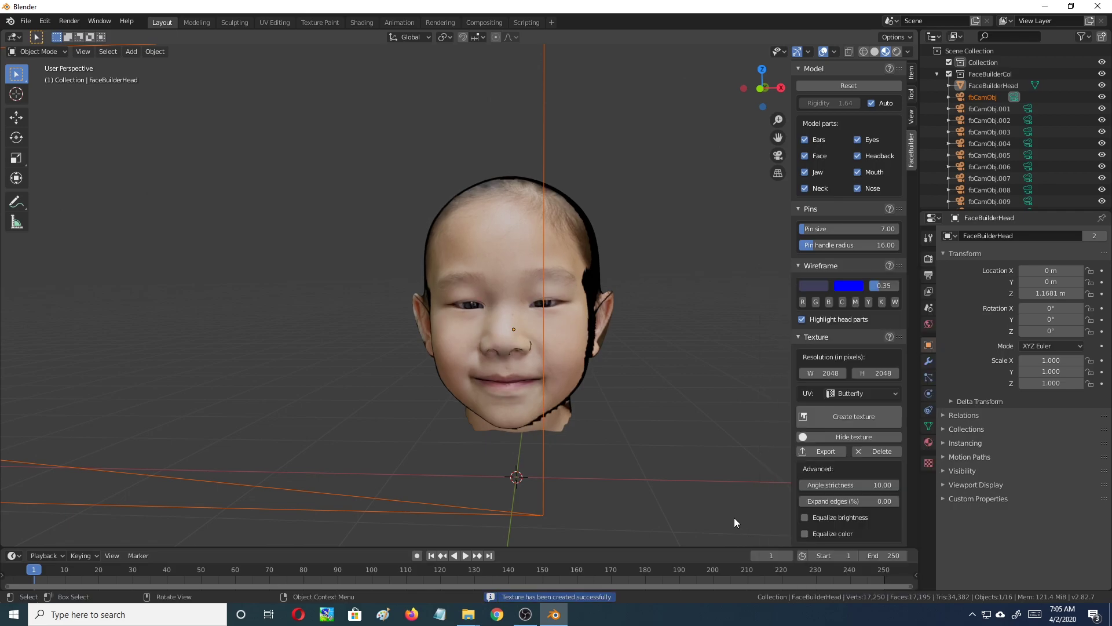
Examine the recreated texture around the eyes, the nostrils and the nose wings from the front and three-quarter view.
middle_click_drag(719, 380, 555, 376)
scroll(707, 380, "up", 4)
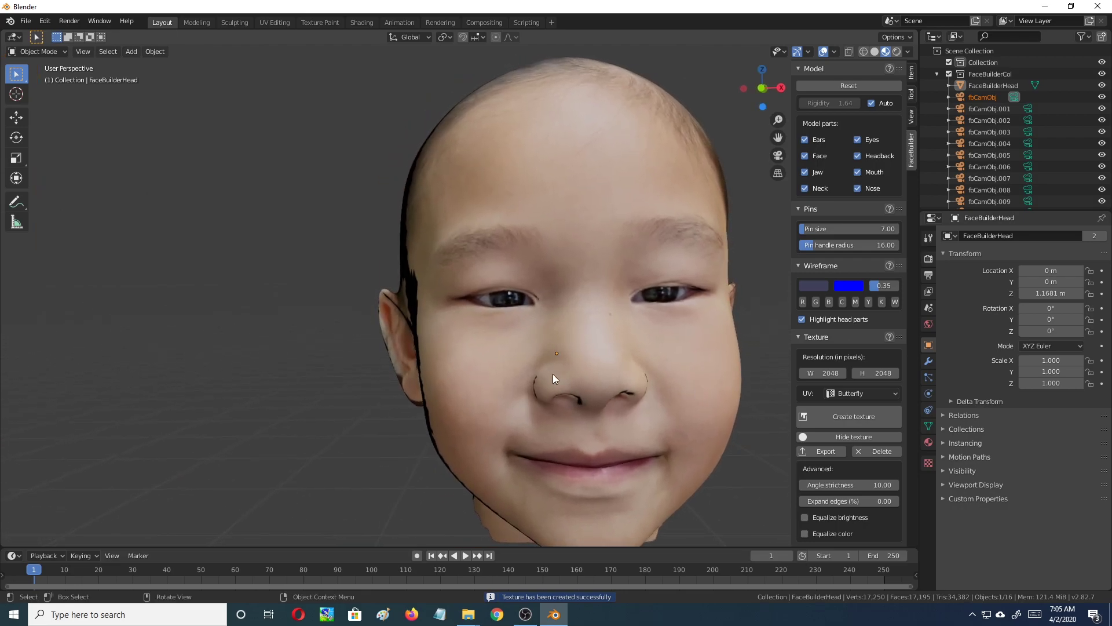
middle_click_drag(722, 406, 676, 354)
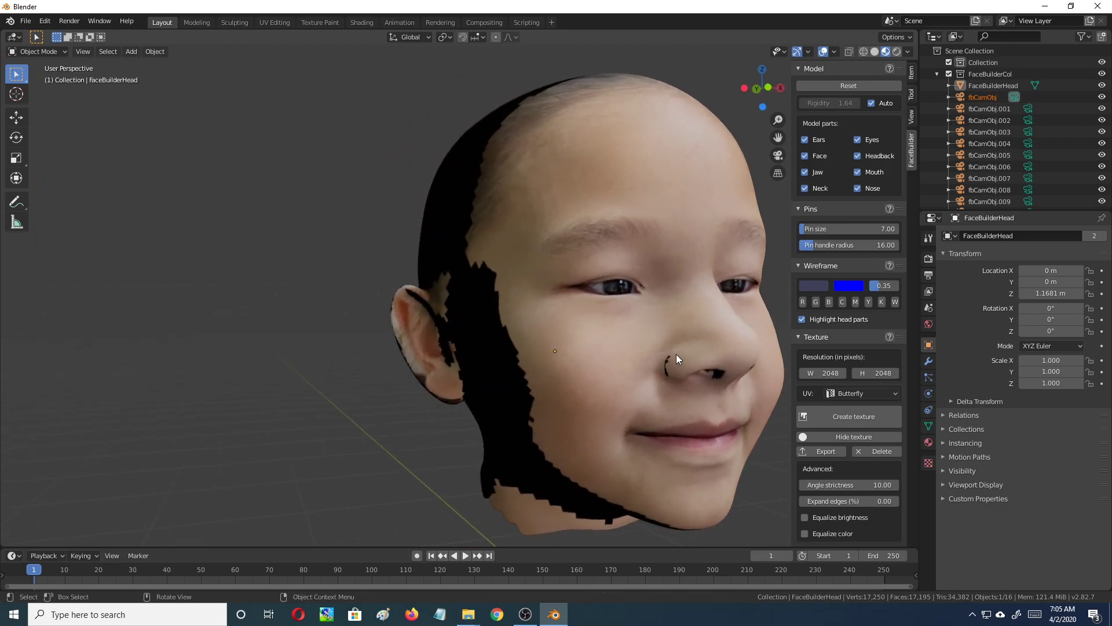
left_click(718, 392)
middle_click_drag(721, 392, 553, 394)
scroll(718, 419, "down", 5)
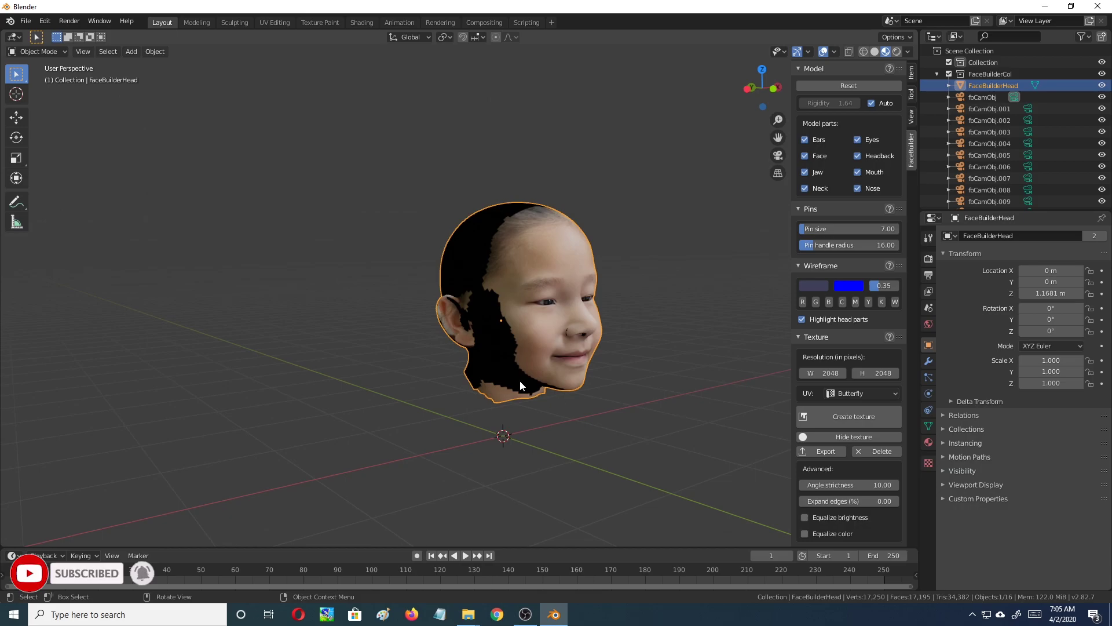
Examine the texture coverage on both sides of the head, from the cheeks and ears to the back.
middle_click_drag(589, 356, 600, 398)
scroll(591, 376, "up", 3)
scroll(597, 400, "down", 6)
scroll(561, 394, "down", 4)
mouse_move(529, 384)
middle_mouse_down()
mouse_move(711, 402)
mouse_move(548, 383)
middle_mouse_up()
scroll(548, 384, "up", 4)
middle_click_drag(596, 350, 560, 312)
scroll(590, 336, "up", 3)
middle_click_drag(636, 308, 554, 300)
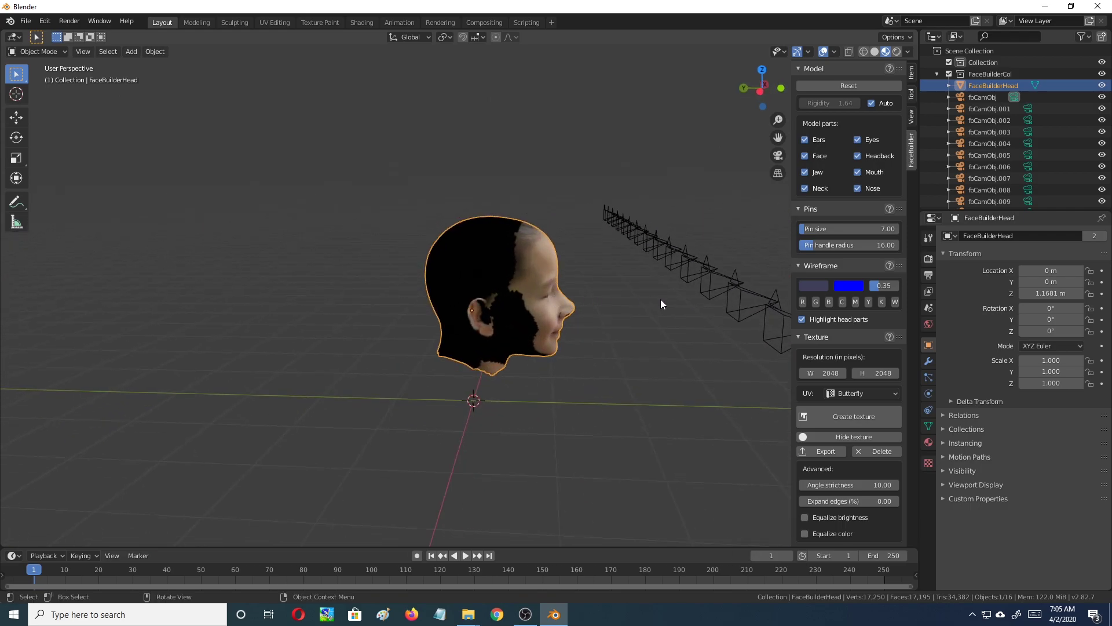
middle_click_drag(669, 297, 544, 325)
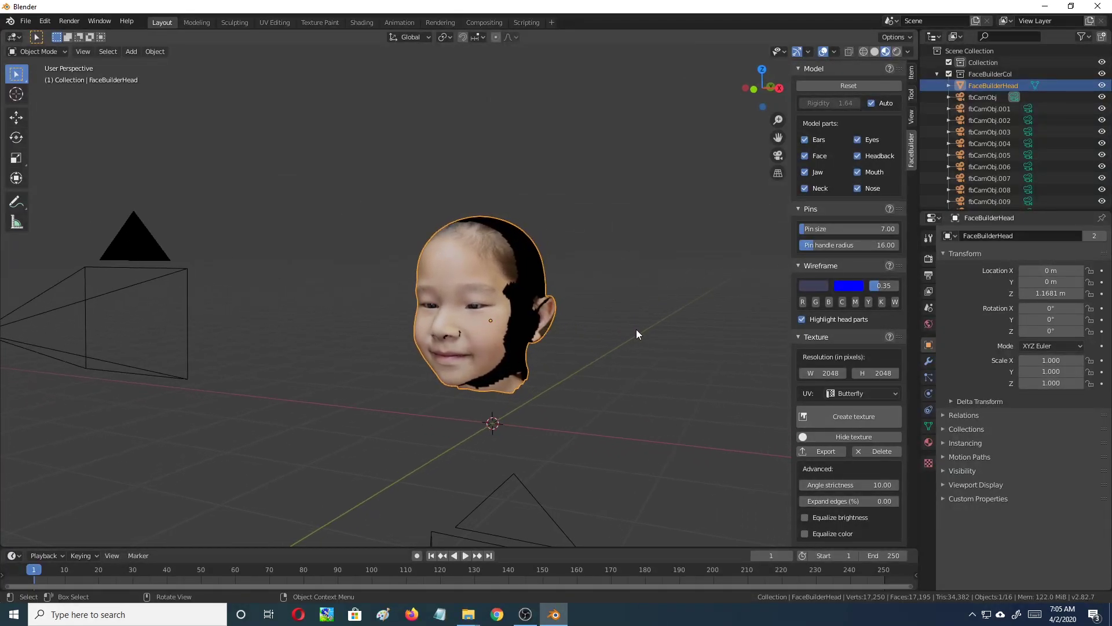
Inspect the list of photo views and check the cheek and ear area up close and from farther away.
scroll(696, 328, "down", 2)
scroll(834, 295, "up", 12)
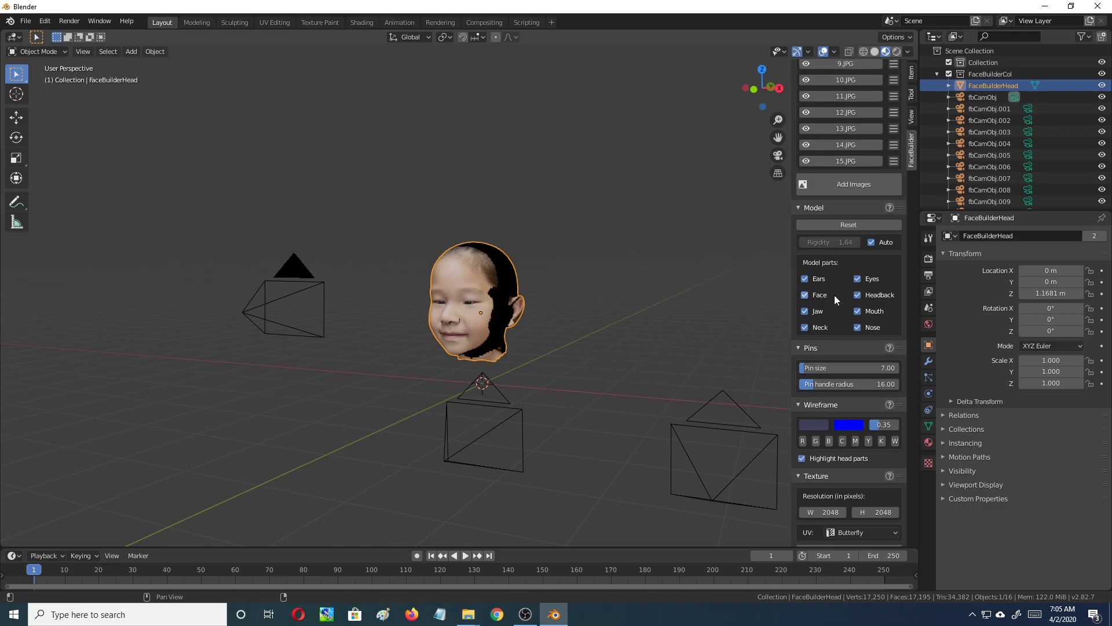
left_click(834, 297)
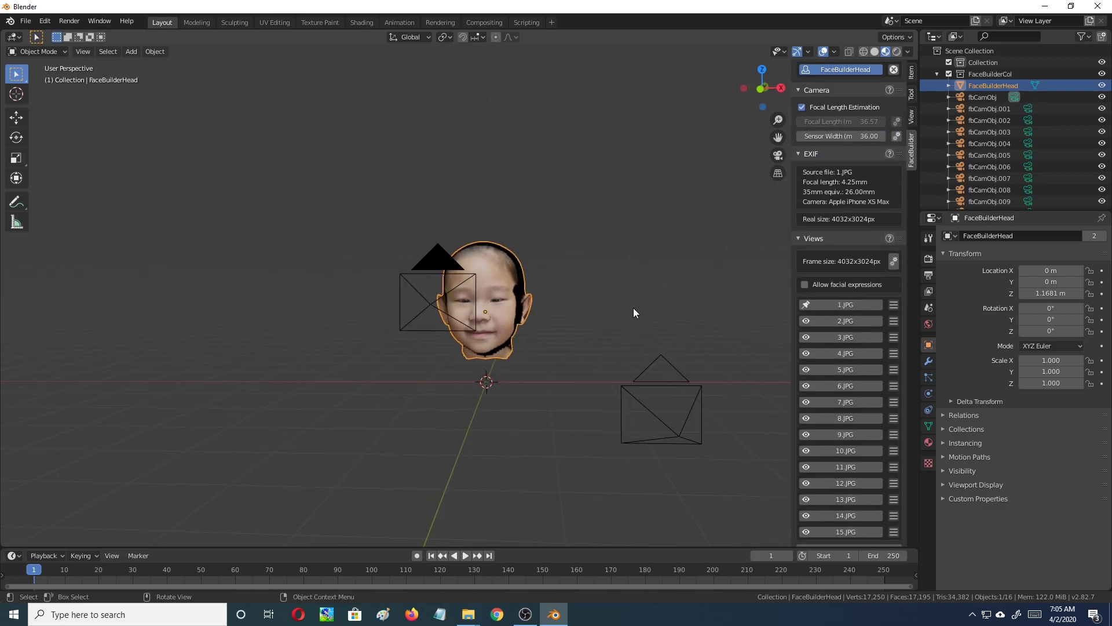
middle_click_drag(683, 311, 648, 321)
scroll(669, 310, "down", 2)
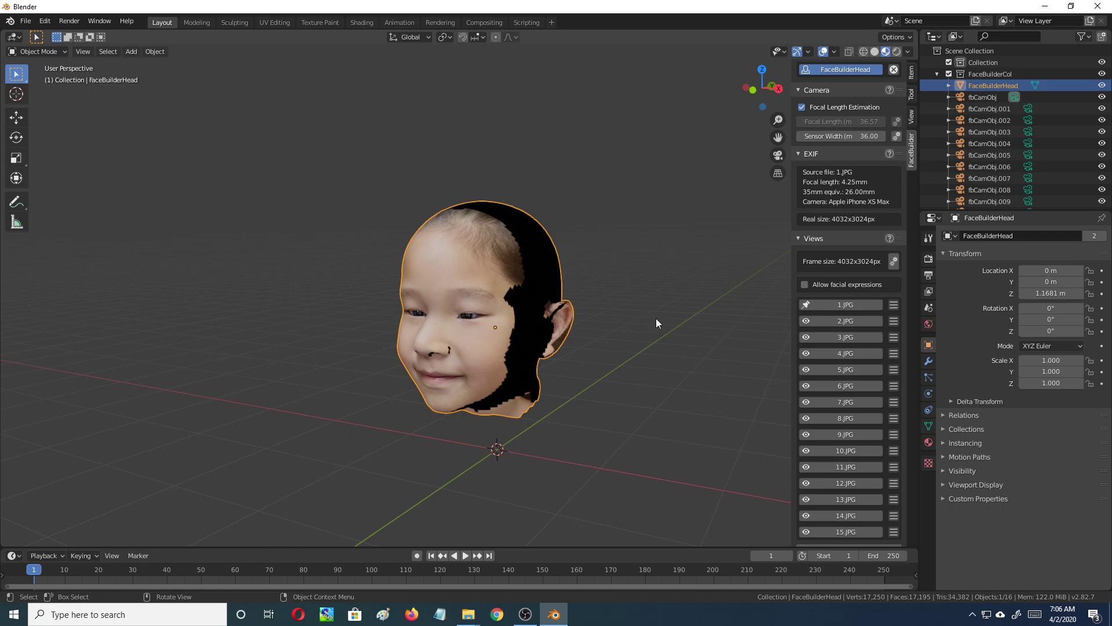
scroll(660, 326, "up", 1)
scroll(661, 327, "up", 3)
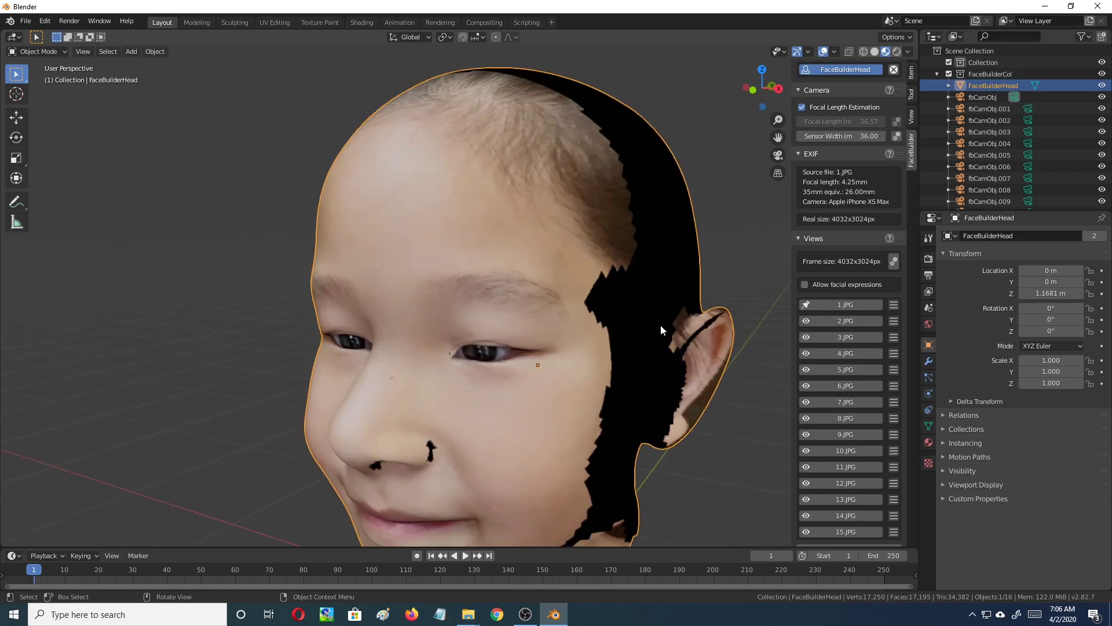
scroll(659, 339, "down", 3)
scroll(659, 339, "down", 1)
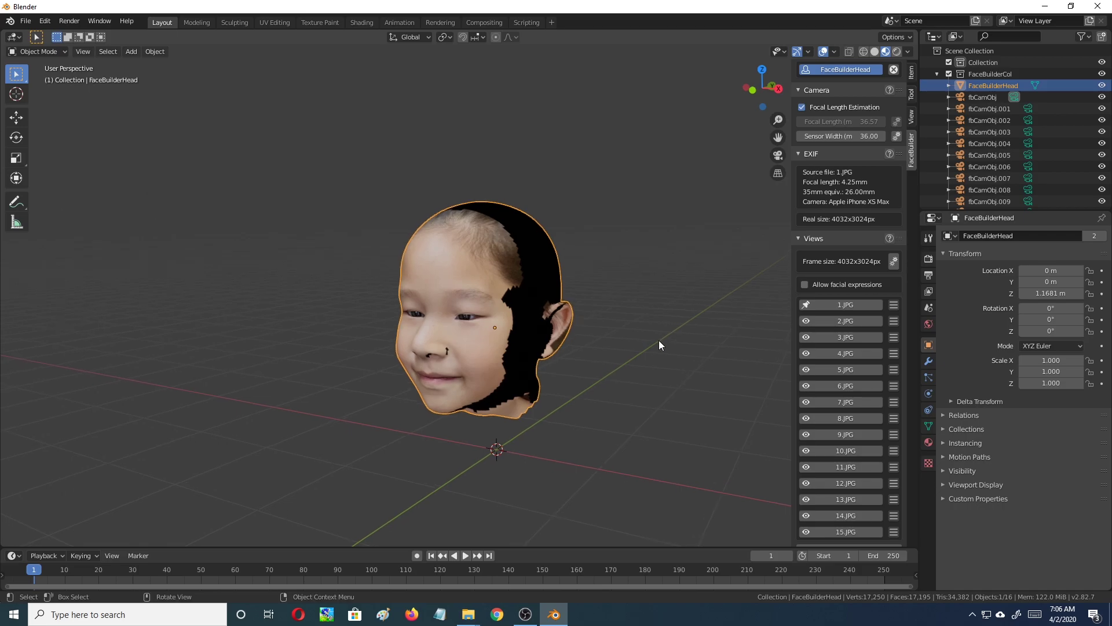
scroll(659, 340, "down", 1)
middle_click_drag(659, 339, 652, 342)
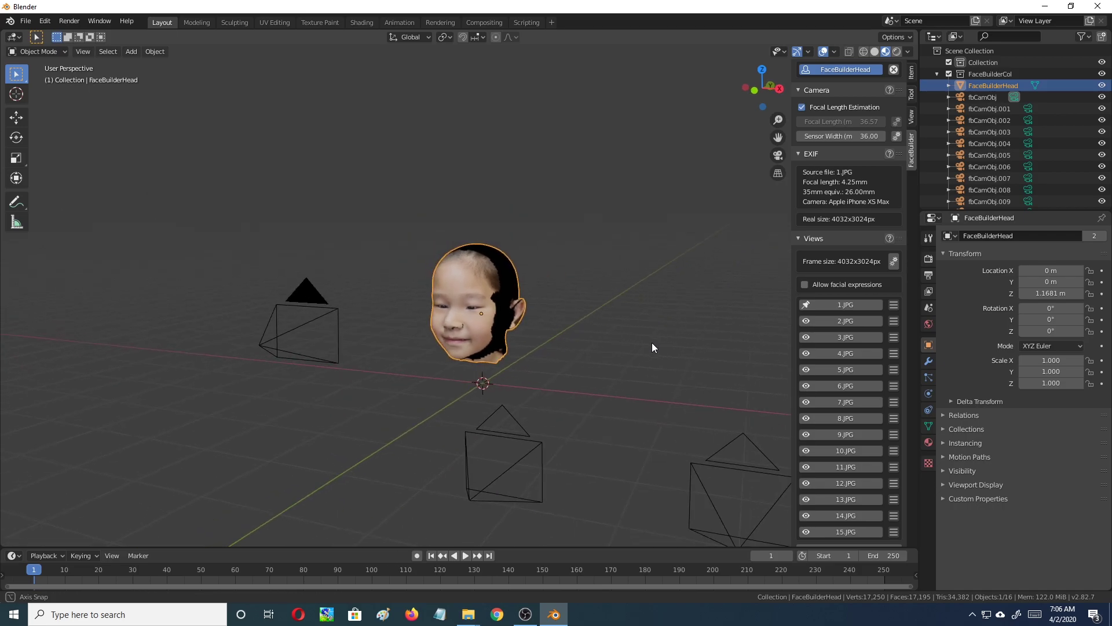
Open 2.JPG in Pin mode and pin the nose tip, the top of the visible ear and its earlobe to the photo.
left_click(839, 322)
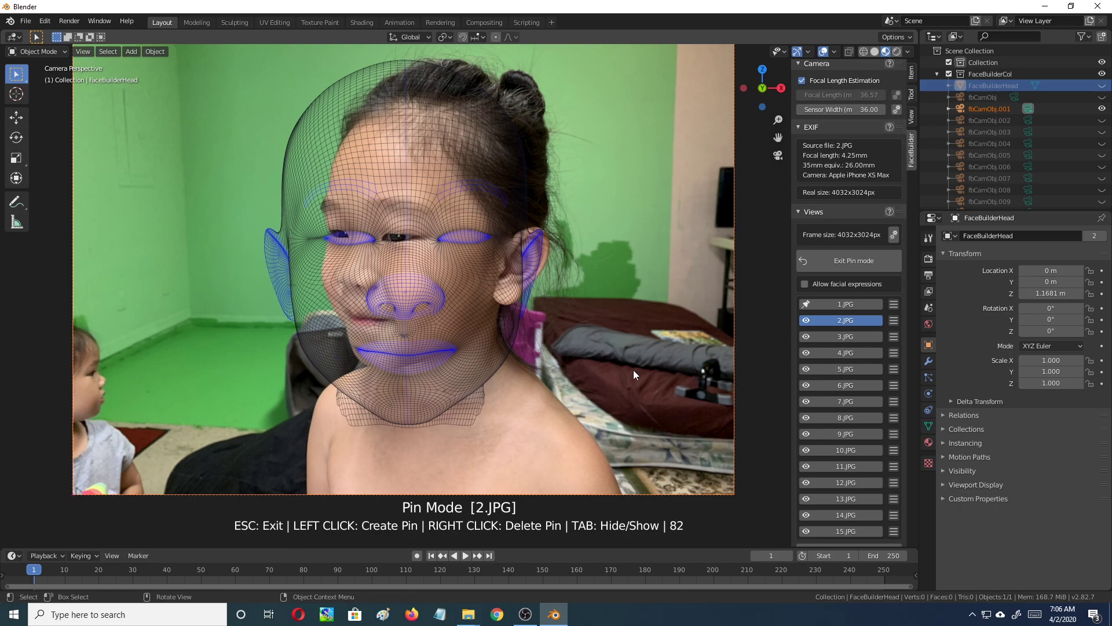
scroll(670, 325, "up", 1)
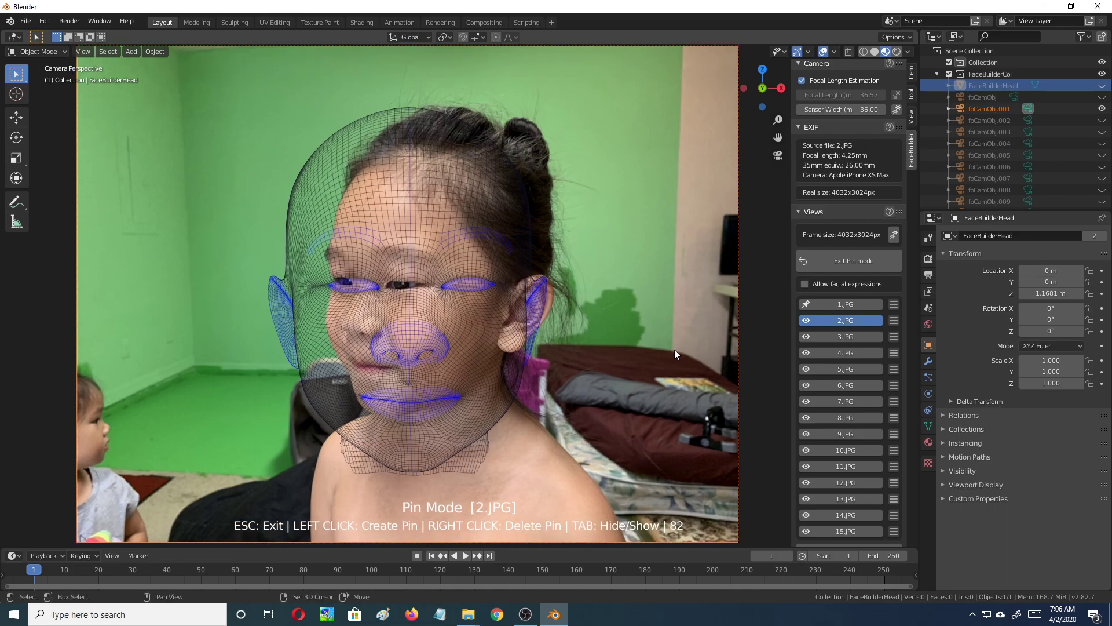
left_click_drag(409, 339, 350, 322)
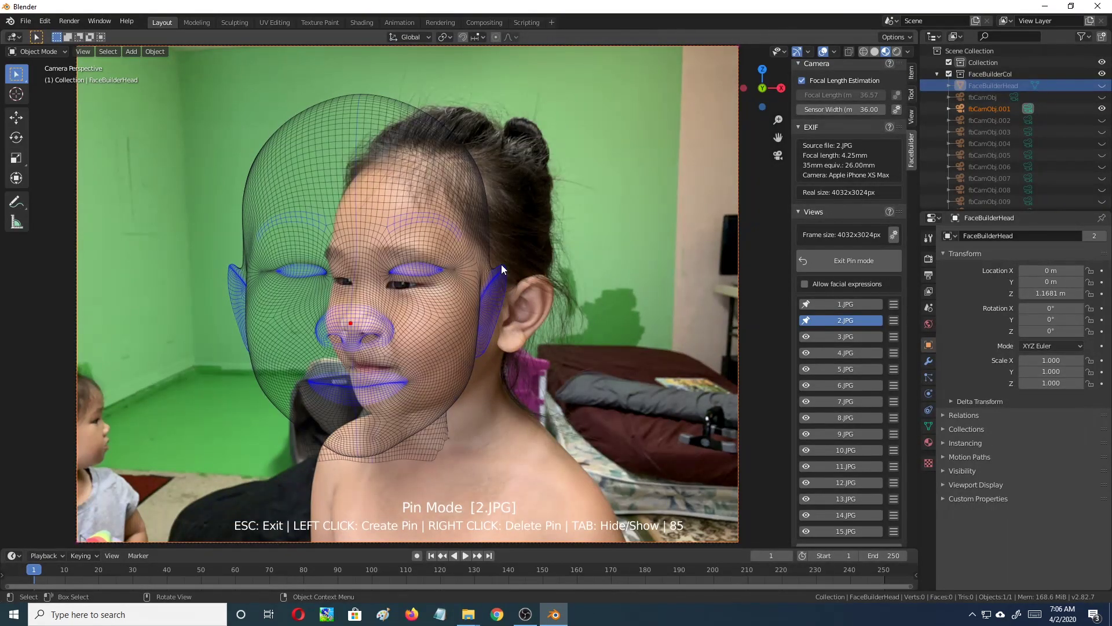
left_click_drag(503, 268, 544, 277)
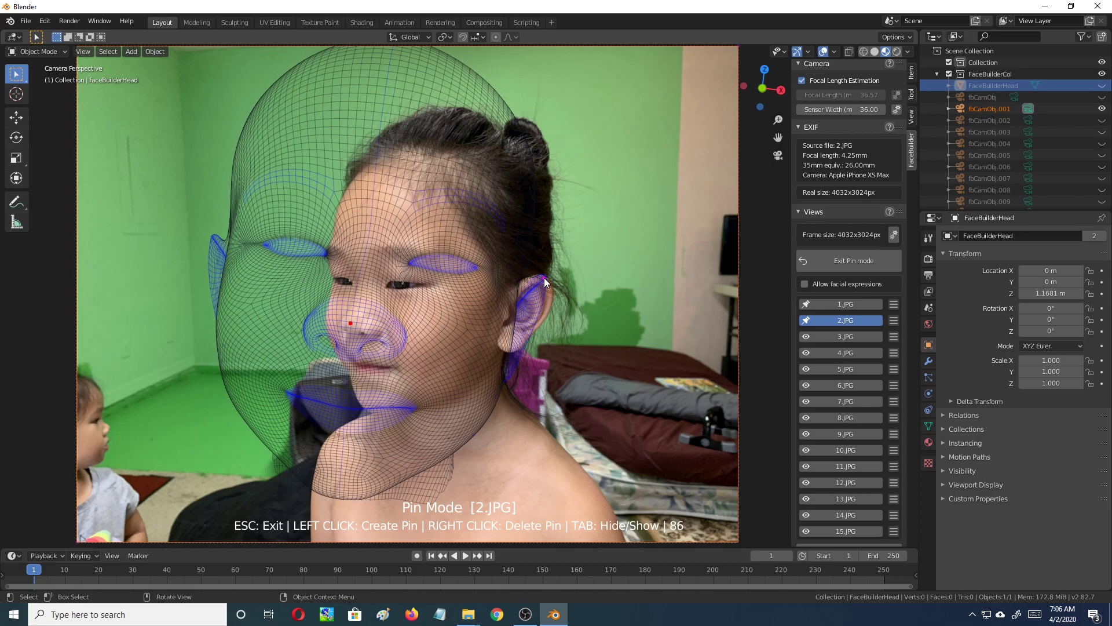
left_click_drag(509, 378, 518, 346)
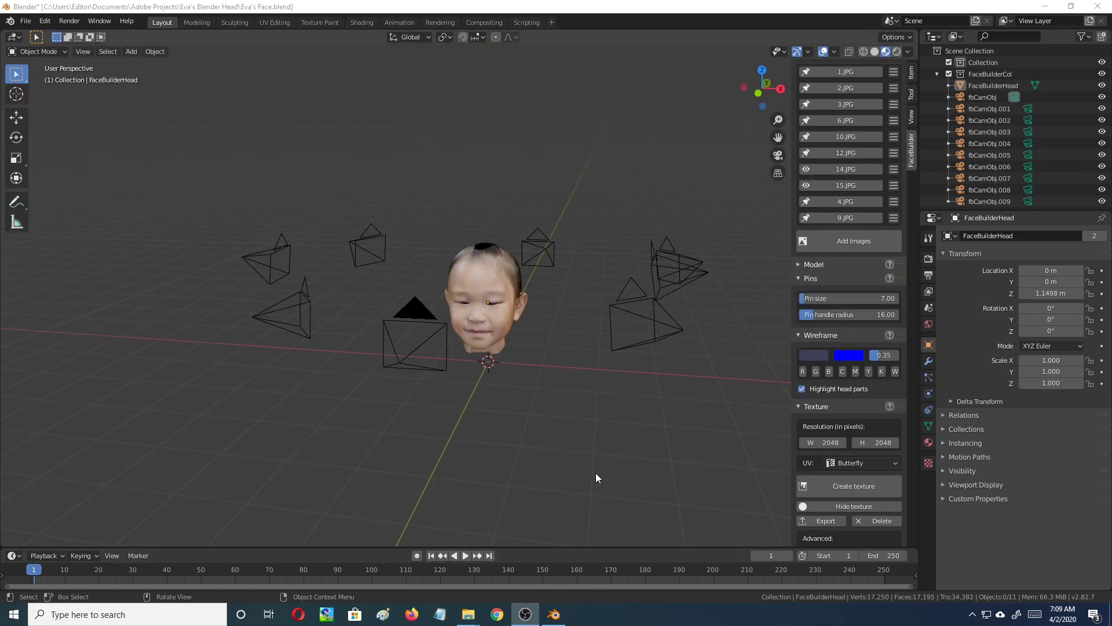
Examine the multi-photo textured head from the front, the side and the back, including the facial features up close.
left_click(592, 449)
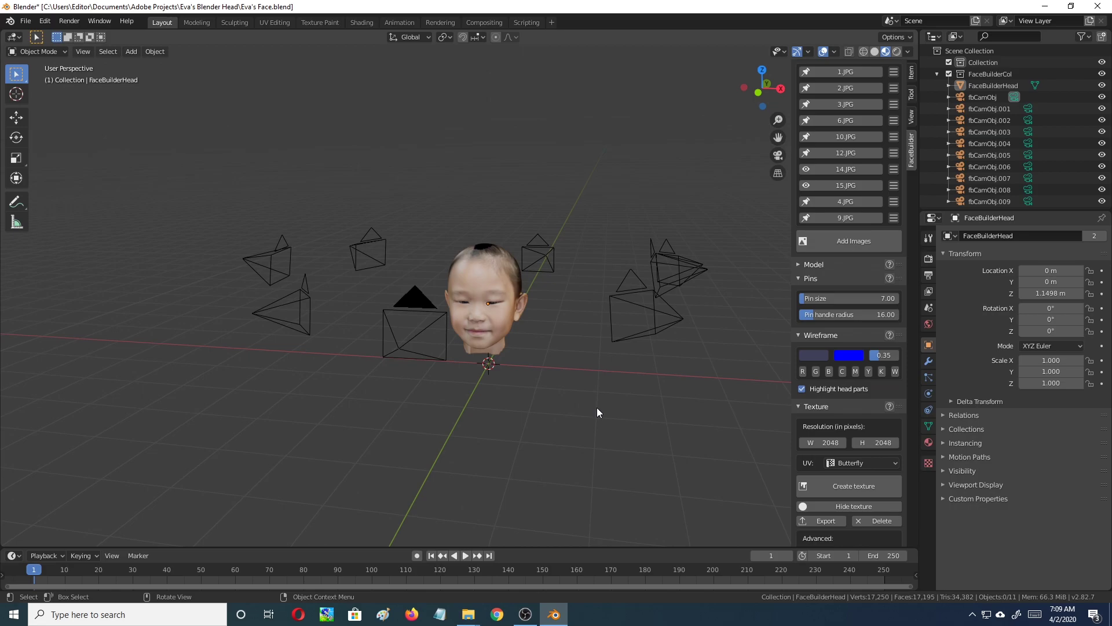
scroll(597, 408, "up", 5)
mouse_move(596, 407)
middle_mouse_down()
mouse_move(677, 416)
mouse_move(617, 414)
middle_mouse_up()
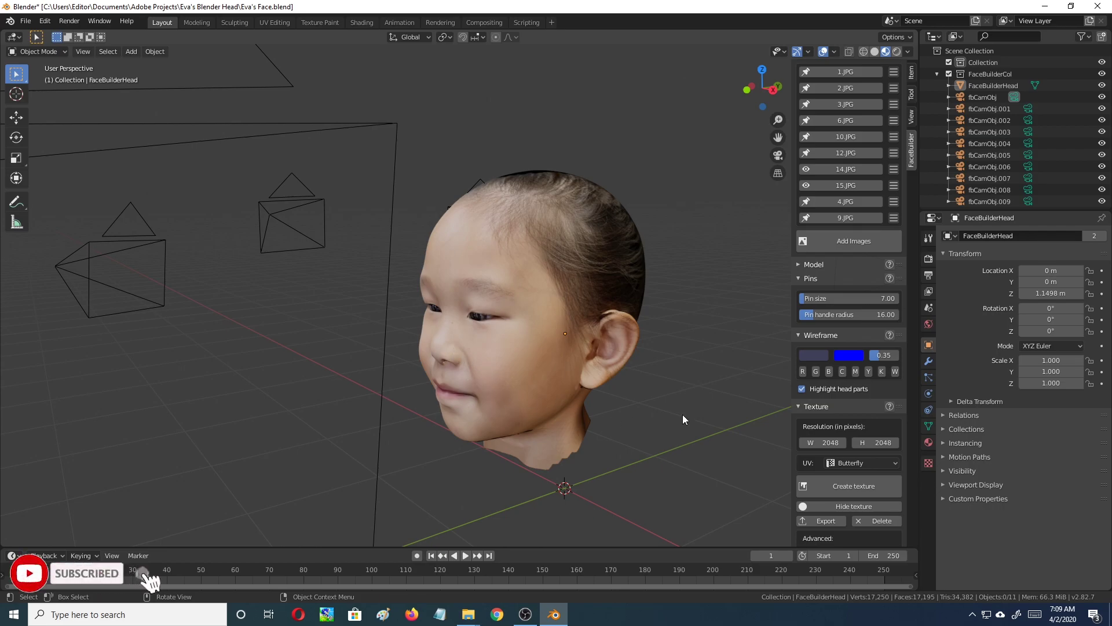
middle_click_drag(684, 415, 552, 388)
scroll(570, 411, "down", 2)
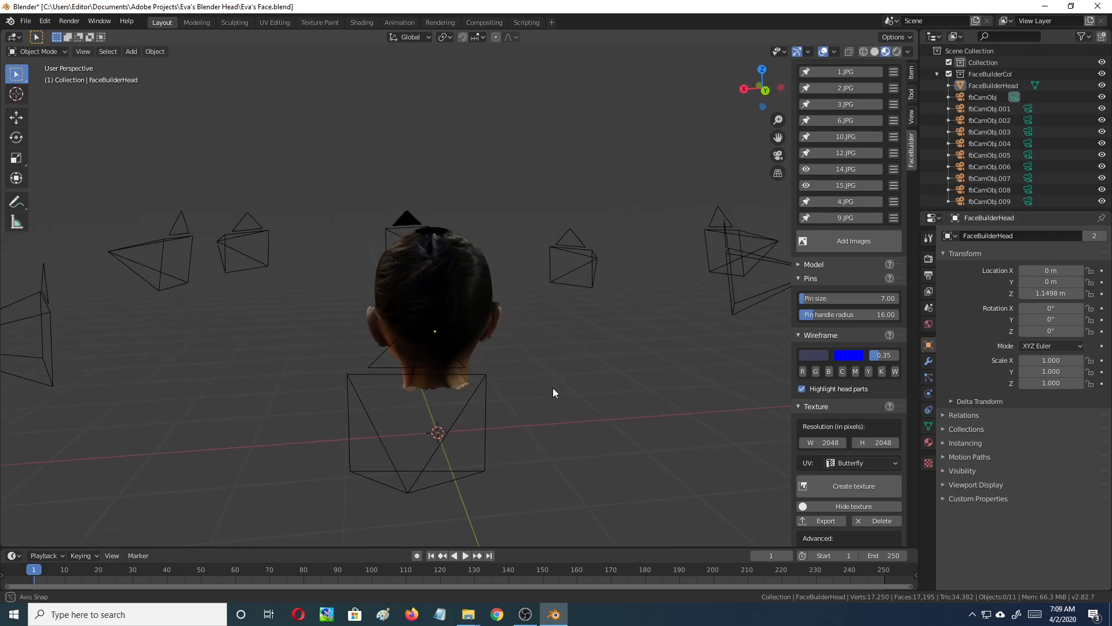
middle_click_drag(651, 387, 559, 388)
scroll(563, 375, "up", 4)
scroll(591, 383, "up", 2)
scroll(578, 387, "down", 3)
scroll(580, 389, "up", 2)
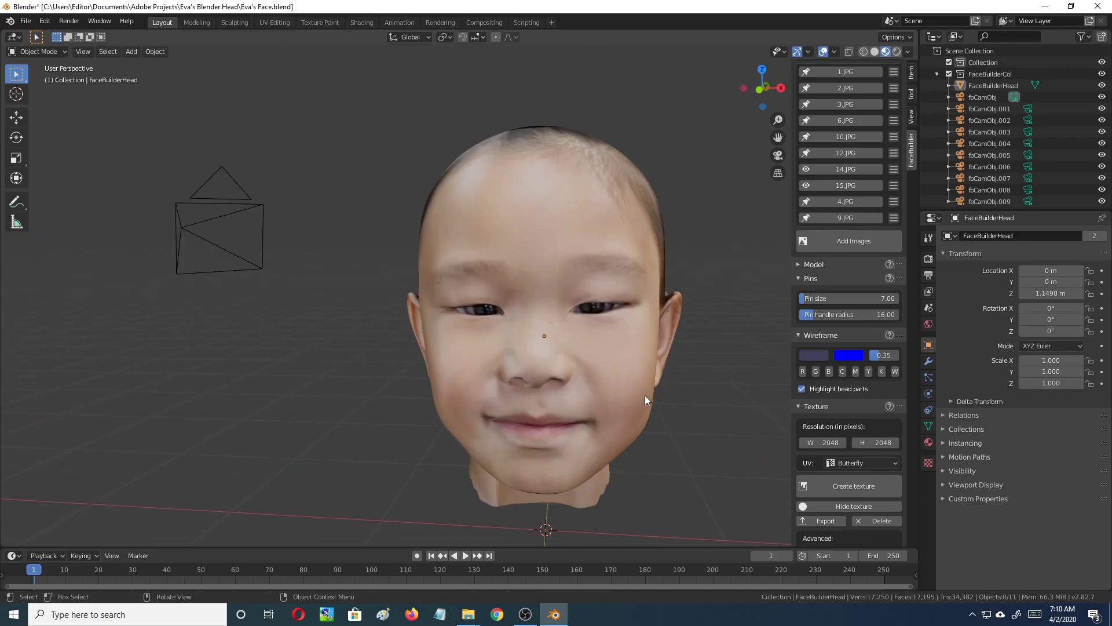
middle_click_drag(685, 391, 689, 393)
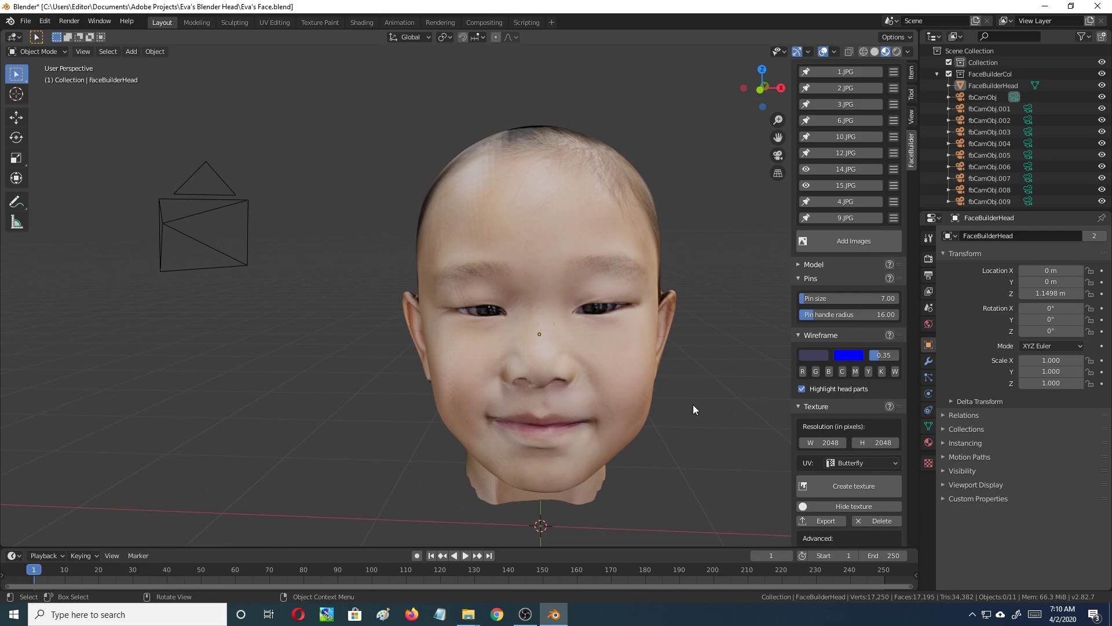
Examine the texture coverage on the crown from above and under the chin from below.
middle_click_drag(693, 409, 703, 376)
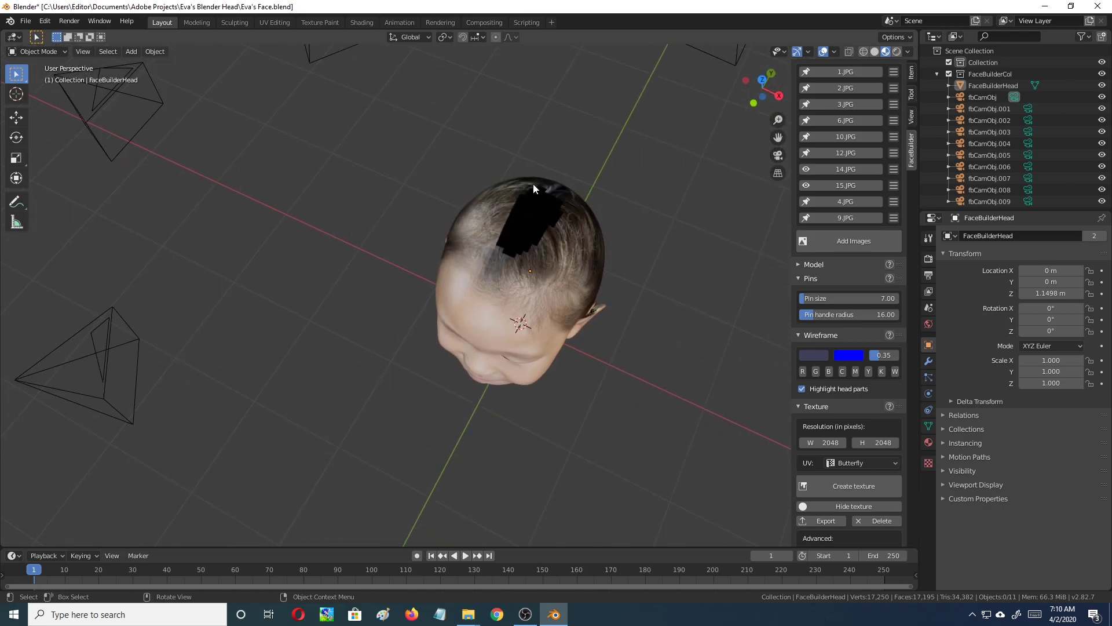
middle_click_drag(578, 319, 541, 240)
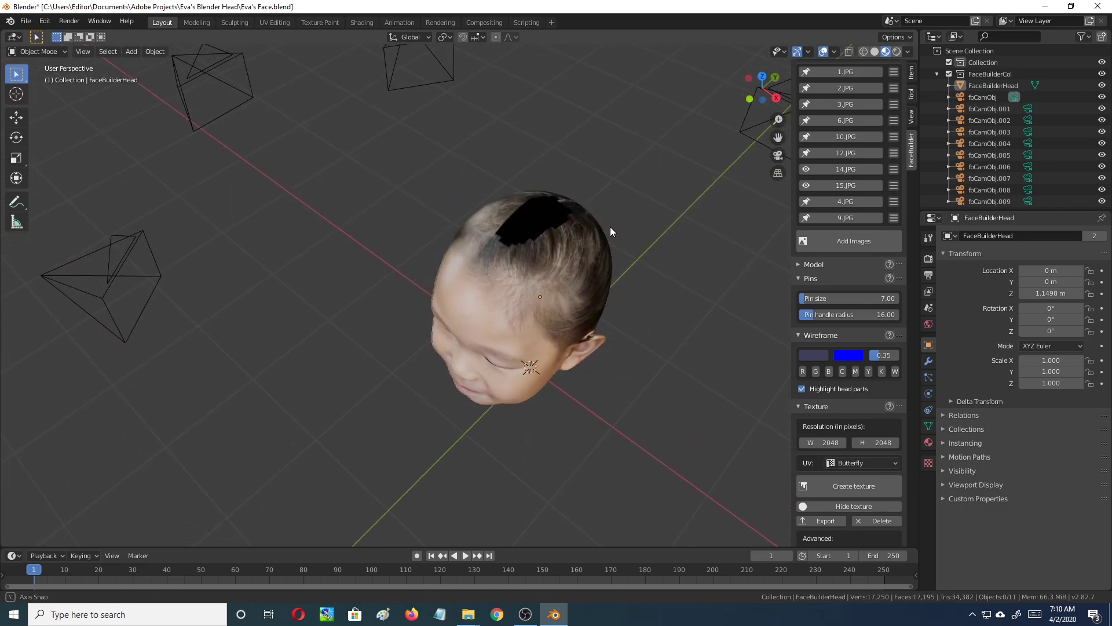
middle_click_drag(608, 226, 583, 245)
scroll(526, 174, "up", 2)
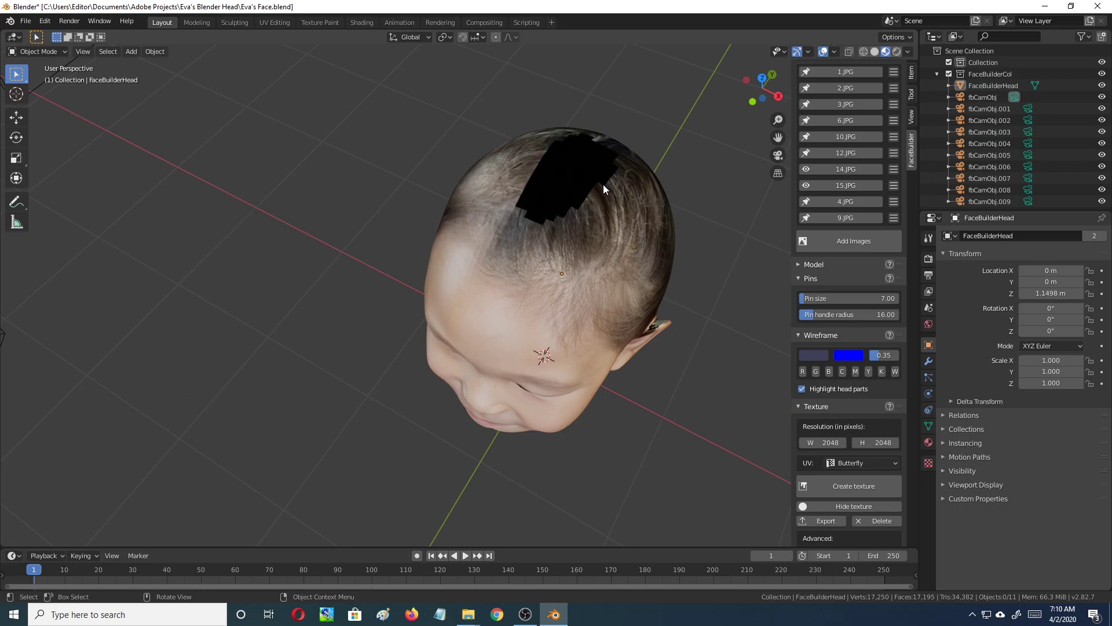
middle_click_drag(701, 284, 712, 332)
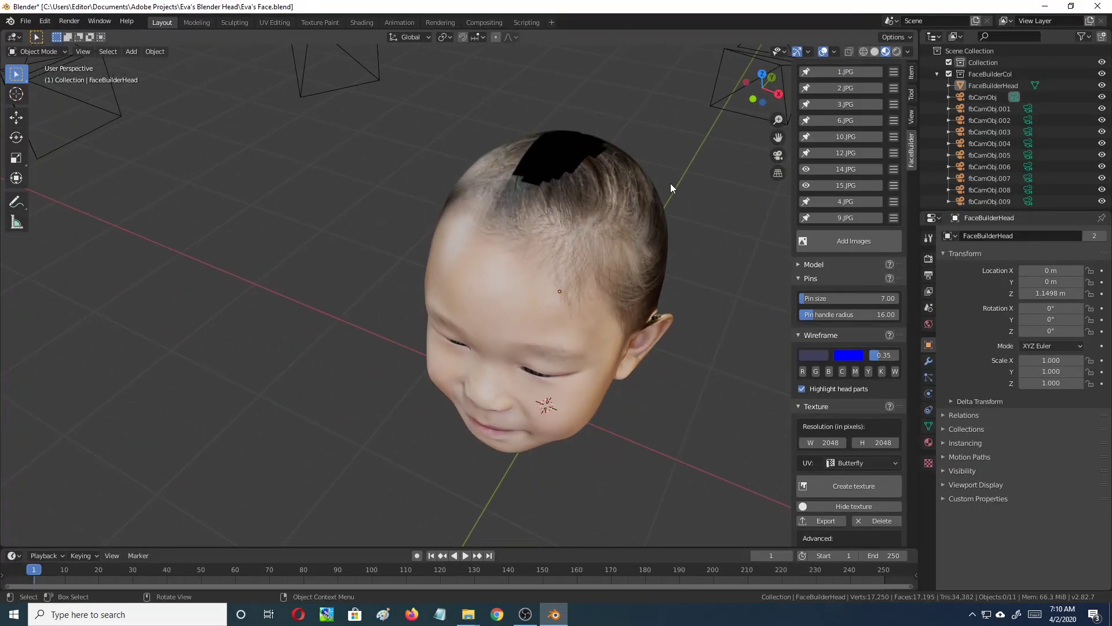
middle_click_drag(670, 184, 637, 216)
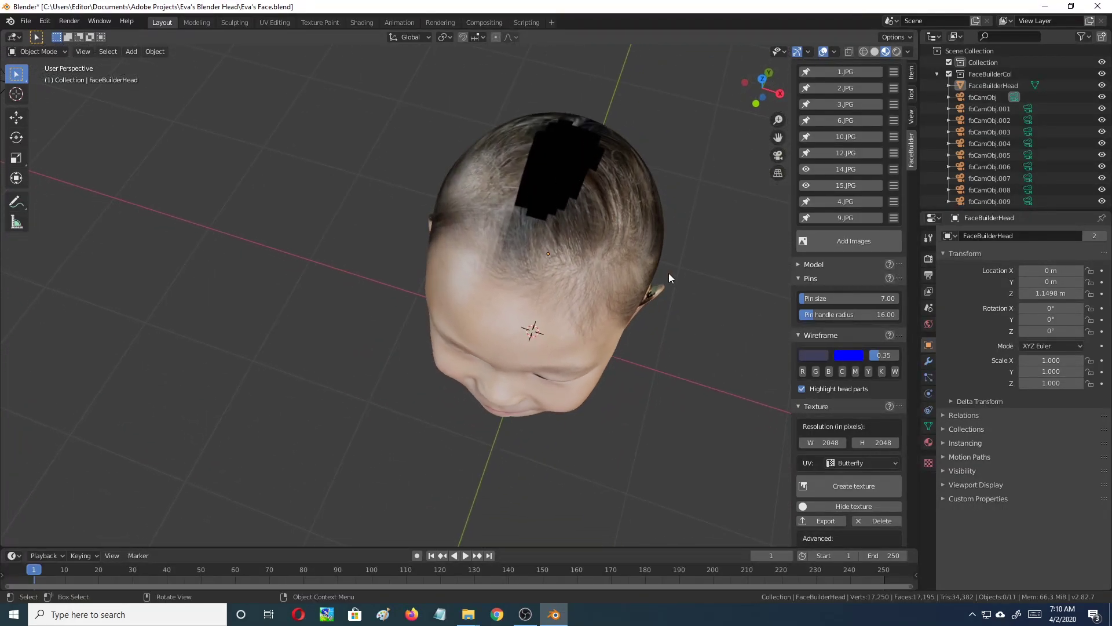
middle_click_drag(680, 367, 672, 301)
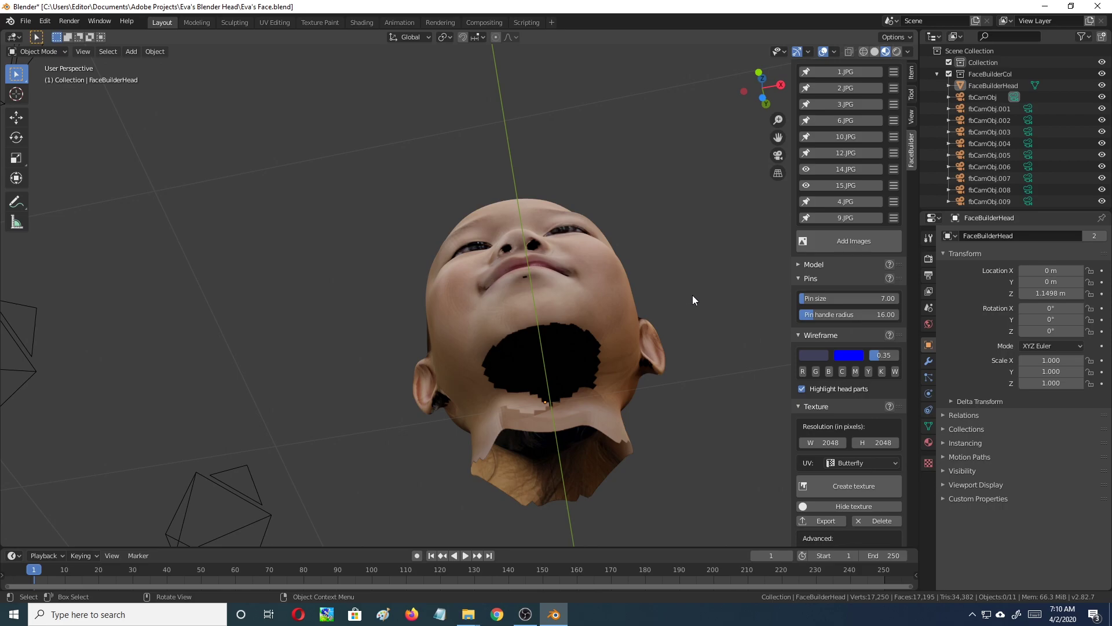
middle_click_drag(695, 283, 672, 391)
Recheck the crown's texture from several angles and return to a three-quarter view of the face.
scroll(672, 390, "down", 5)
middle_click_drag(601, 384, 627, 443)
scroll(622, 250, "up", 4)
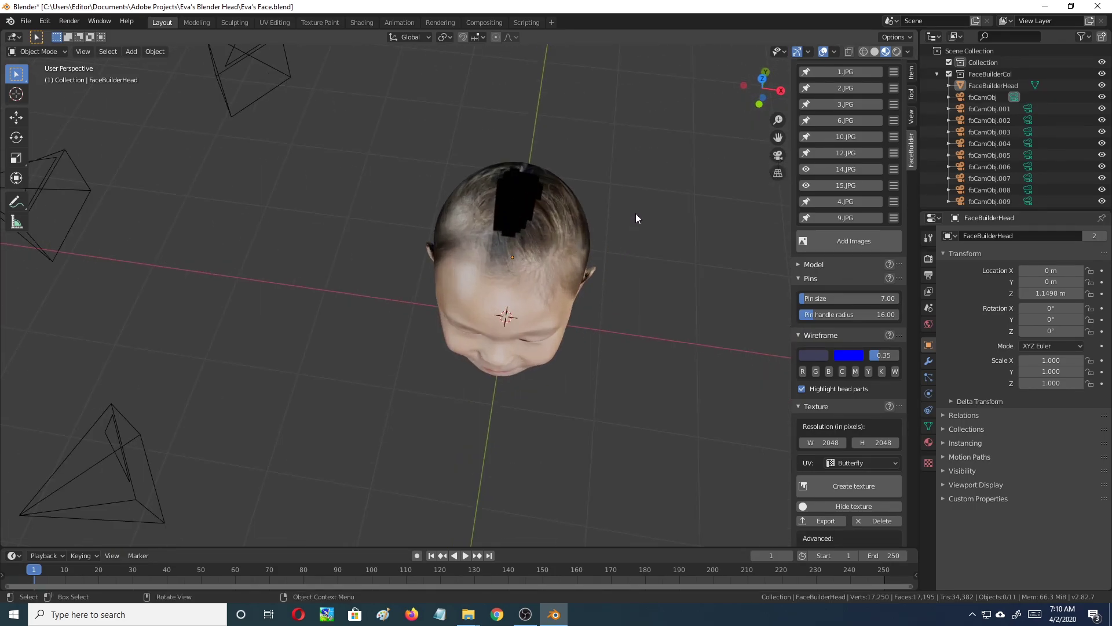
middle_click_drag(636, 217, 626, 308)
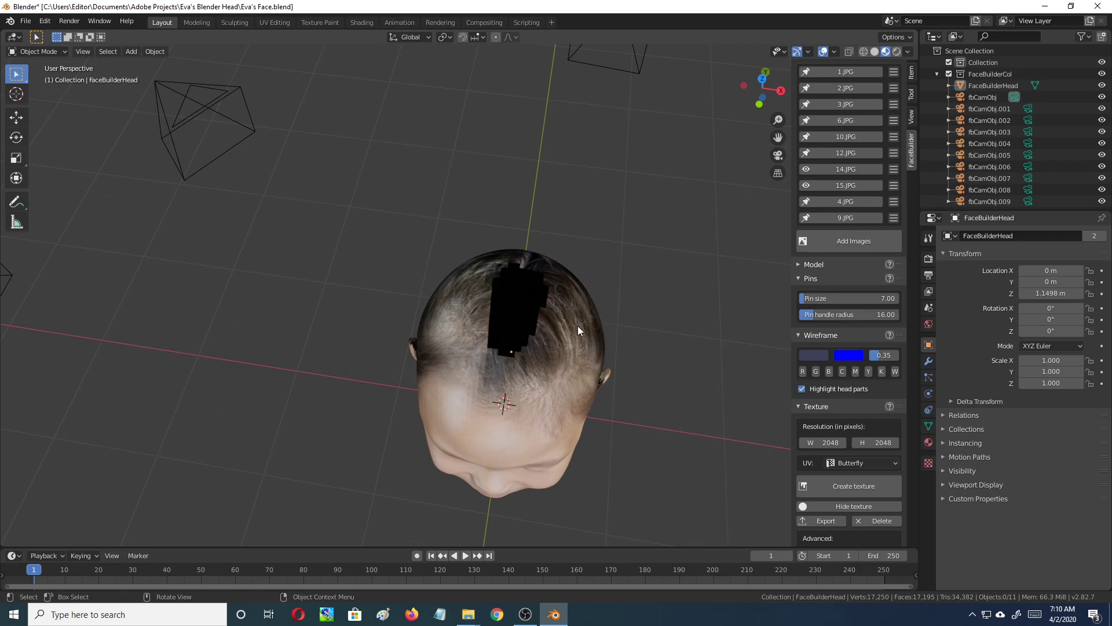
middle_click_drag(641, 313, 552, 315)
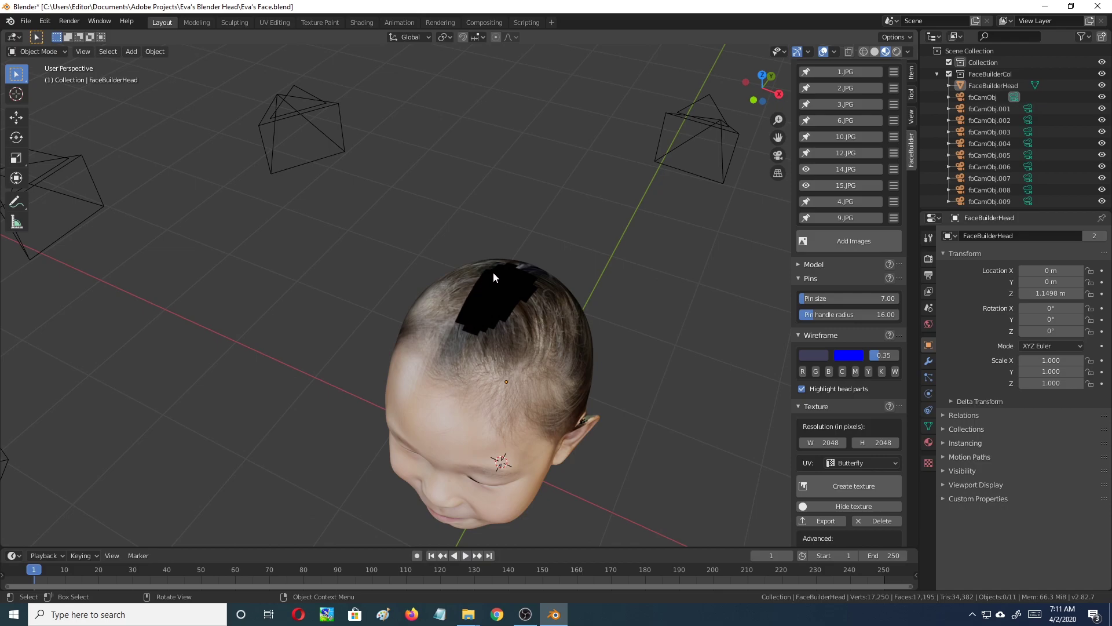
middle_click_drag(618, 415, 459, 363)
scroll(577, 375, "down", 2)
mouse_move(566, 340)
middle_mouse_down()
mouse_move(402, 344)
mouse_move(606, 371)
mouse_move(501, 360)
mouse_move(541, 344)
mouse_move(689, 360)
mouse_move(507, 356)
mouse_move(506, 366)
mouse_move(587, 389)
mouse_move(732, 376)
mouse_move(711, 362)
mouse_move(562, 355)
mouse_move(575, 397)
mouse_move(503, 315)
mouse_move(575, 314)
mouse_move(577, 328)
middle_mouse_up()
middle_click_drag(618, 424, 581, 299)
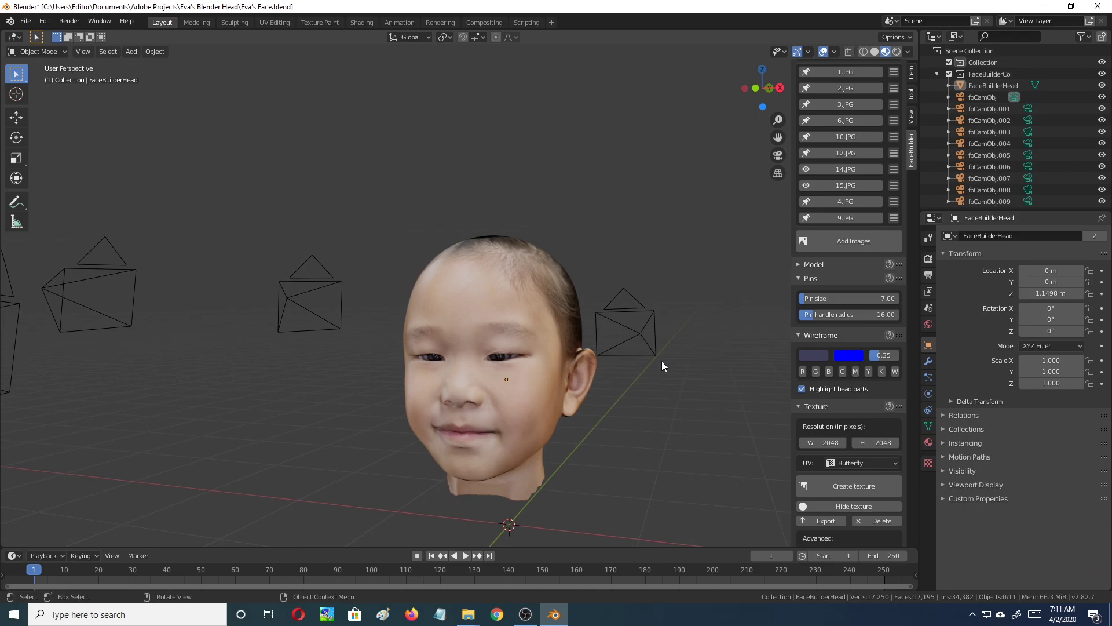
Examine the textured FaceBuilder head among its cameras, from the front and from above the side of the crown.
scroll(665, 362, "down", 3)
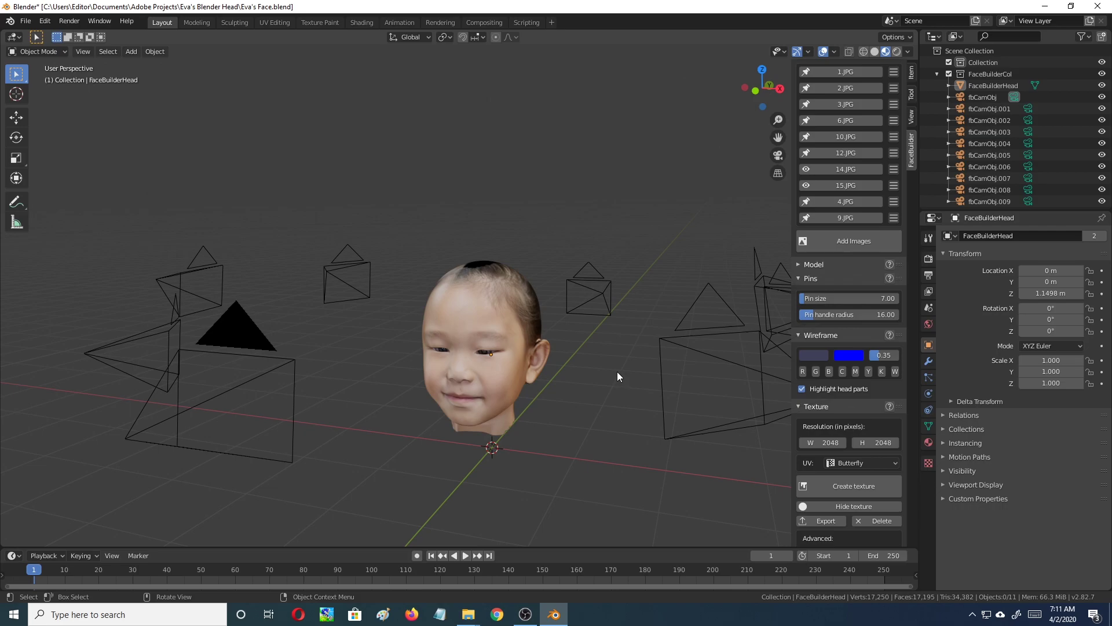
middle_click_drag(613, 376, 642, 379)
scroll(643, 376, "up", 2)
middle_click_drag(664, 328, 445, 311)
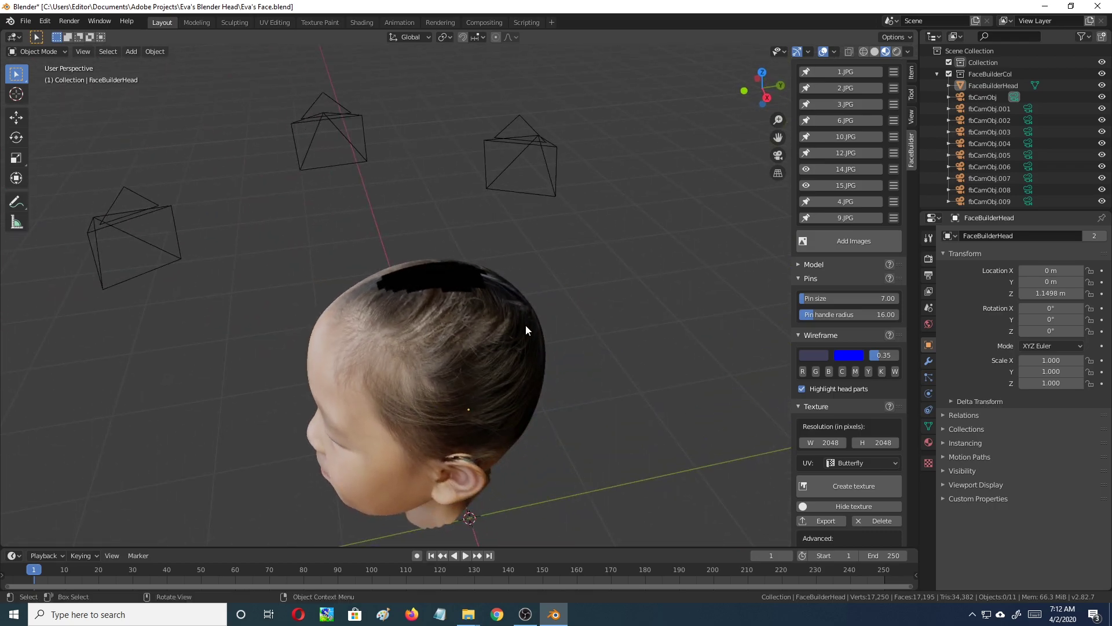
middle_click_drag(478, 444, 596, 388)
scroll(596, 388, "down", 3)
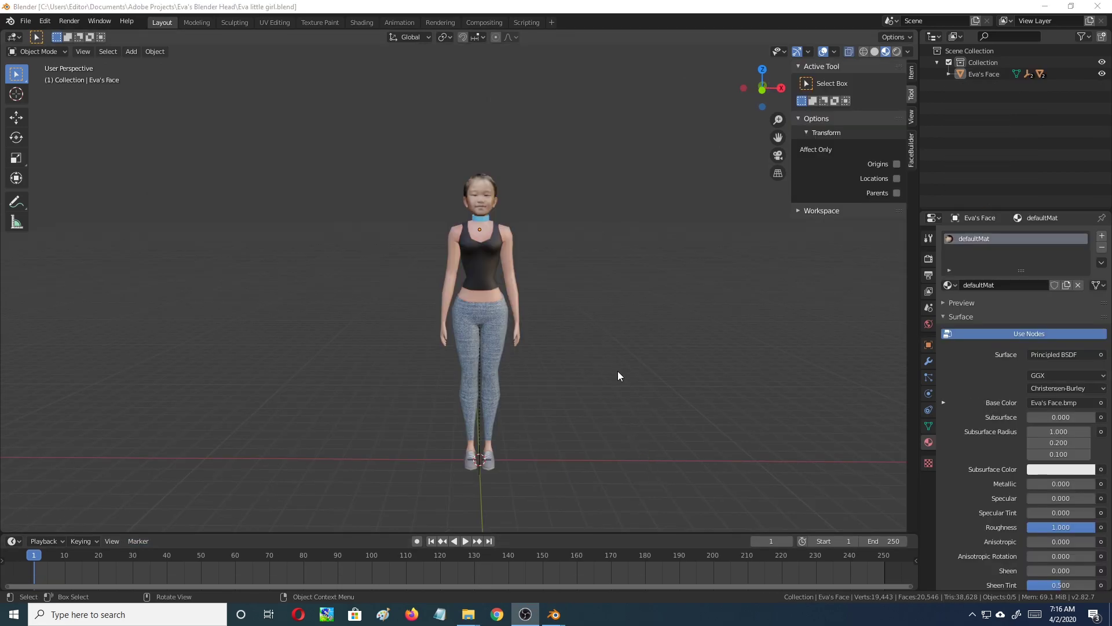
Examine the textured head attached to the clothed body up close, from the front, the side and around the hair.
middle_click_drag(608, 377, 607, 316)
scroll(607, 316, "up", 4)
scroll(615, 391, "up", 4)
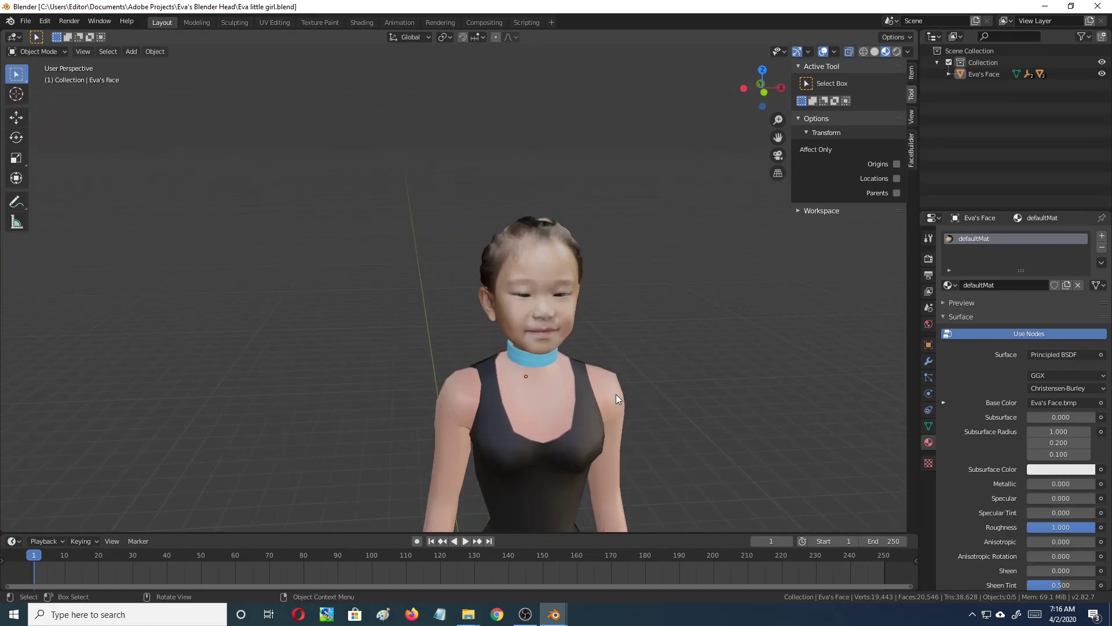
scroll(647, 360, "up", 4)
middle_click_drag(704, 319, 545, 333)
middle_click_drag(524, 339, 642, 413)
middle_click_drag(587, 299, 320, 332)
middle_click_drag(689, 346, 503, 307)
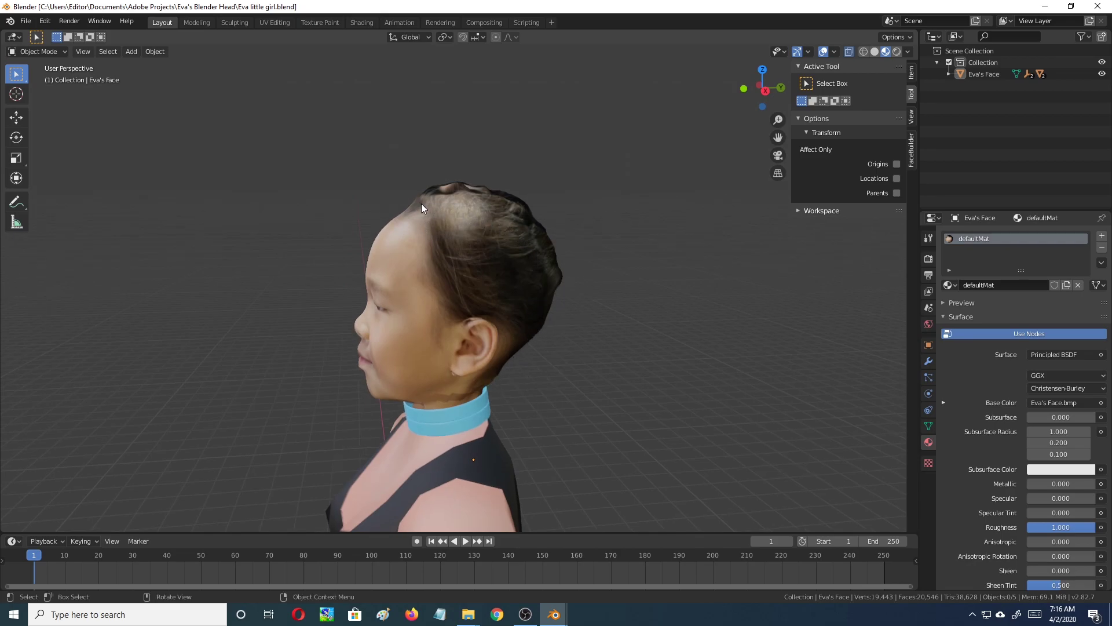
middle_click_drag(642, 276, 551, 259)
middle_click_drag(639, 235, 698, 240)
middle_click_drag(696, 193, 669, 297)
scroll(668, 292, "down", 5)
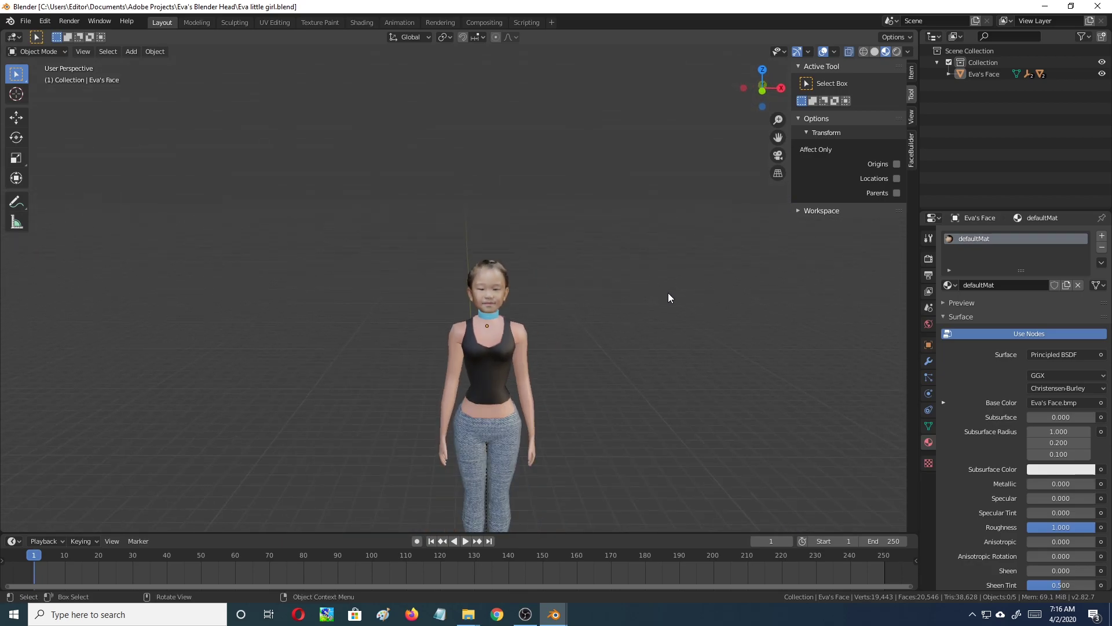
Examine the whole clothed character from the side and other angles, including how the head meets the body.
middle_click_drag(629, 377, 501, 290)
scroll(499, 284, "up", 3)
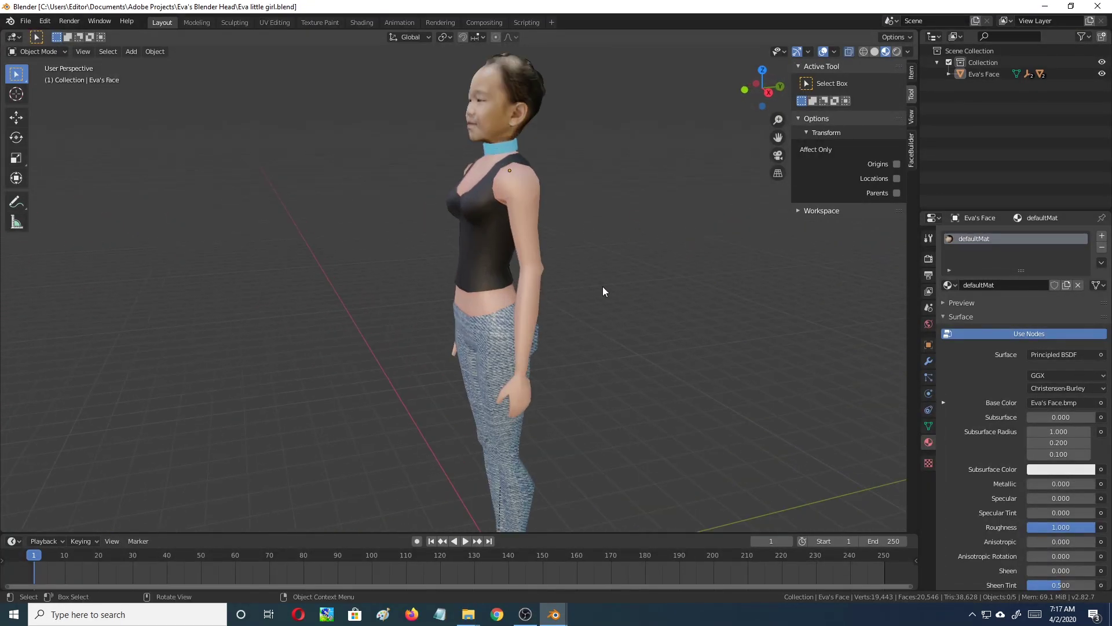
scroll(599, 285, "down", 3)
middle_click_drag(600, 285, 516, 189)
scroll(684, 293, "up", 2)
scroll(686, 293, "down", 2)
middle_click_drag(640, 213, 631, 252)
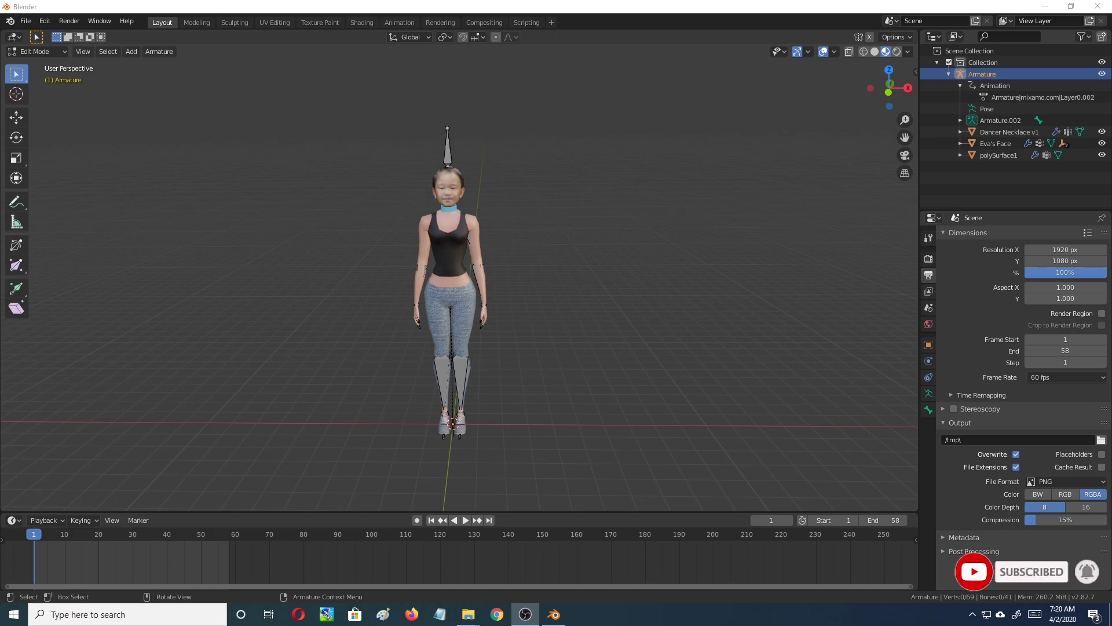
Examine the rigged character and its armature bones in Edit Mode from above, up close and from a three-quarter view.
middle_click_drag(581, 311, 472, 166)
scroll(597, 284, "up", 3)
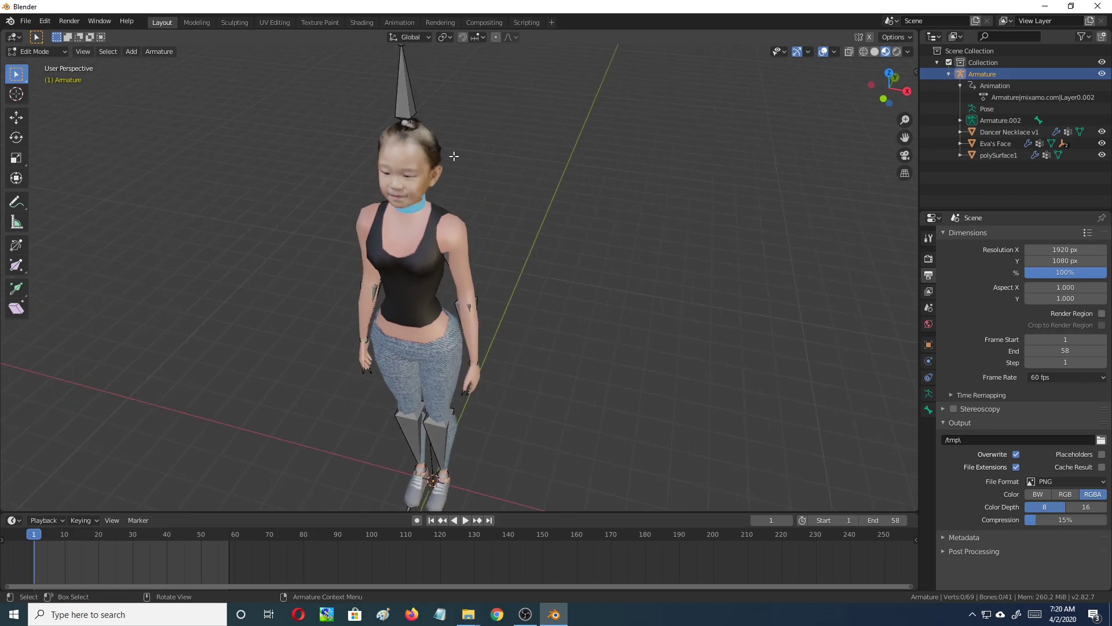
middle_click_drag(525, 232, 482, 168)
middle_click_drag(662, 207, 499, 337)
scroll(541, 350, "up", 2)
mouse_move(620, 358)
middle_mouse_down()
mouse_move(427, 363)
mouse_move(660, 366)
mouse_move(581, 287)
mouse_move(583, 350)
mouse_move(591, 288)
mouse_move(600, 356)
mouse_move(641, 366)
middle_mouse_up()
scroll(657, 365, "down", 3)
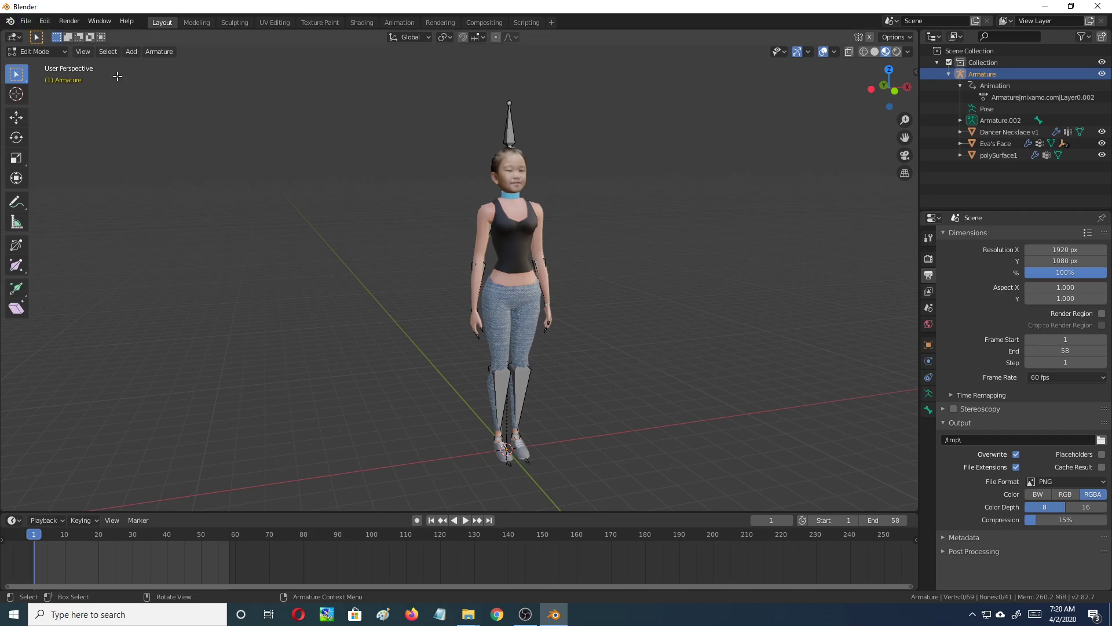
Switch the armature from Edit Mode to Object Mode and play the character's walk animation.
left_click(41, 65)
middle_click_drag(653, 284, 651, 301)
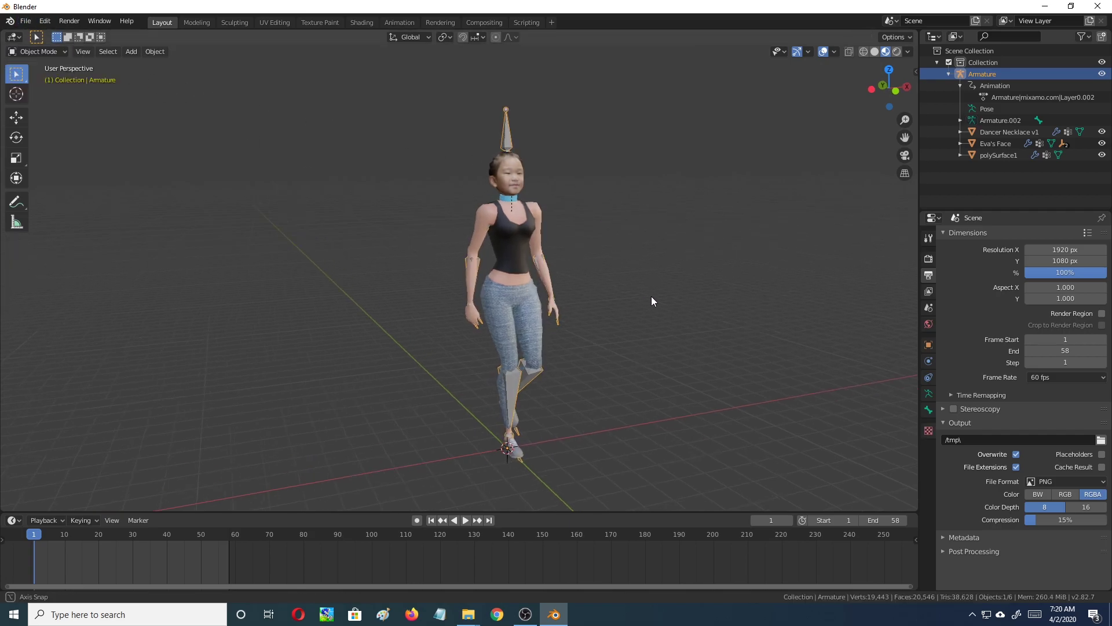
left_click(466, 521)
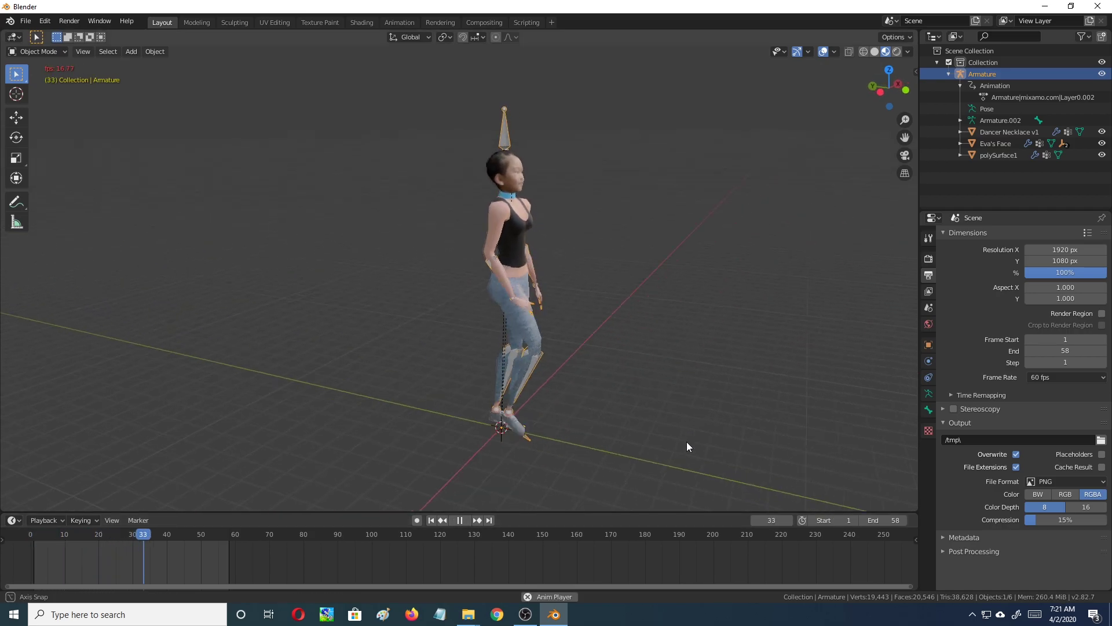
Examine the walking character during playback from the front, the side and up close around the face.
middle_click_drag(690, 328, 583, 339)
scroll(601, 249, "up", 3)
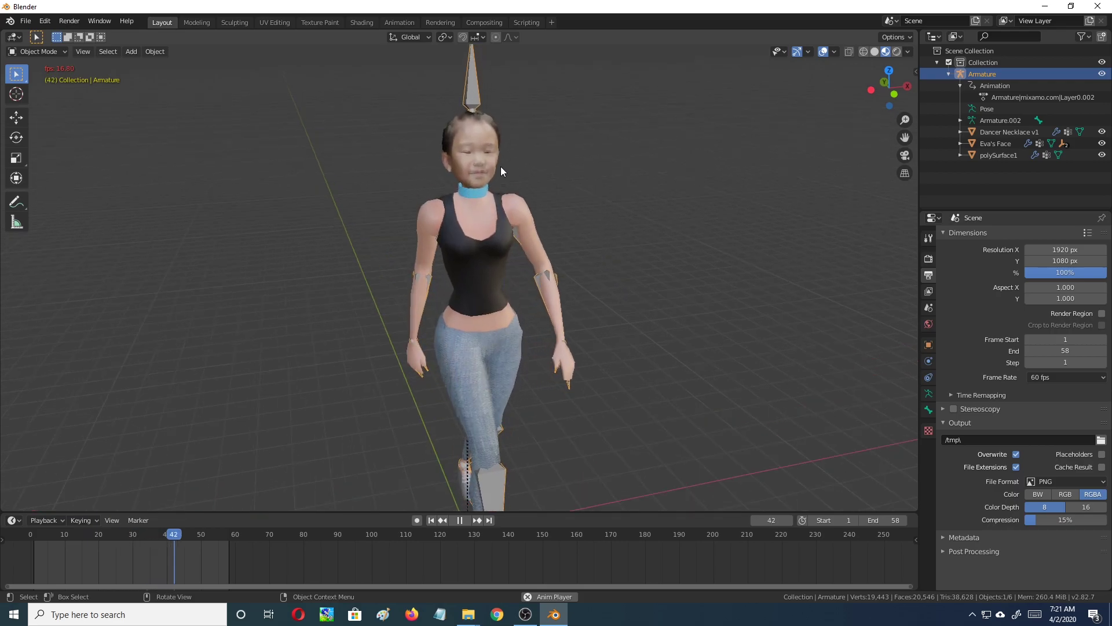
scroll(719, 278, "down", 3)
middle_click_drag(727, 325, 718, 345)
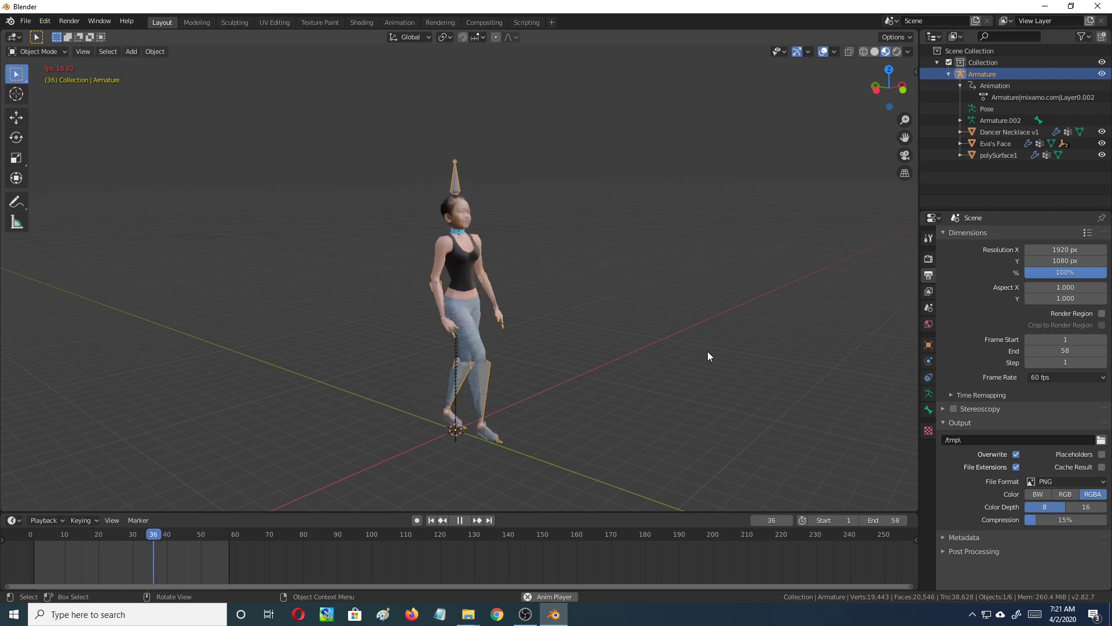
middle_click_drag(728, 346, 615, 351)
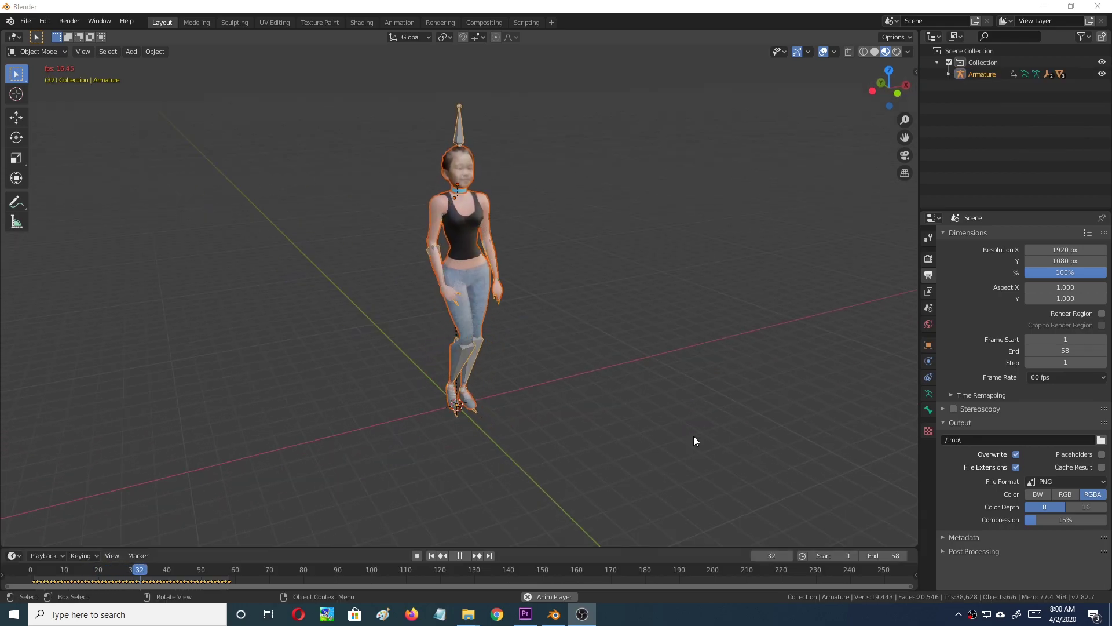
middle_click_drag(718, 432, 379, 295)
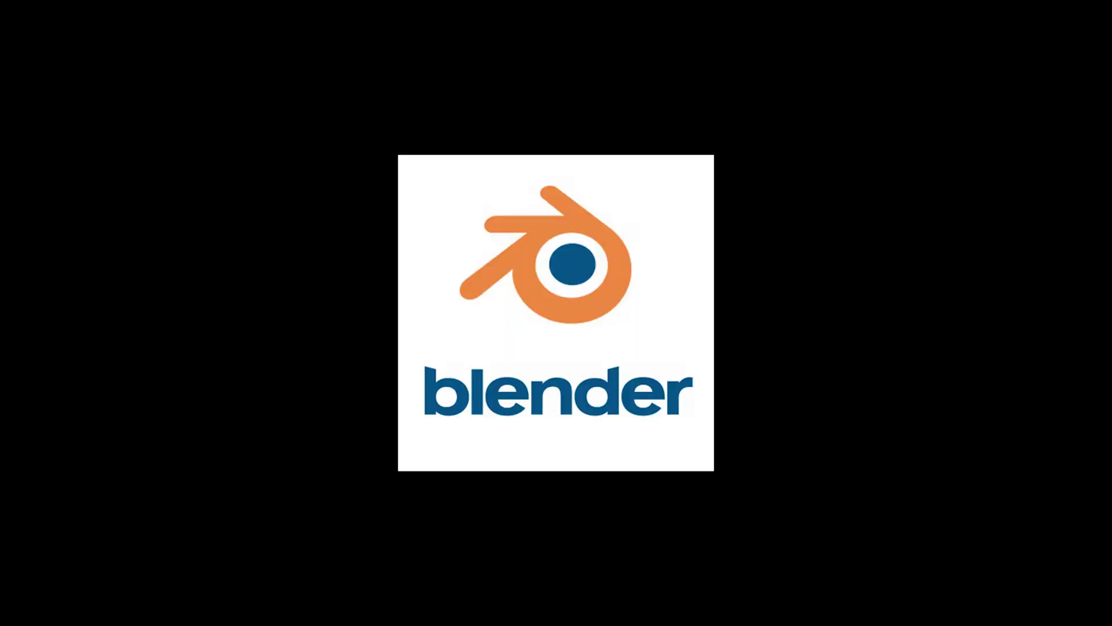